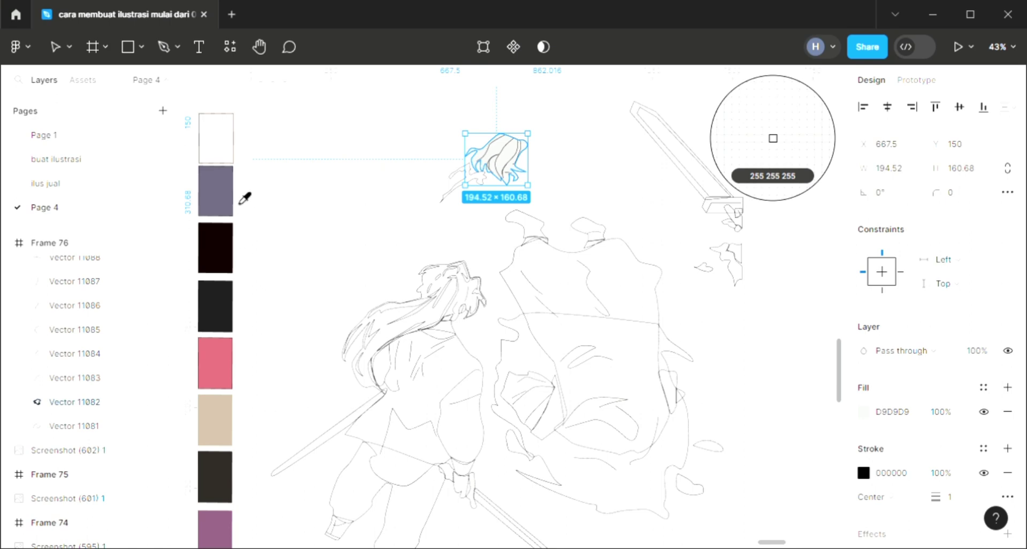
- Try the dark swatches 100202 and 1B1B1B as the fill of the separate hair shape above the figures
left_click(222, 240)
left_click(438, 174)
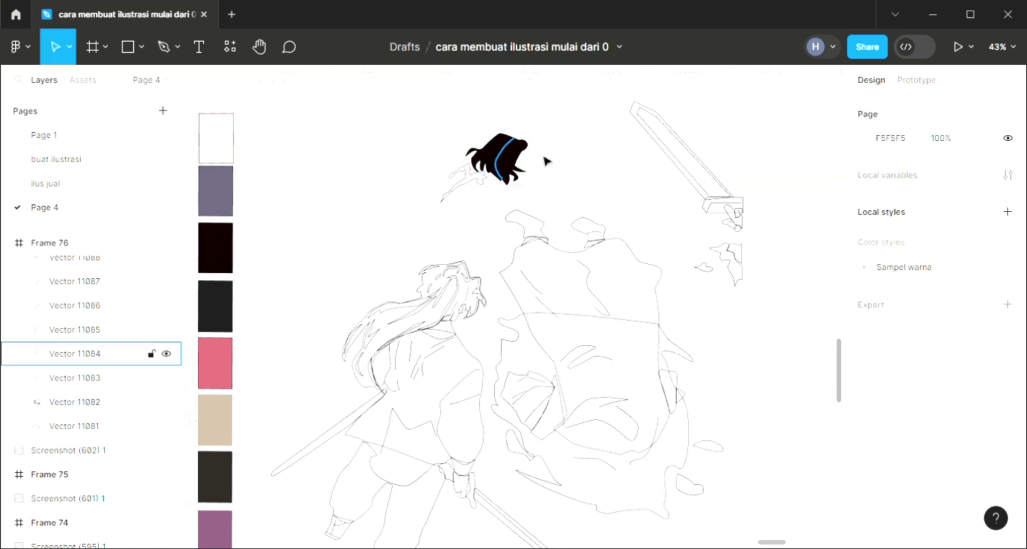
left_click(525, 147)
key("i")
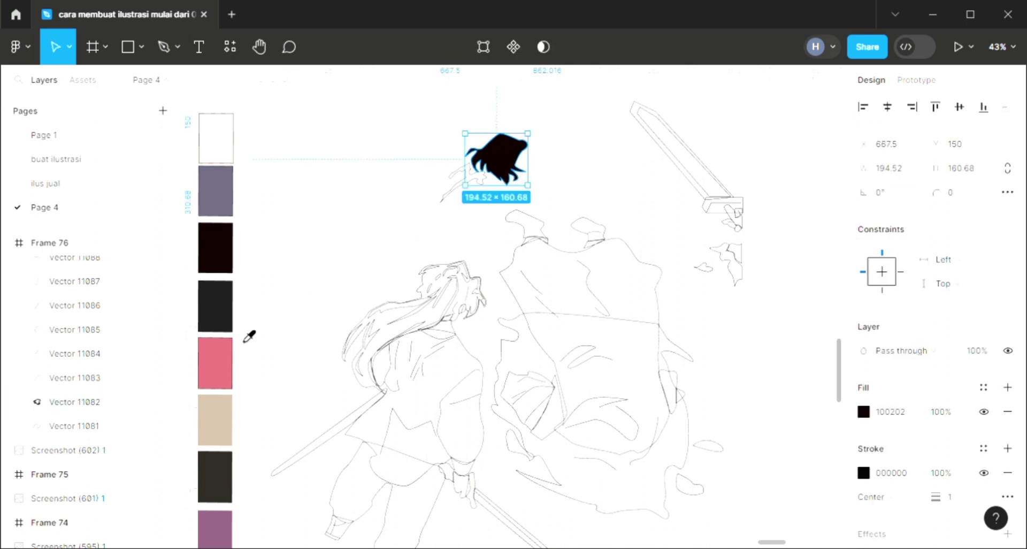
left_click(228, 326)
- Sample the dark brown swatch 2B2622 as the separate hair shape's fill and lighten it to 7A7169
key("i")
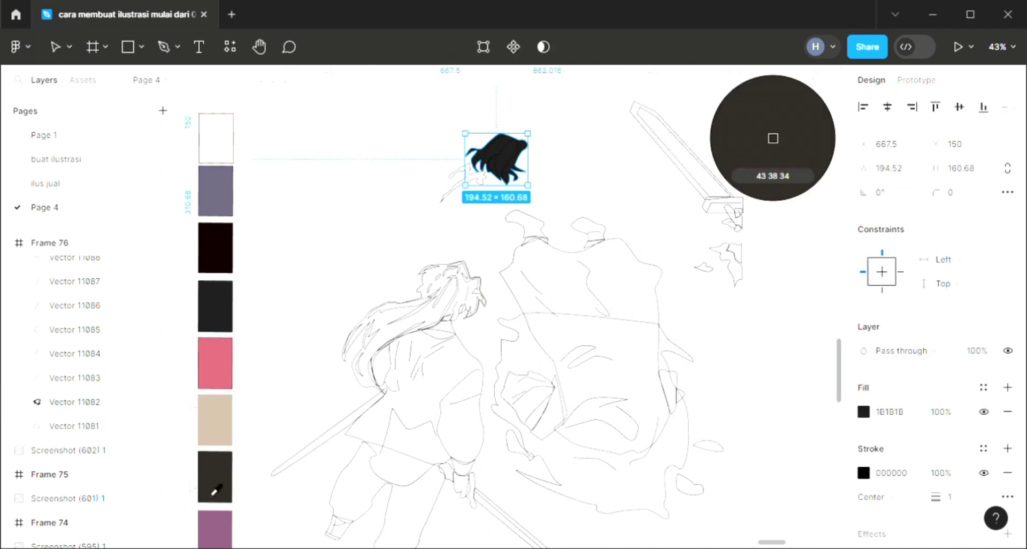
left_click(214, 486)
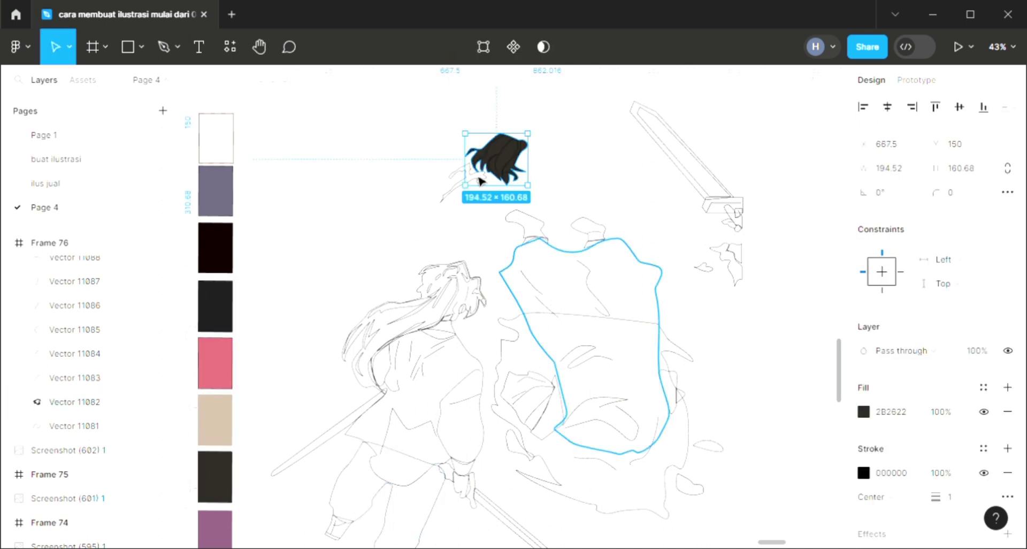
scroll(498, 153, "up", 5)
scroll(497, 169, "up", 6)
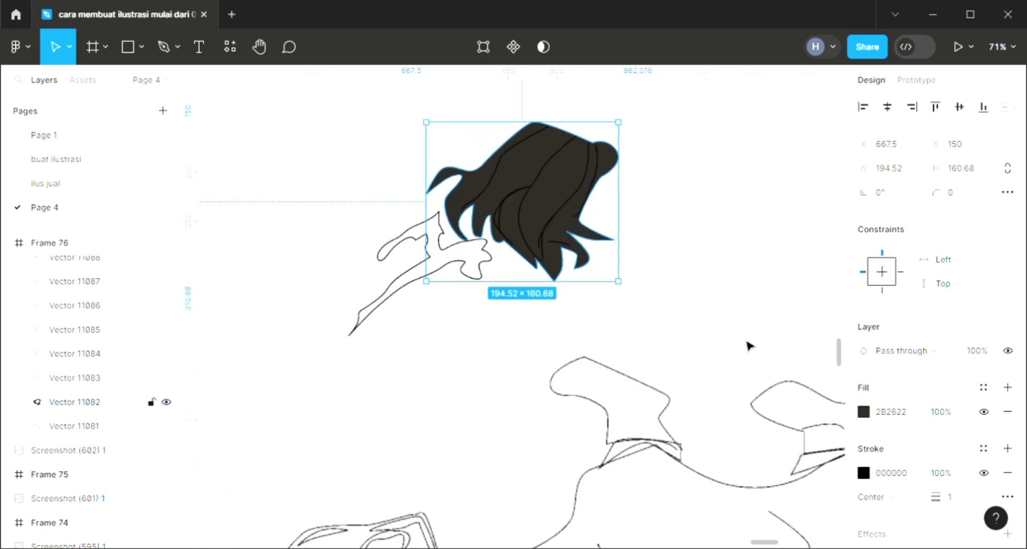
left_click(863, 412)
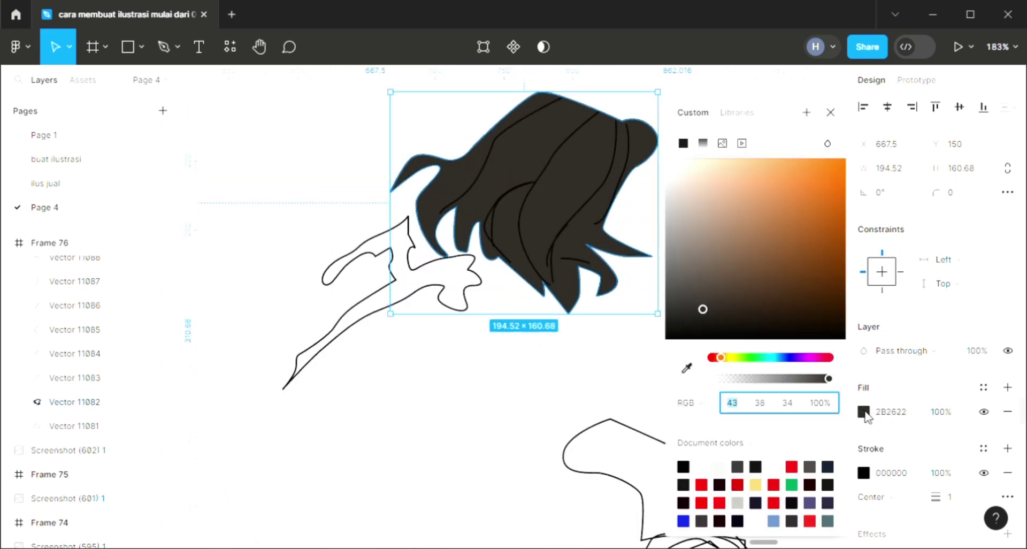
left_click(691, 285)
left_click(691, 252)
left_click(831, 113)
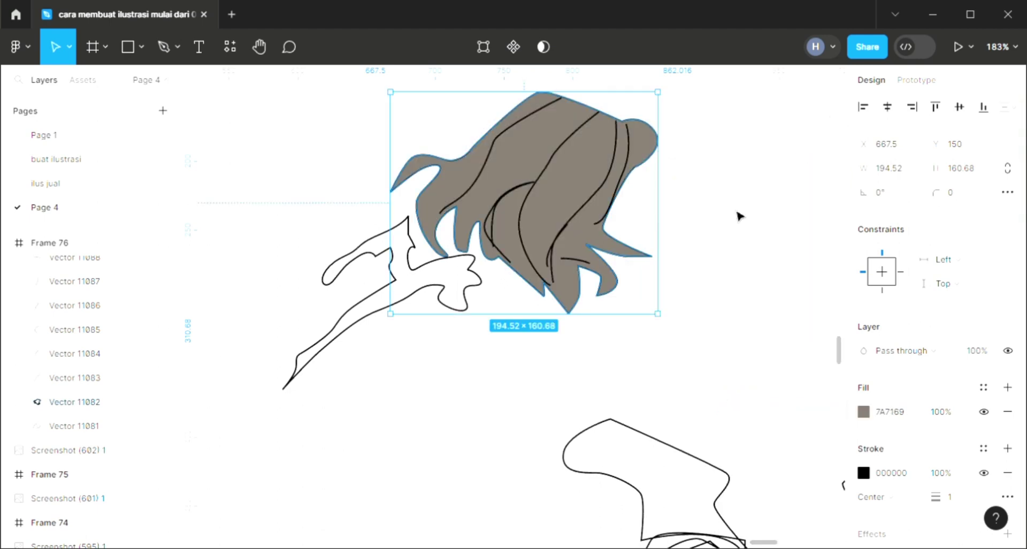
- Add a red FF1E1E fill to the ribbon-like shape below the brown hair
scroll(650, 273, "down", 6)
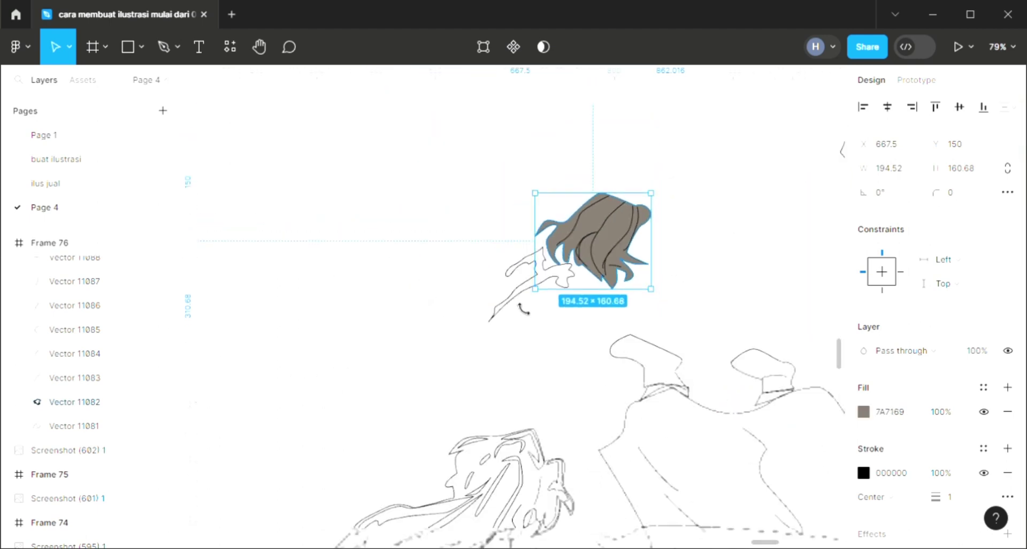
left_click(499, 317)
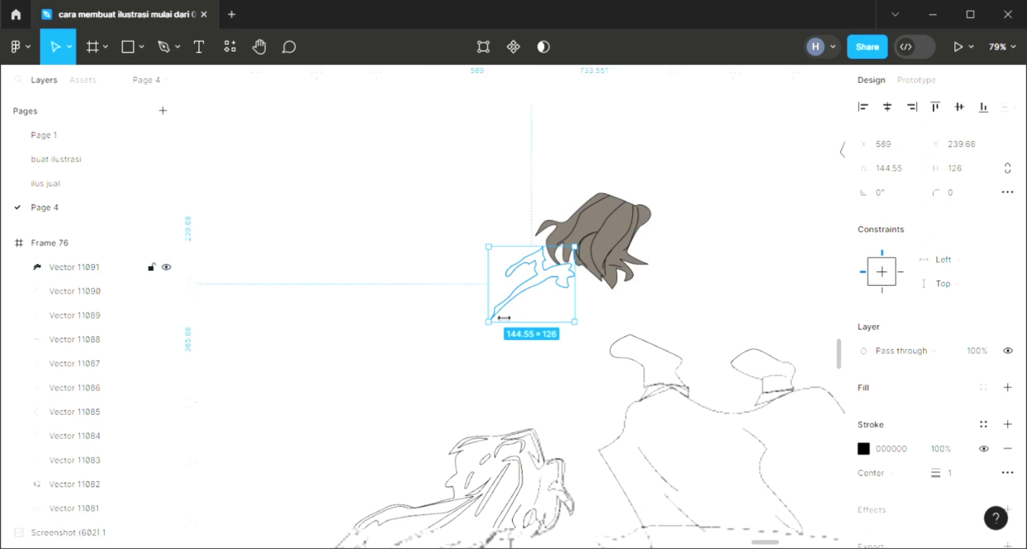
left_click(1008, 387)
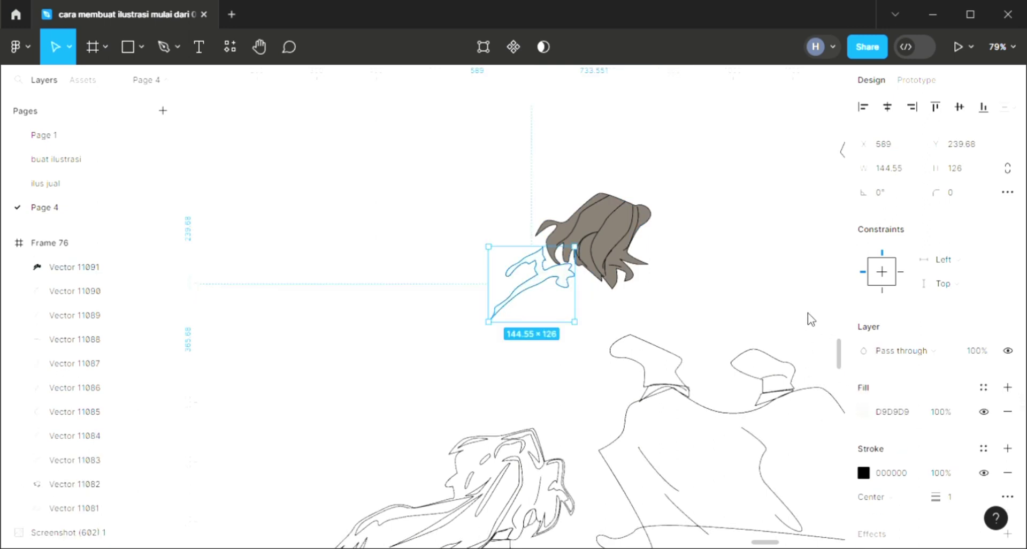
left_click(826, 162)
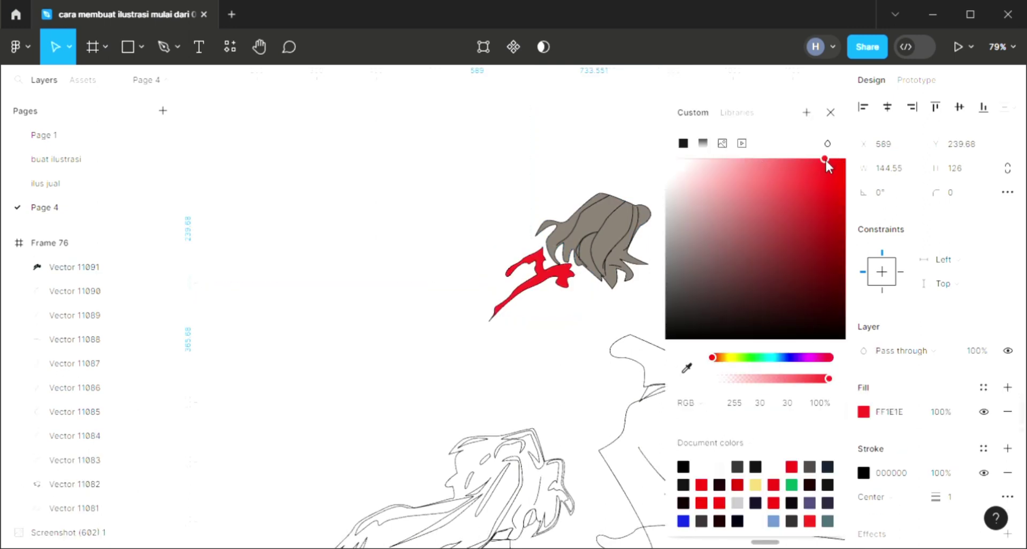
left_click(830, 112)
- Add a default D9D9D9 fill to the narrow diagonal strand (Vector 11041) on the long-haired figure's head
scroll(671, 398, "down", 2)
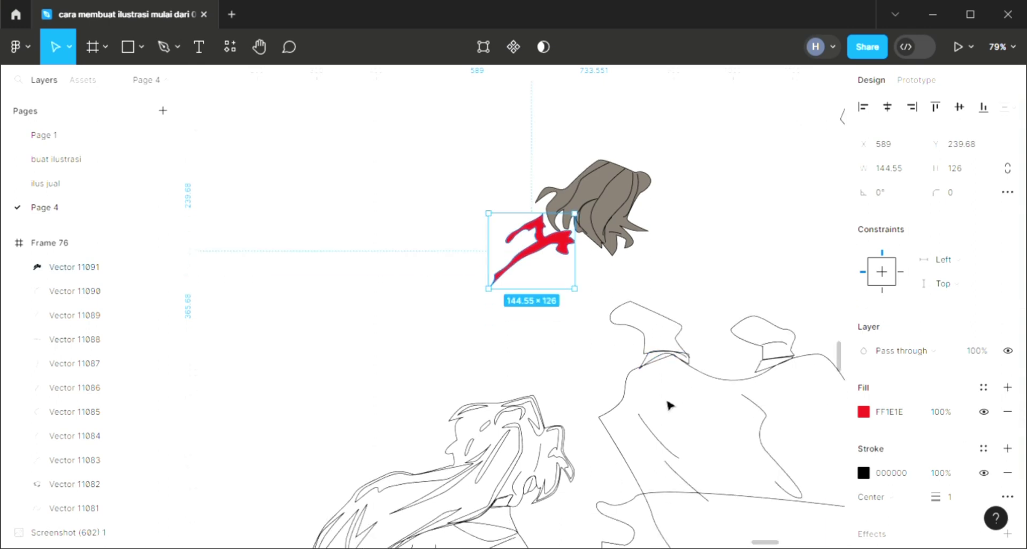
scroll(671, 405, "down", 5)
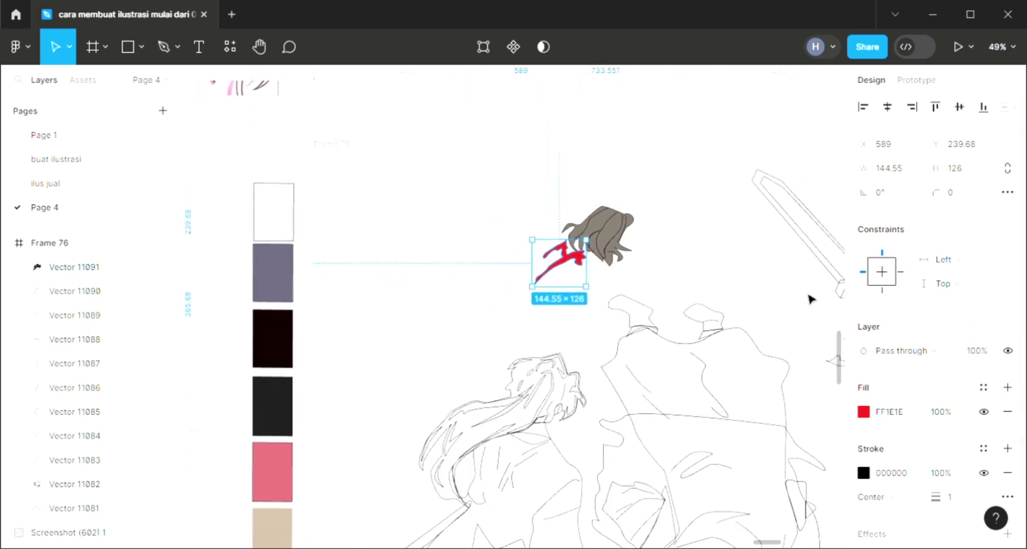
scroll(808, 298, "down", 2)
scroll(808, 299, "right", 2)
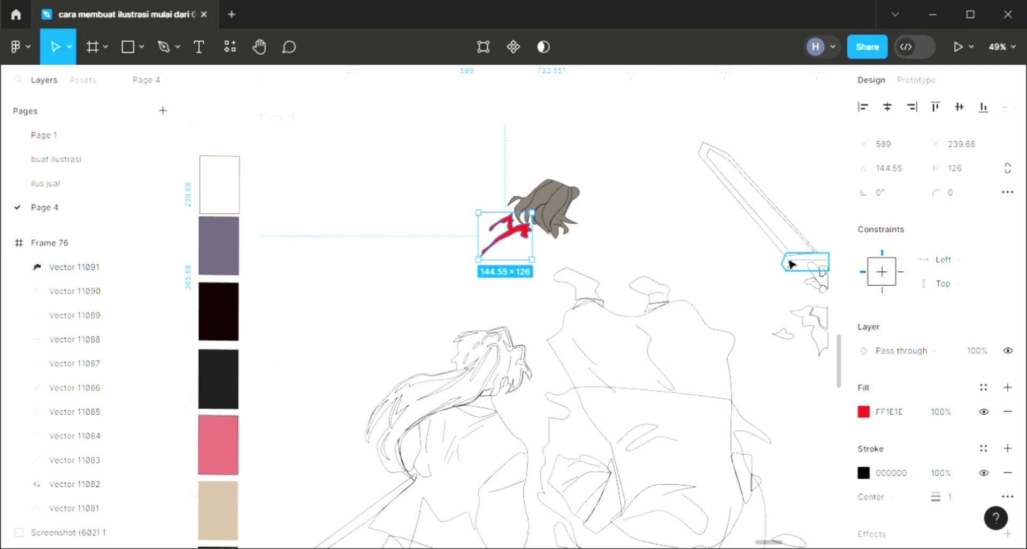
scroll(411, 386, "down", 1)
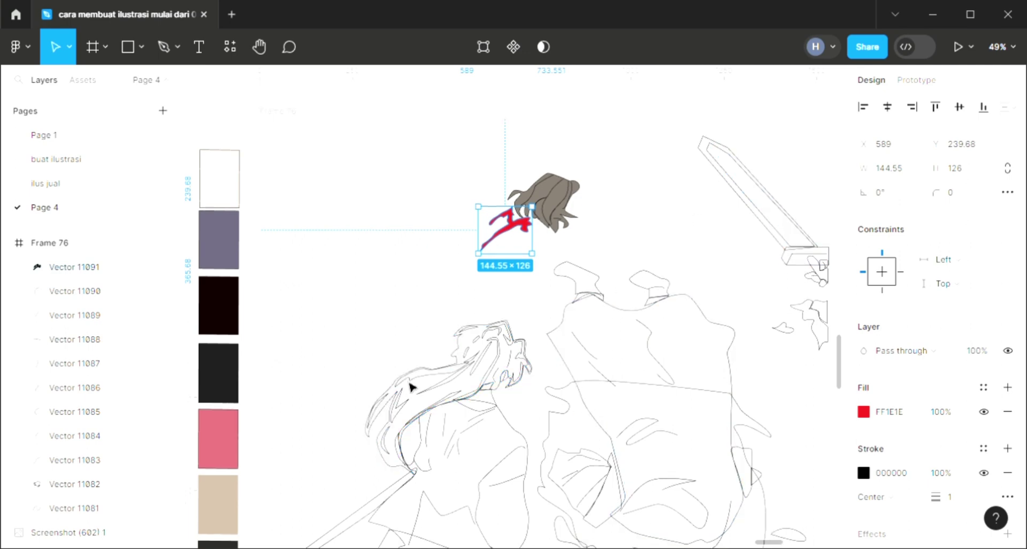
scroll(411, 387, "down", 2)
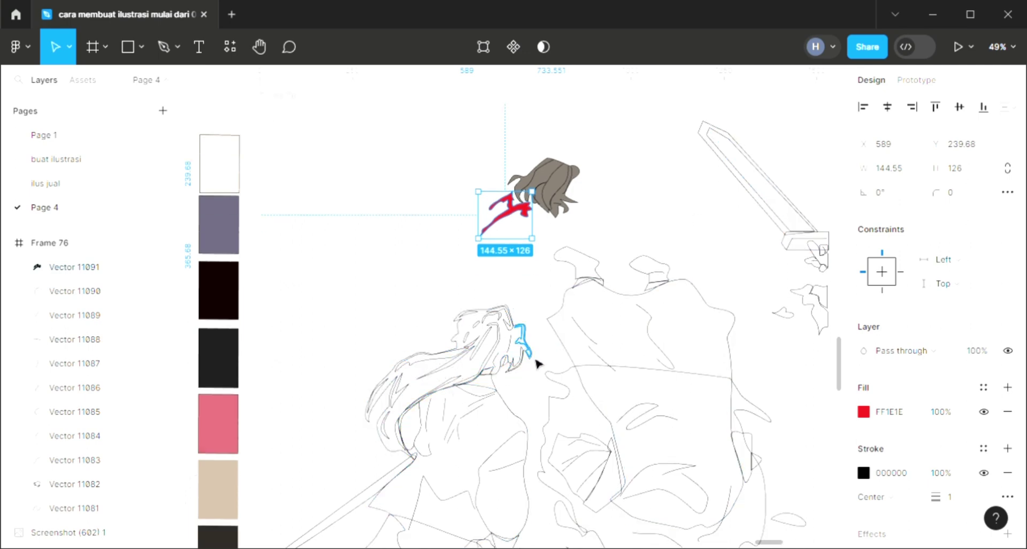
left_click(483, 354)
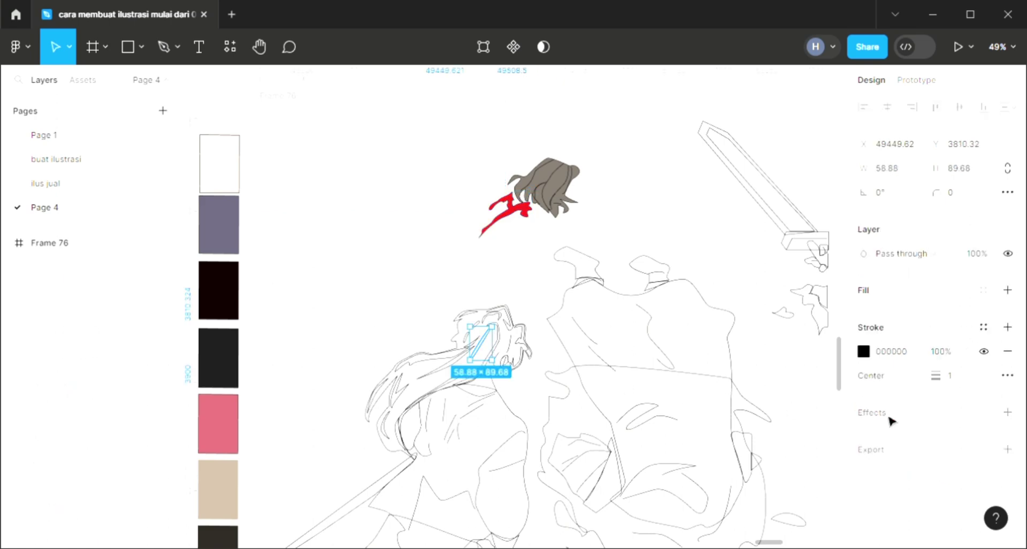
left_click(1008, 289)
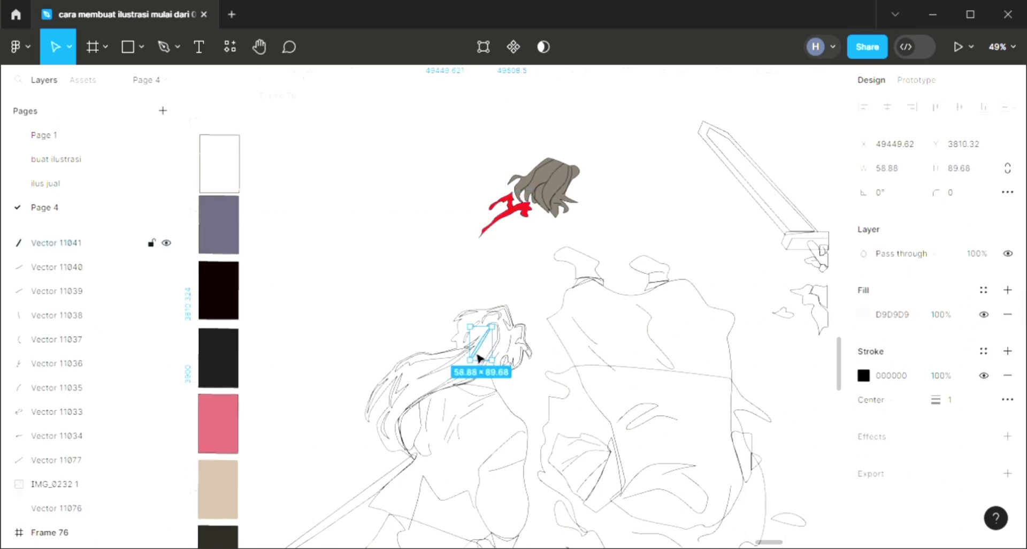
- Add the default fill to the small arched crown strand and the long curved band running down to the neck
scroll(478, 358, "up", 5)
left_click(514, 265)
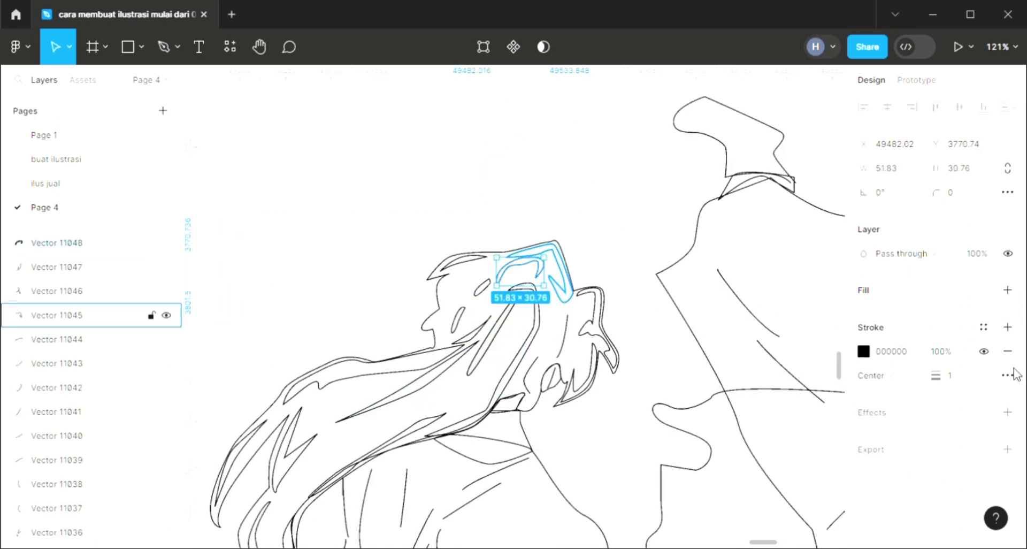
left_click(1008, 290)
left_click(533, 351)
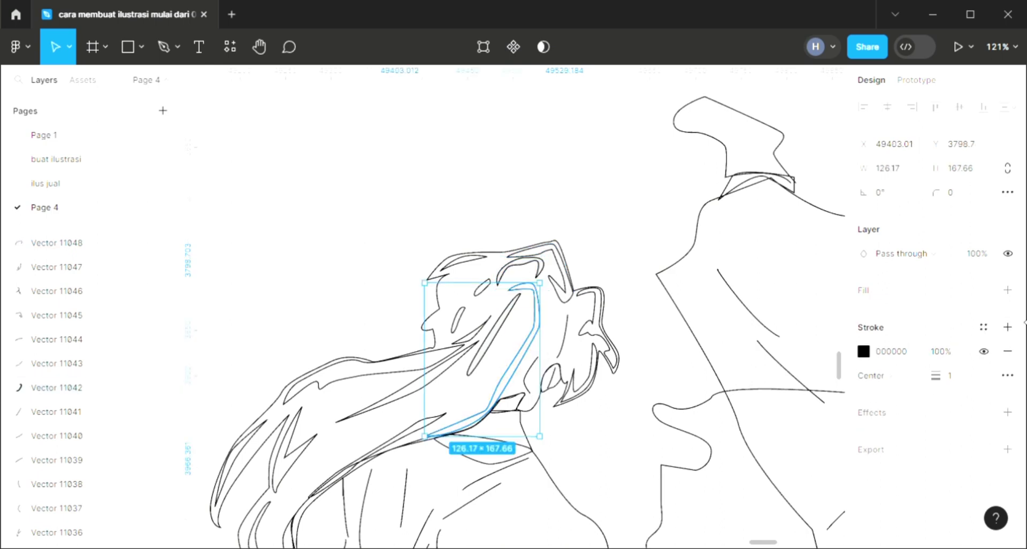
left_click(1008, 290)
- Add a default D9D9D9 fill to the back-of-head tuft (Vector 11046) and the angular strand at the top of the head (Vector 11045)
left_click(596, 338)
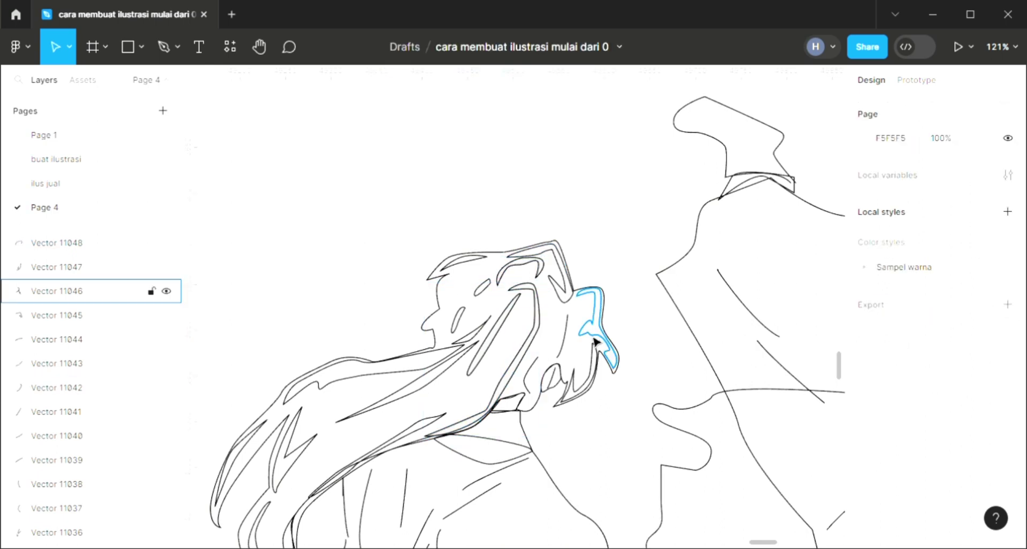
left_click(598, 344)
left_click(1008, 291)
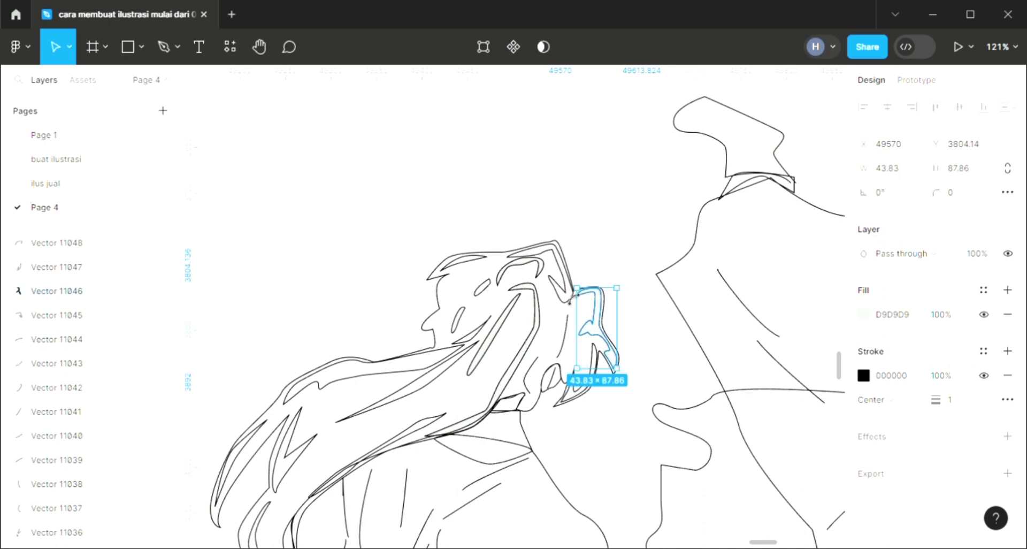
left_click(564, 299)
left_click(1008, 290)
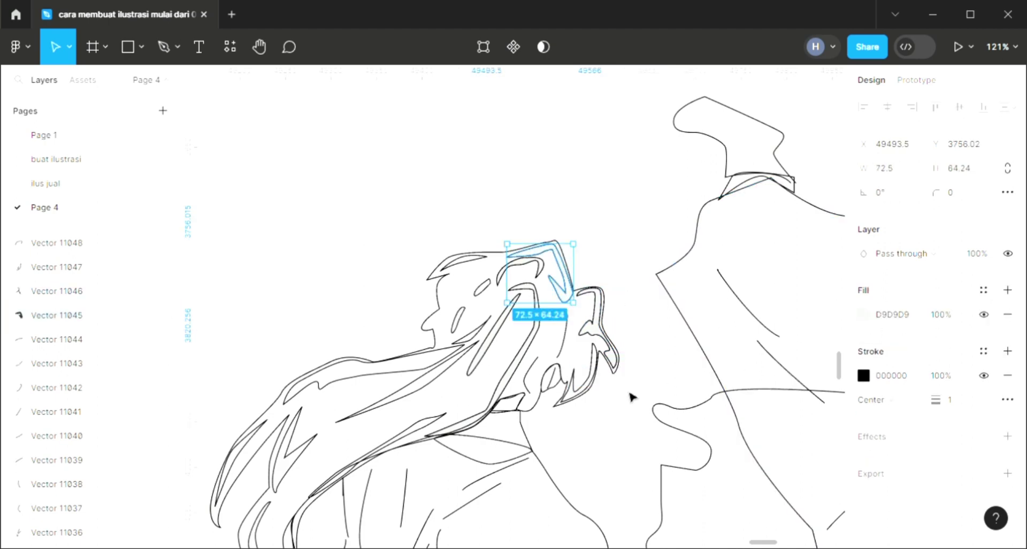
- Add the default fill to the front hair strand, the two small oval marks, the lower back tuft and the long diagonal ponytail strand
left_click(462, 269)
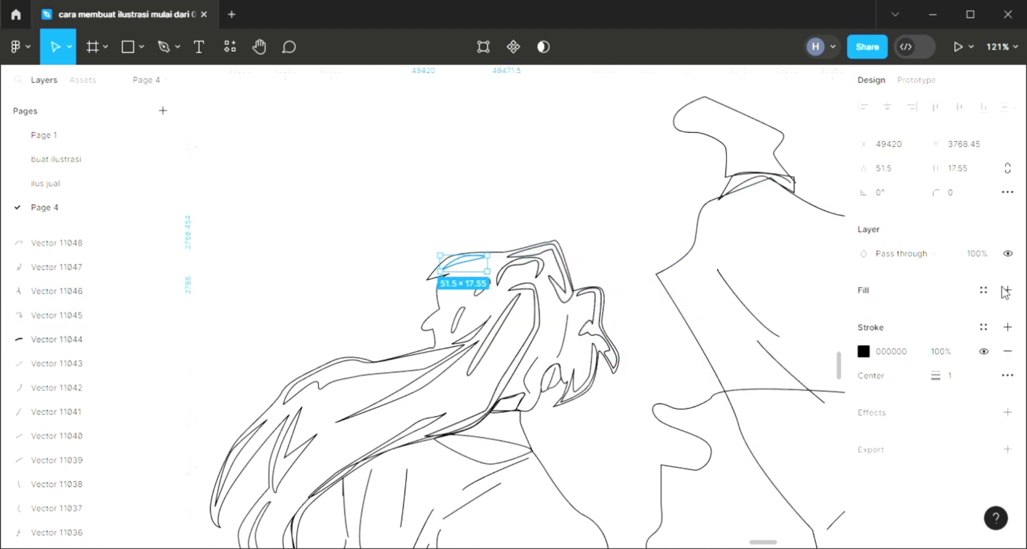
left_click(459, 324)
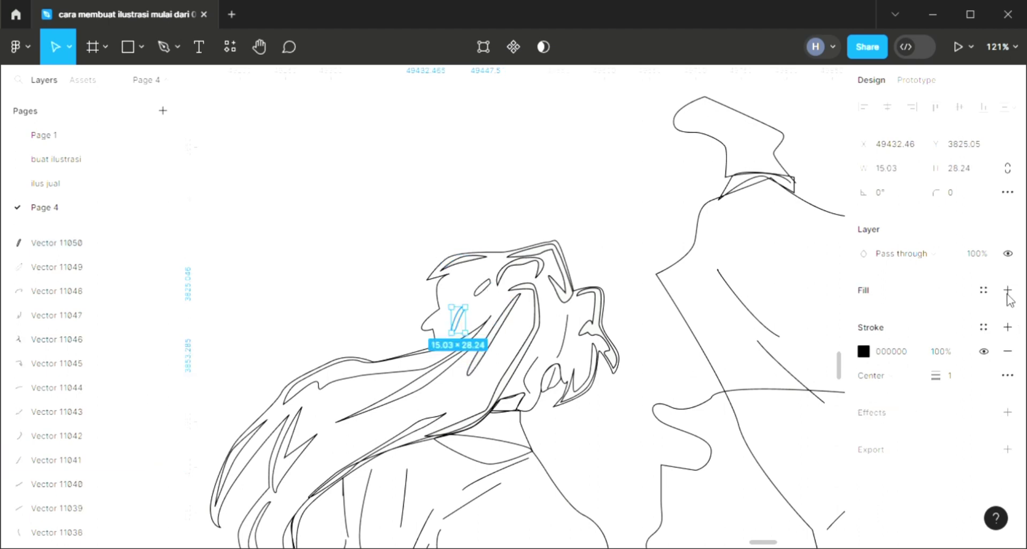
left_click(487, 293)
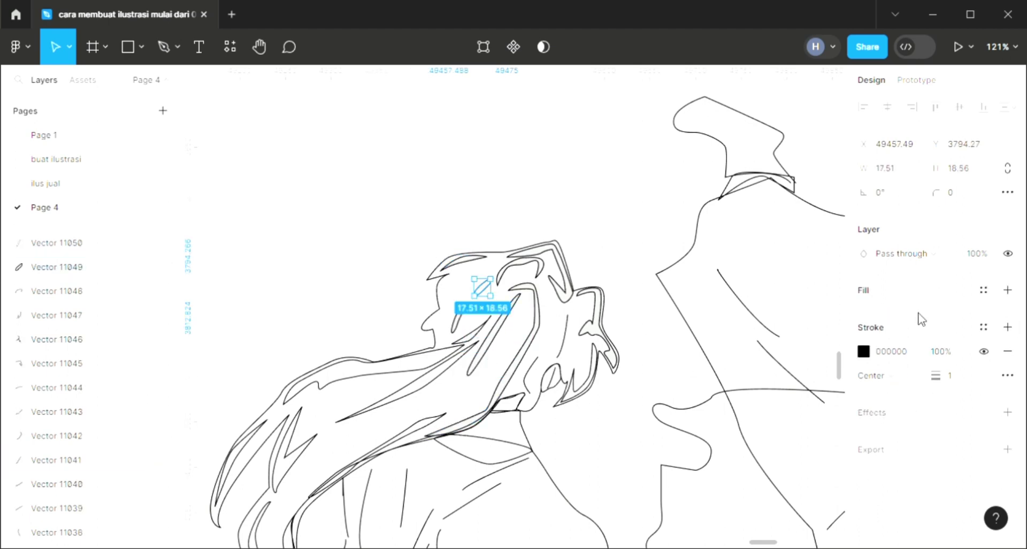
left_click(582, 392)
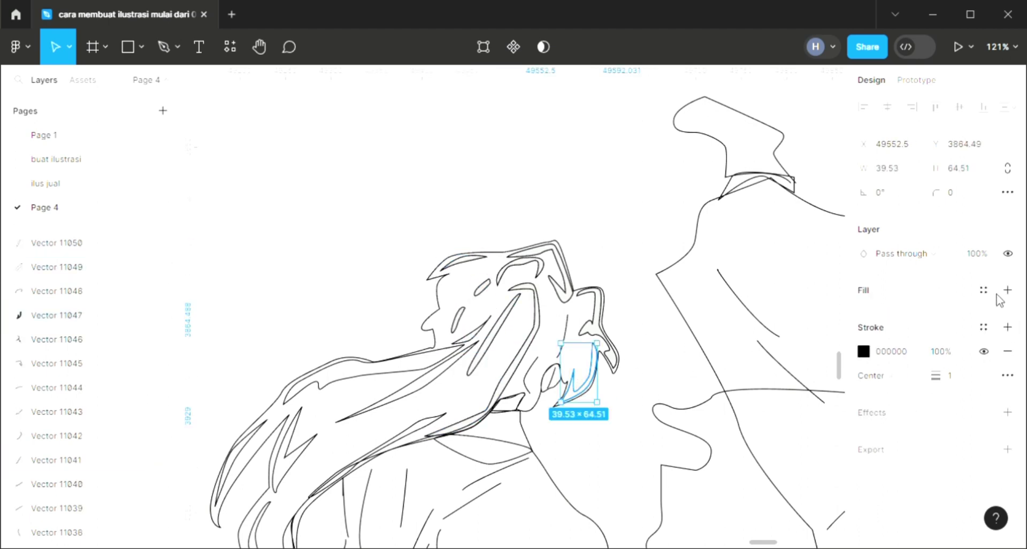
left_click(422, 386)
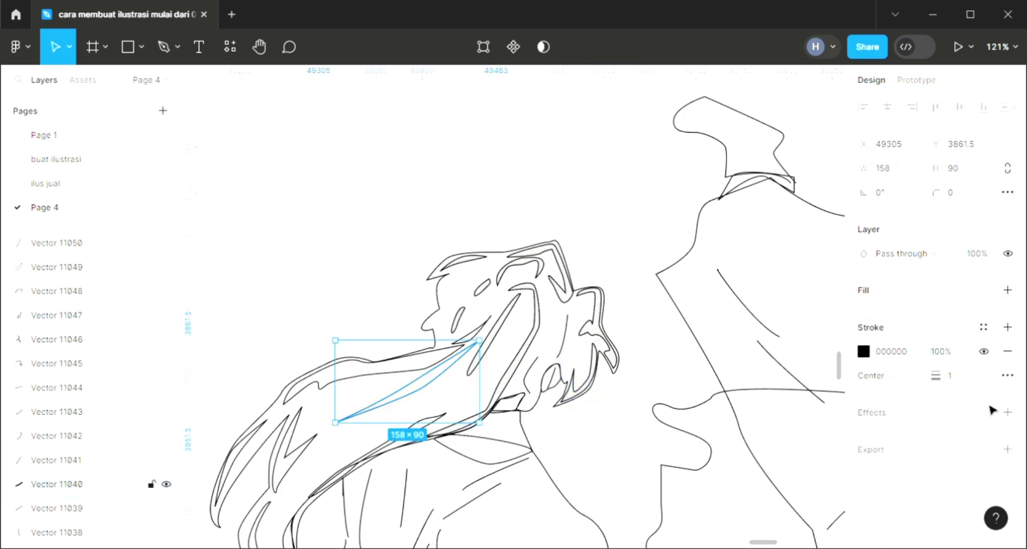
- Add a default D9D9D9 fill to the upper ponytail strand (Vector 11034) and the zigzag ponytail strand (Vector 11036)
left_click(418, 365)
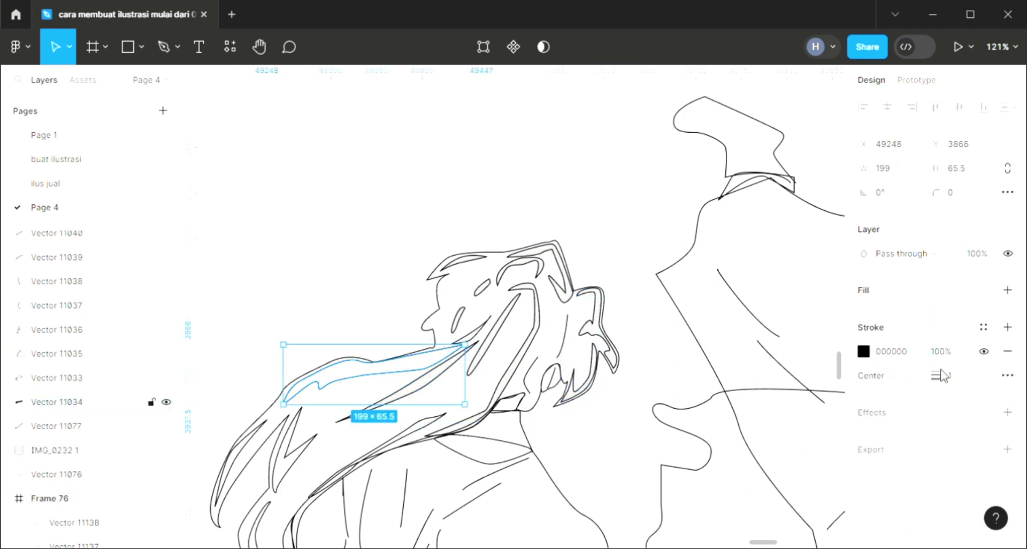
left_click(1007, 290)
left_click(275, 481)
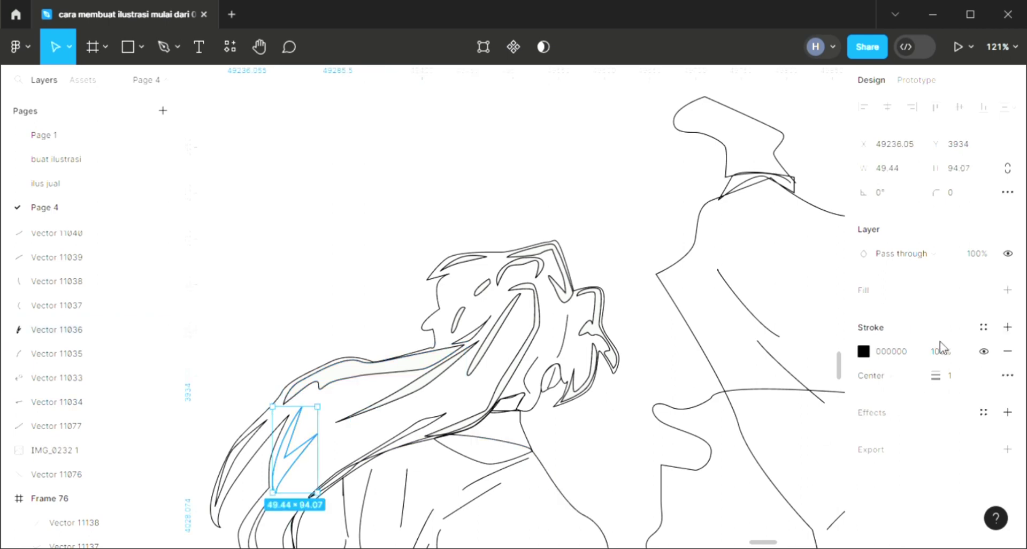
left_click(1007, 290)
- Add a default D9D9D9 fill to the outer ponytail strand (Vector 11035) and the small crescent strand near the ponytail's end (Vector 11037)
scroll(411, 441, "left", 2)
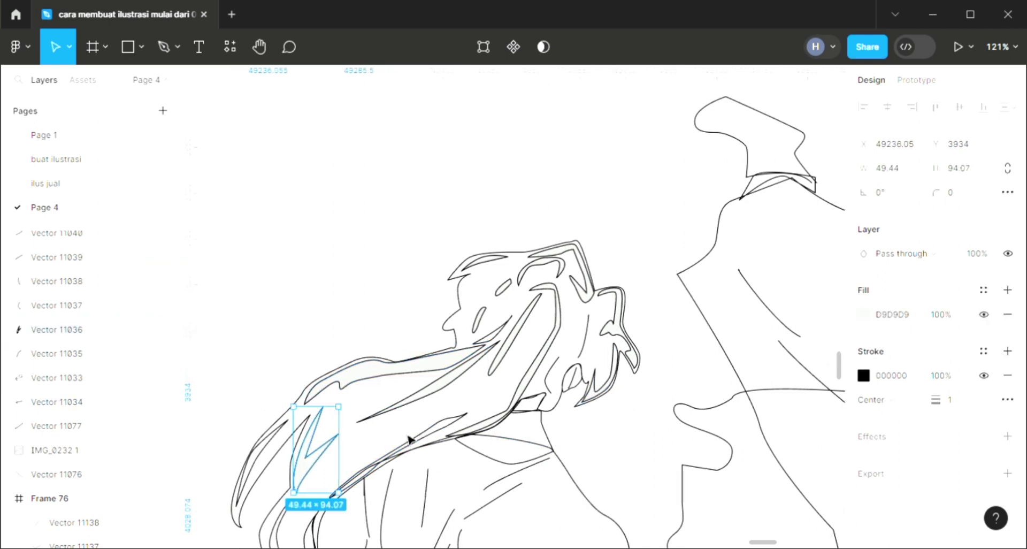
left_click(81, 353)
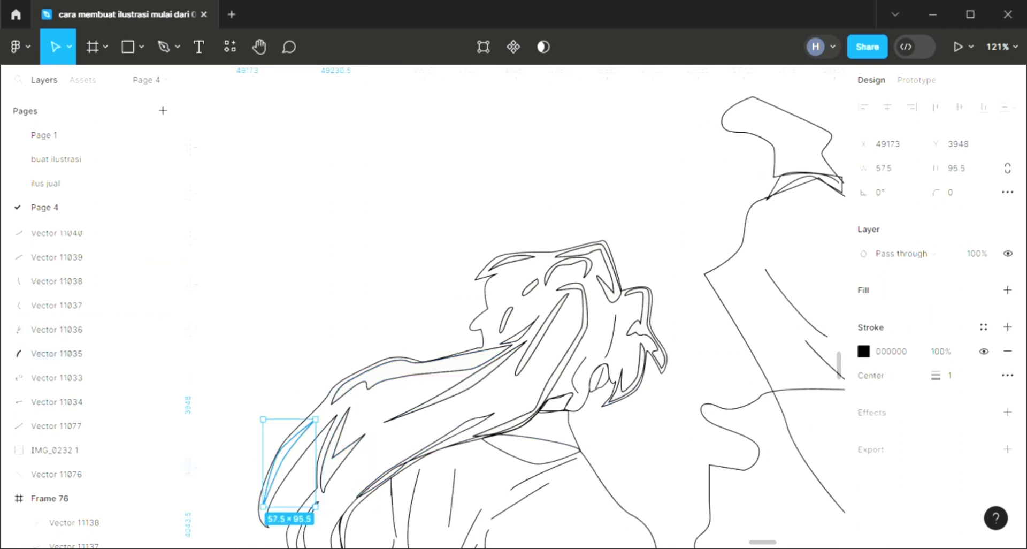
left_click(1007, 290)
scroll(343, 513, "down", 3)
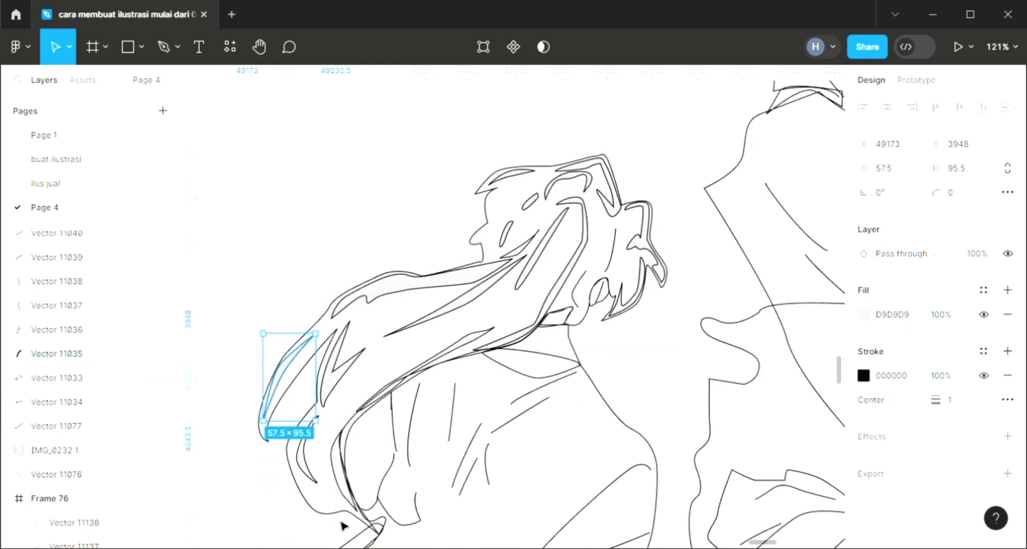
left_click(312, 471)
left_click(1008, 290)
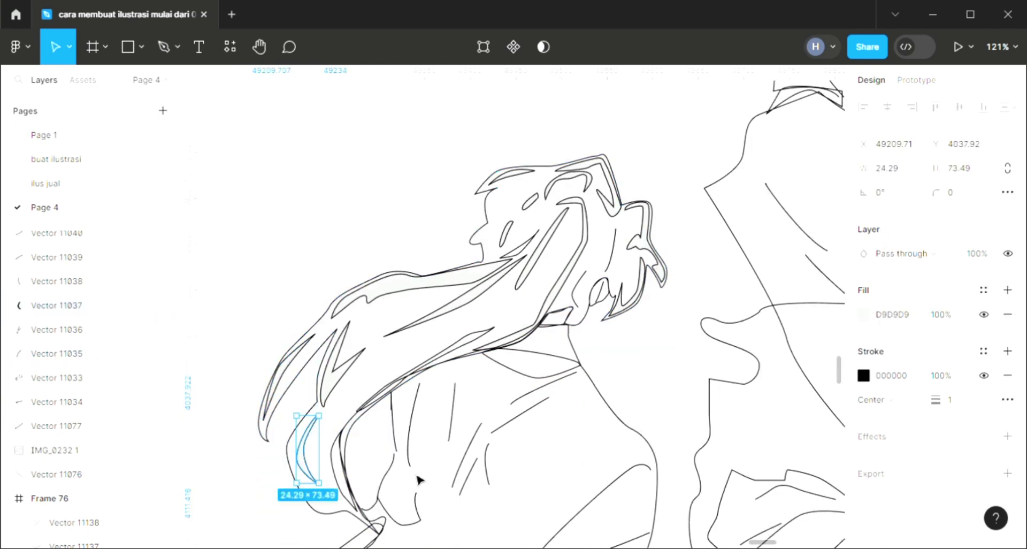
- Add a default D9D9D9 fill to the curved ponytail-tip strand (Vector 11038) and the long diagonal strand along the lower ponytail edge (Vector 11039)
left_click(57, 281)
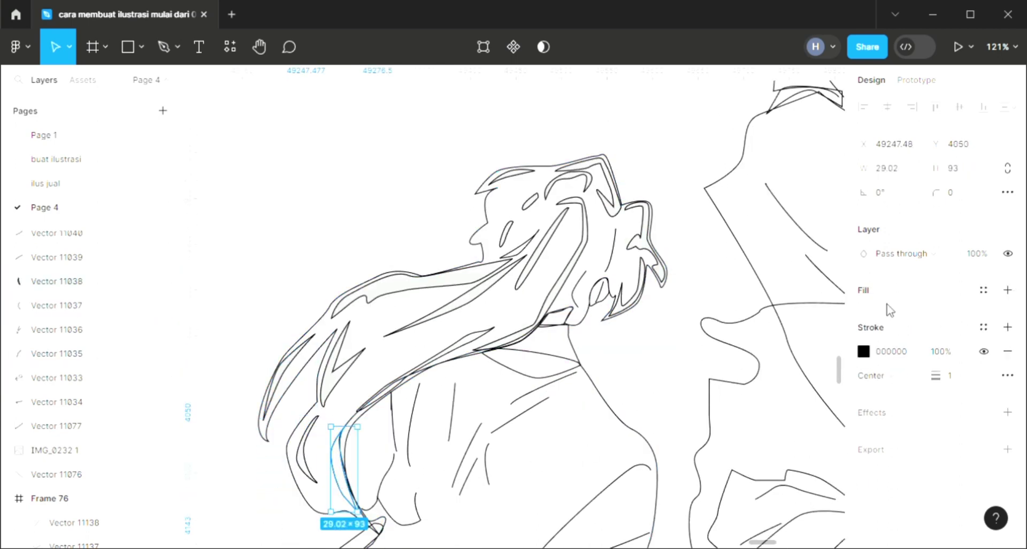
left_click(1007, 290)
left_click(490, 336)
left_click(489, 338)
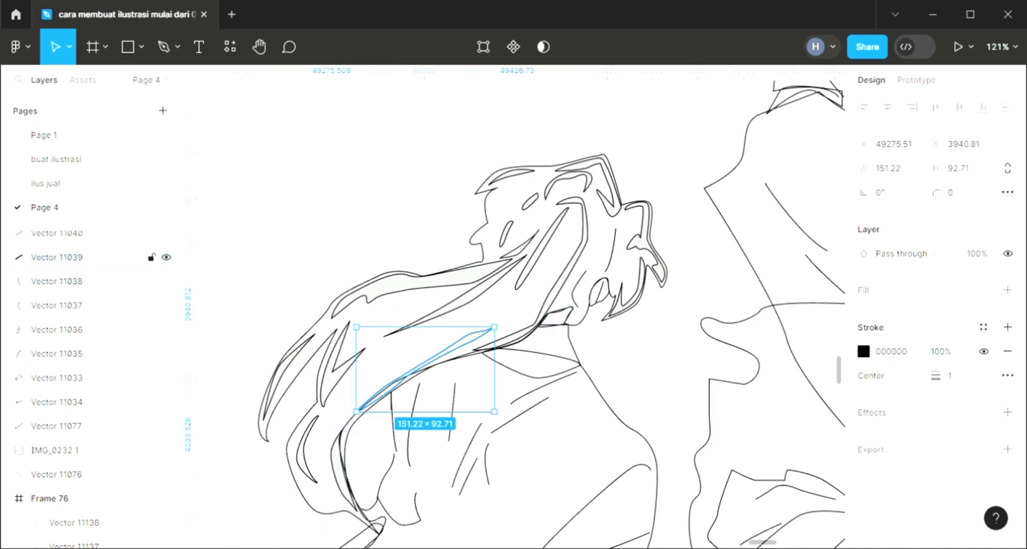
left_click(1007, 290)
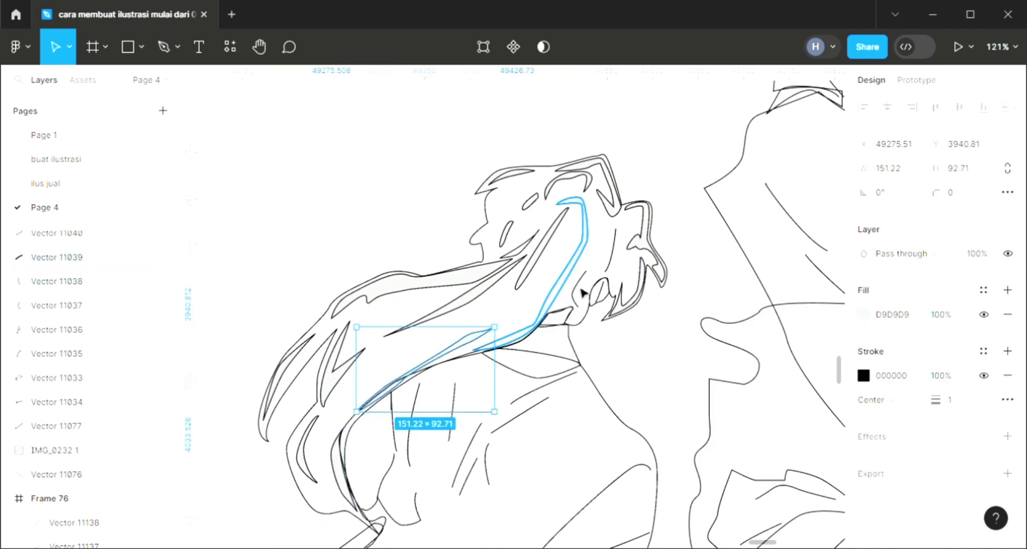
- Add a fill to the main hair outline (Vector 11033) and colour it with the near-black 1B1B1B swatch from the palette
left_click(497, 232)
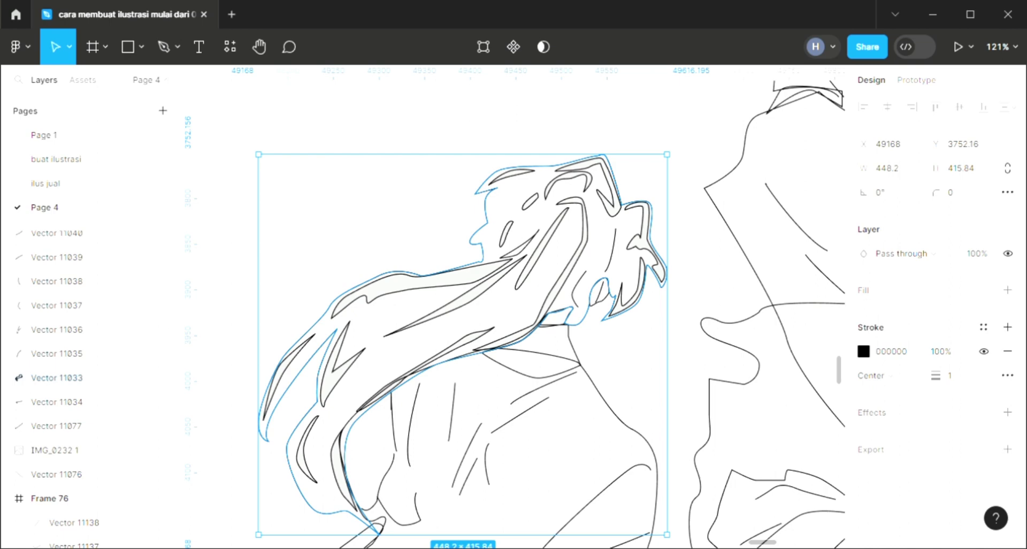
left_click(1007, 289)
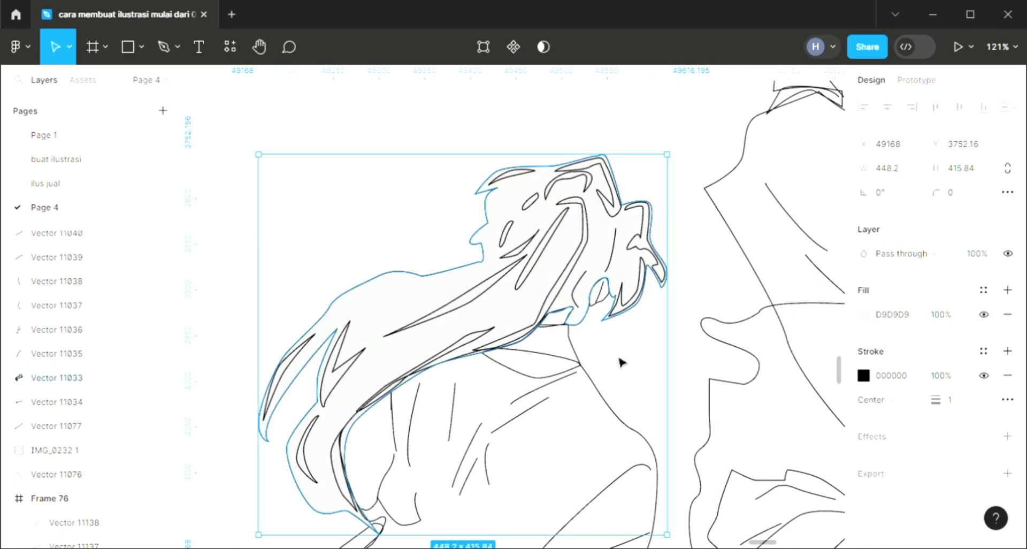
scroll(615, 357, "down", 5)
scroll(614, 354, "down", 2)
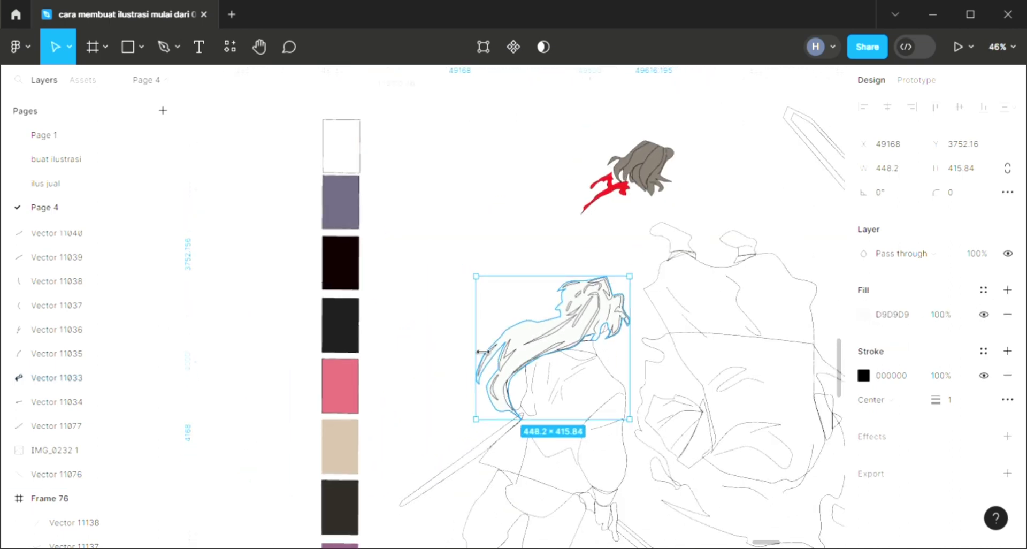
key("i")
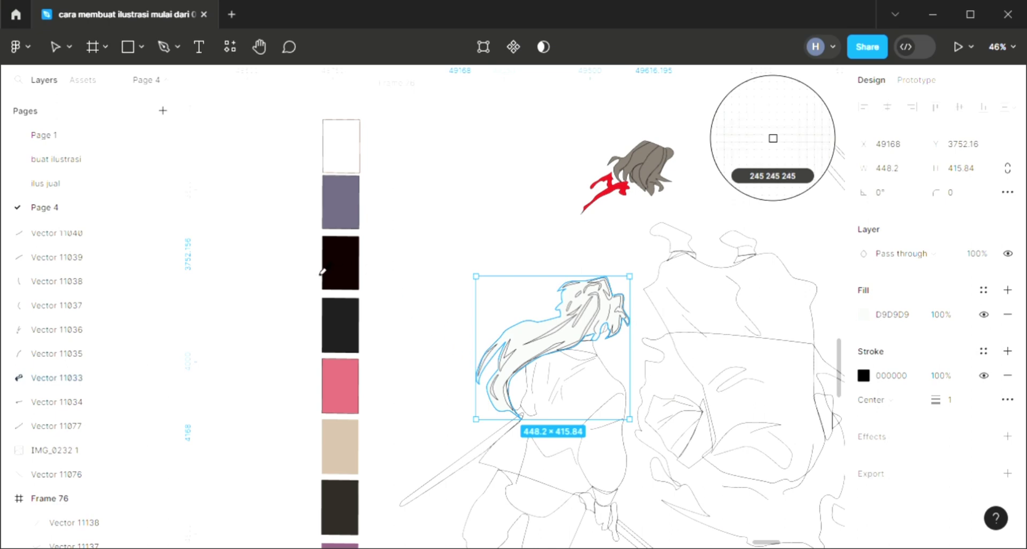
left_click(339, 328)
left_click(501, 227)
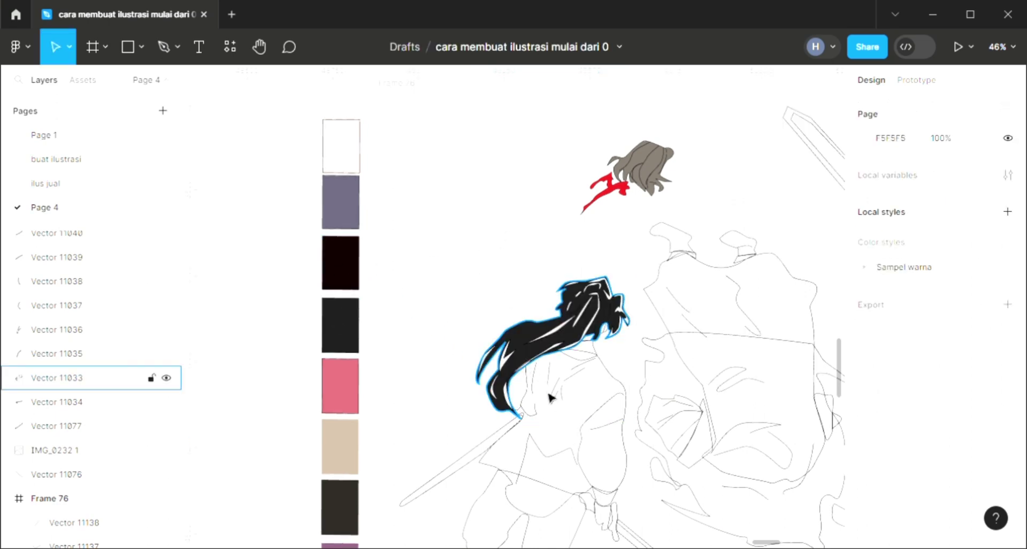
- Add a default D9D9D9 fill to the small ear shape within the hair (Vector 11053)
scroll(557, 403, "up", 5)
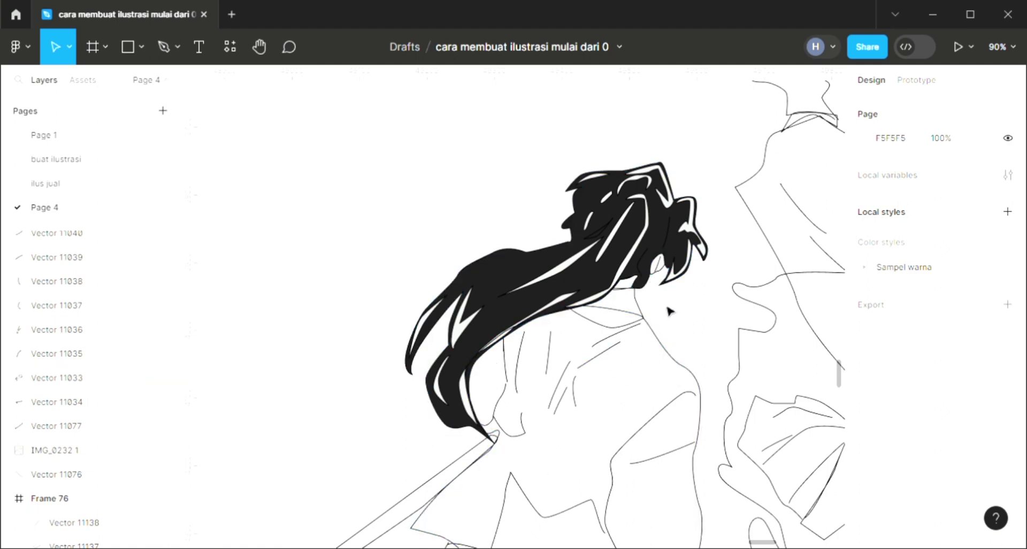
left_click(636, 290)
scroll(639, 291, "up", 2)
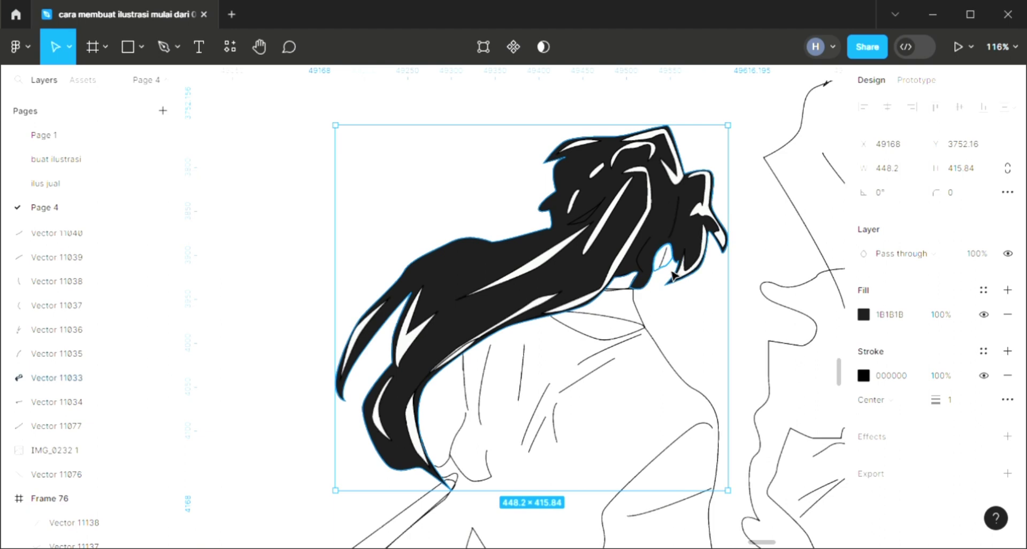
left_click(663, 268)
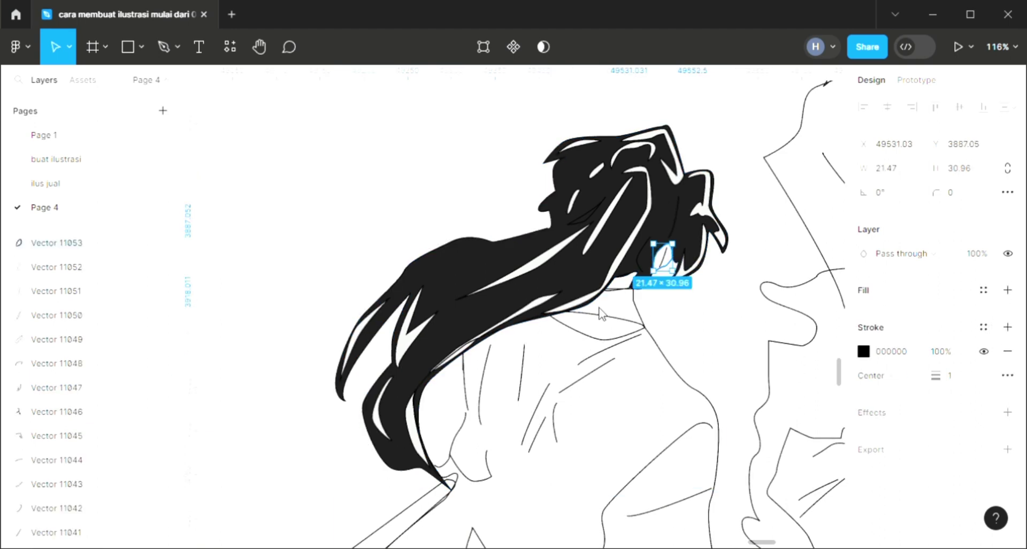
scroll(602, 313, "down", 5)
scroll(388, 315, "up", 4)
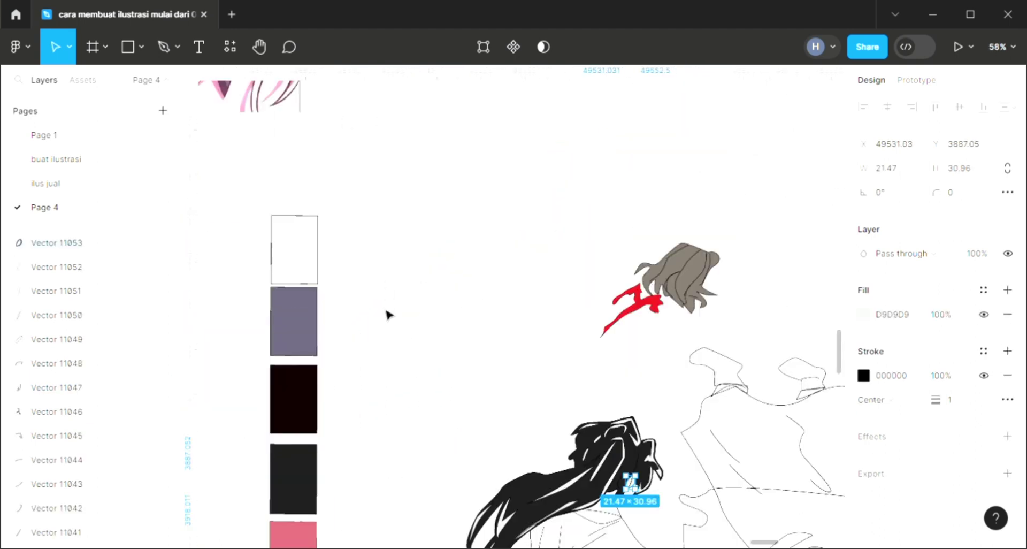
key("p")
left_click(297, 255)
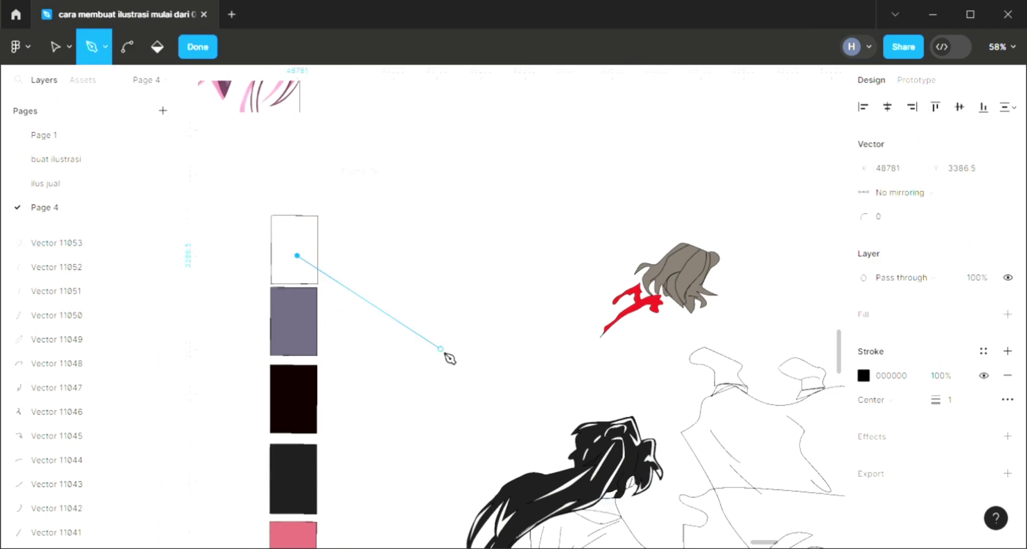
key("i")
key("Escape")
scroll(457, 349, "down", 3)
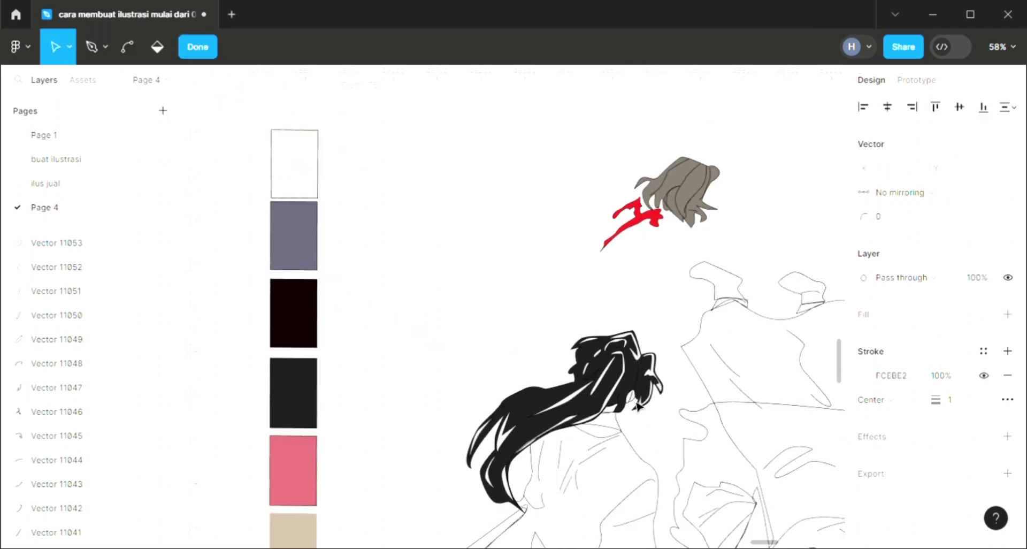
key("ctrl")
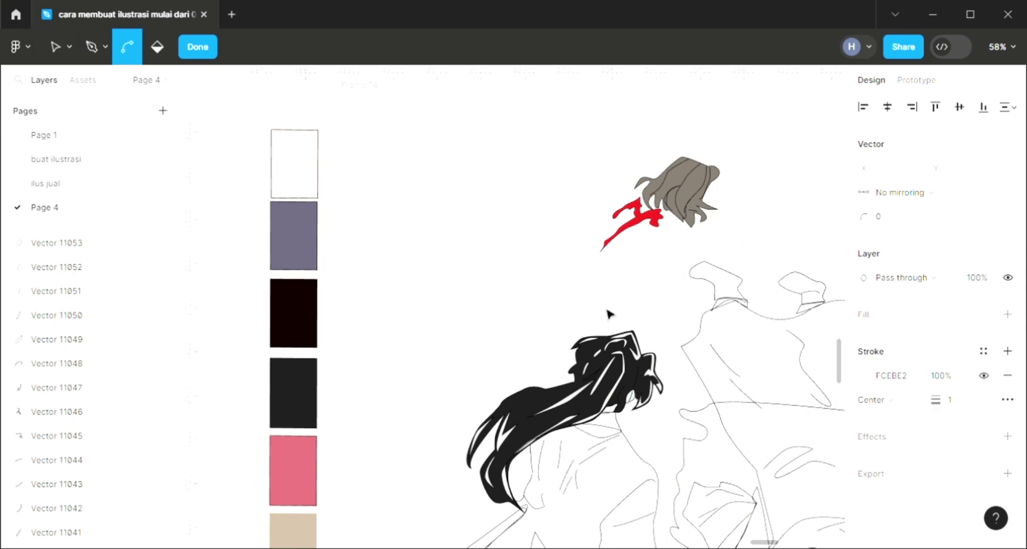
key("Escape")
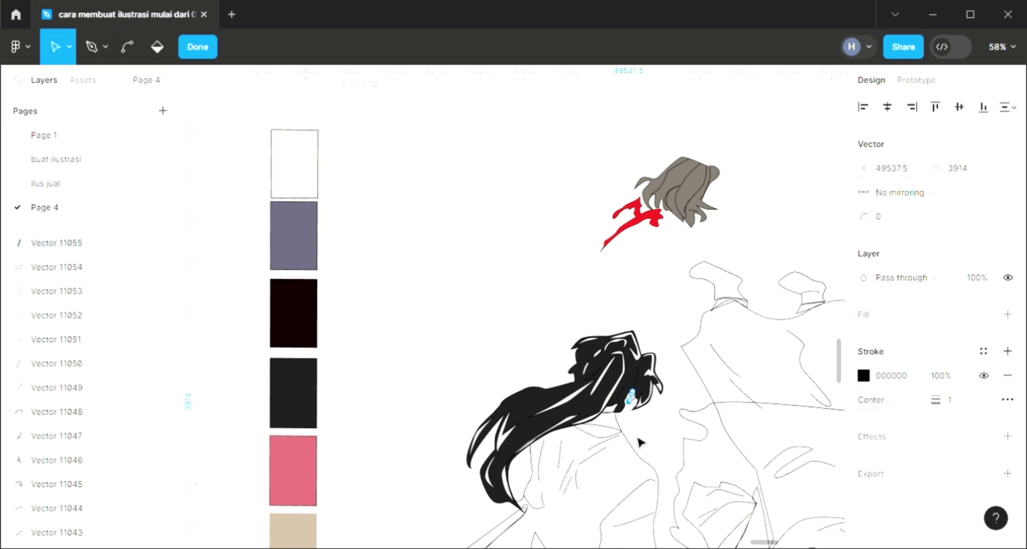
left_click(641, 435)
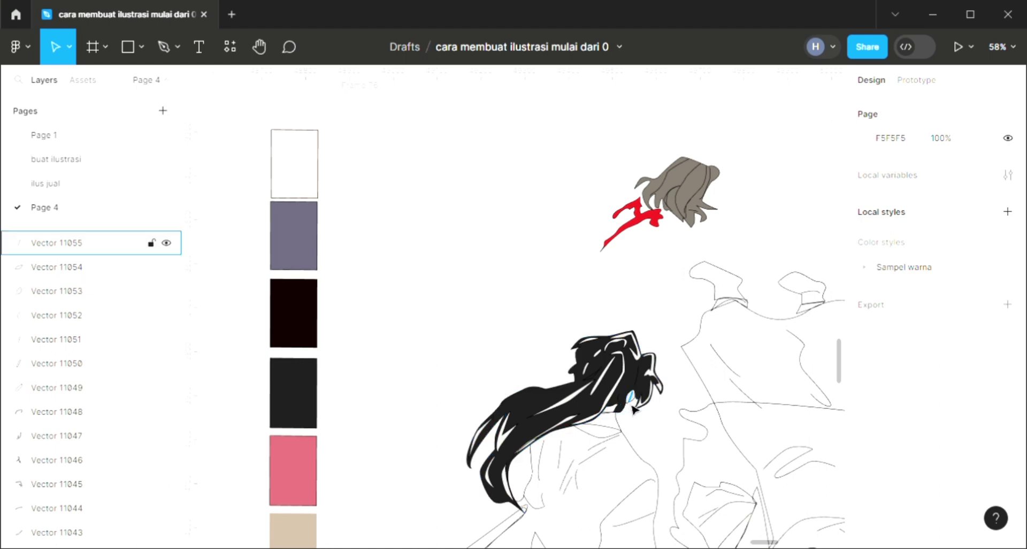
- Set the stroke of the short line inside the ear (Vector 11055) to the pale FCEBE2 swatch sampled from the palette
left_click(633, 402)
key("i")
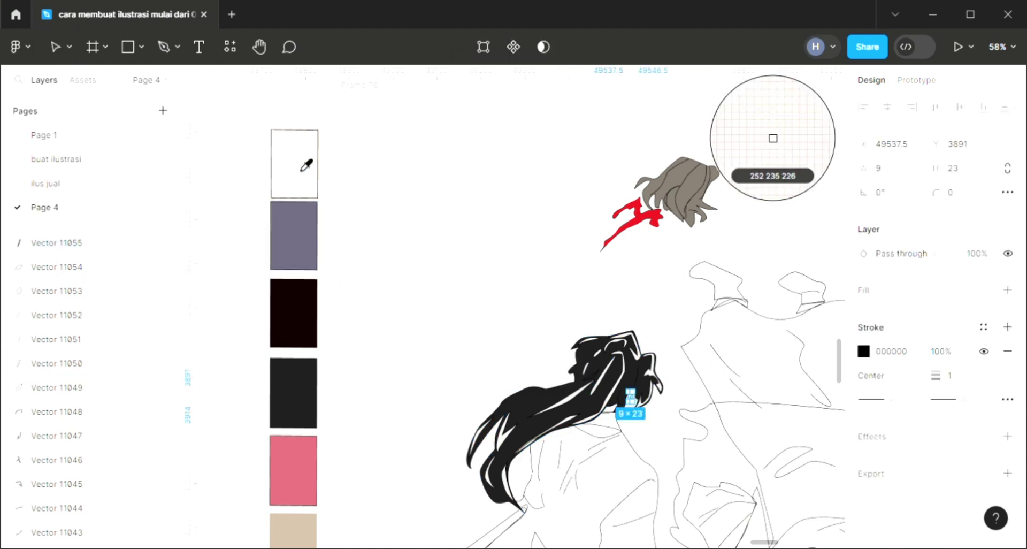
left_click(305, 166)
key("Escape")
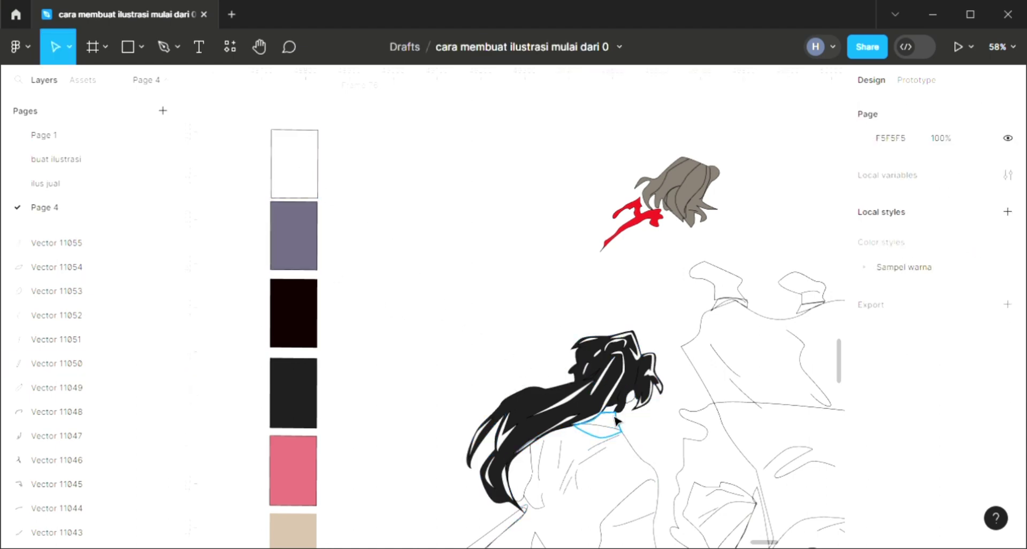
- Recolour the ear shape's fill (Vector 11053) to the pale skin tone FCEBE2 sampled from the palette
left_click(618, 422)
scroll(645, 433, "up", 2)
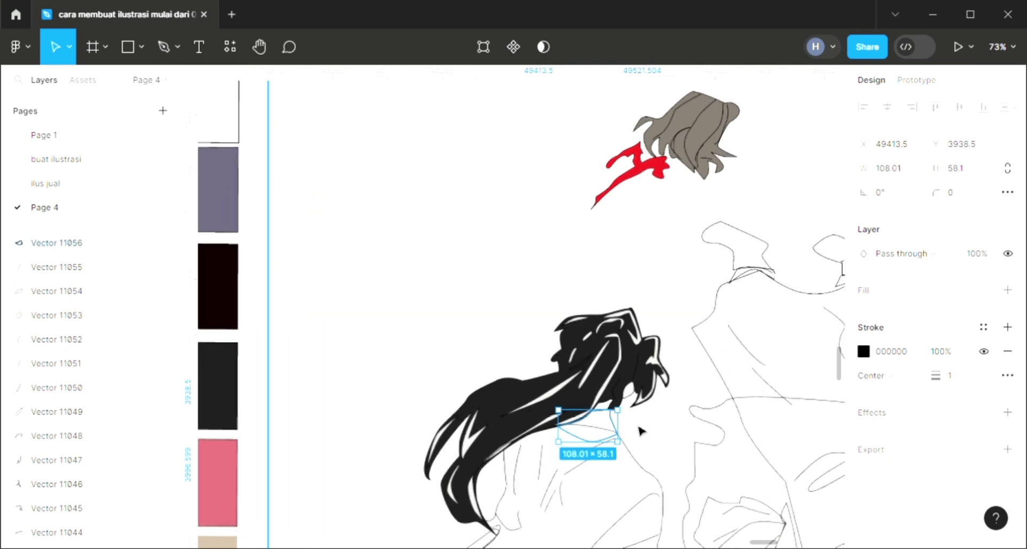
scroll(636, 406, "up", 1)
left_click(628, 387)
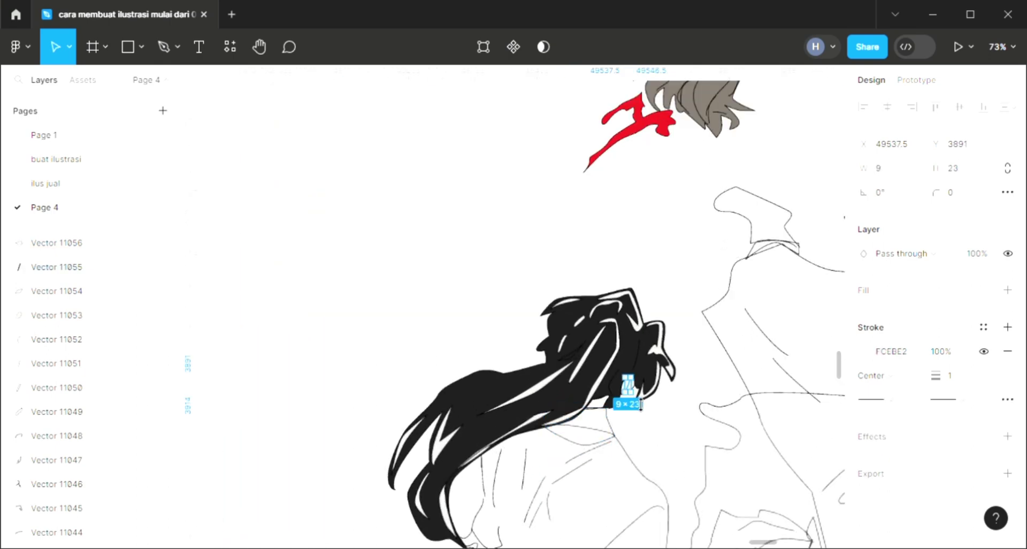
key("Escape")
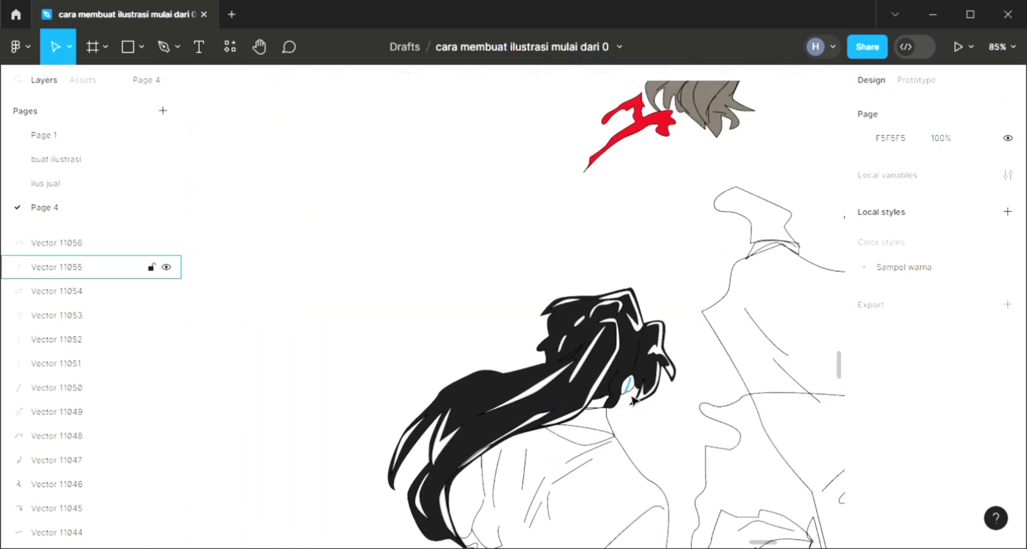
left_click(638, 397)
scroll(637, 398, "down", 4)
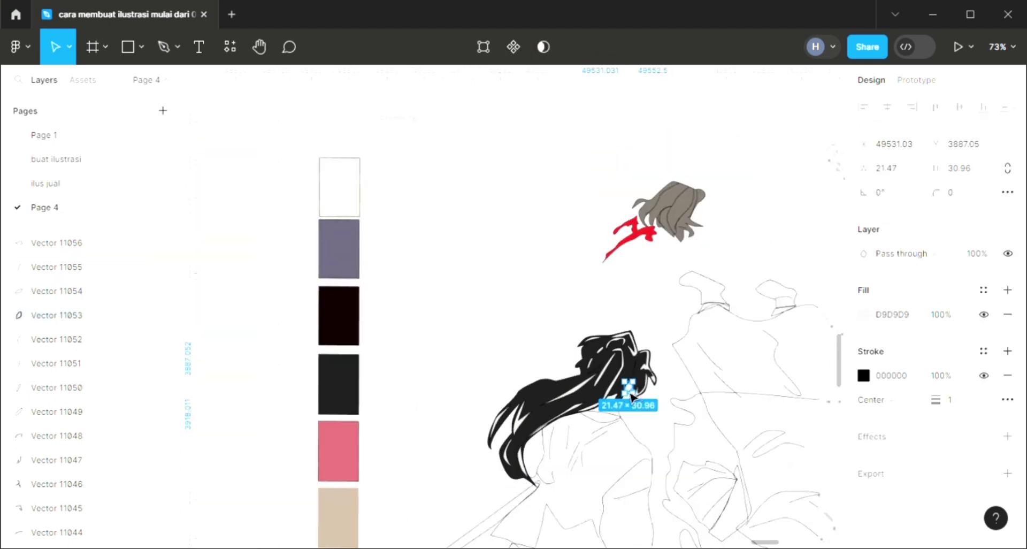
key("i")
left_click(380, 212)
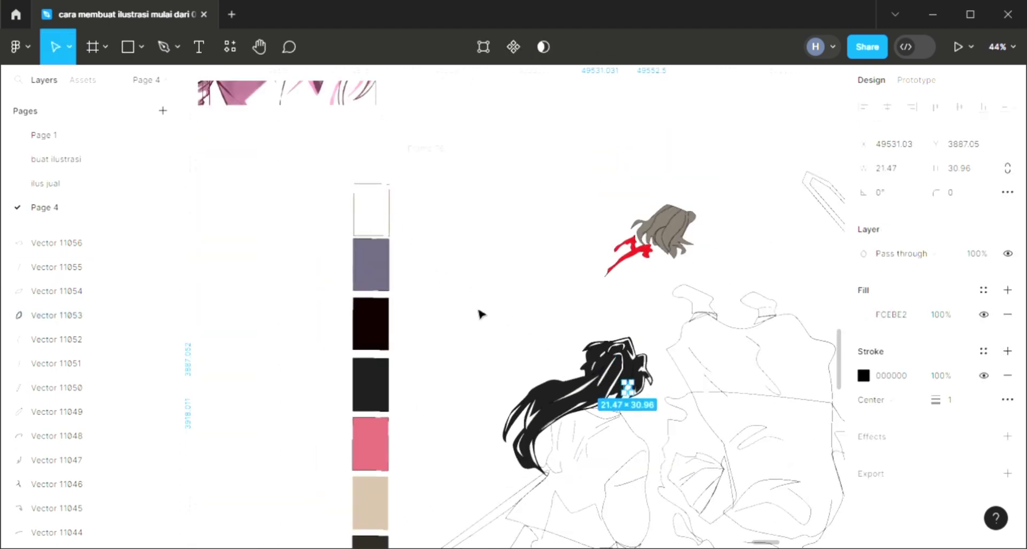
left_click(597, 478)
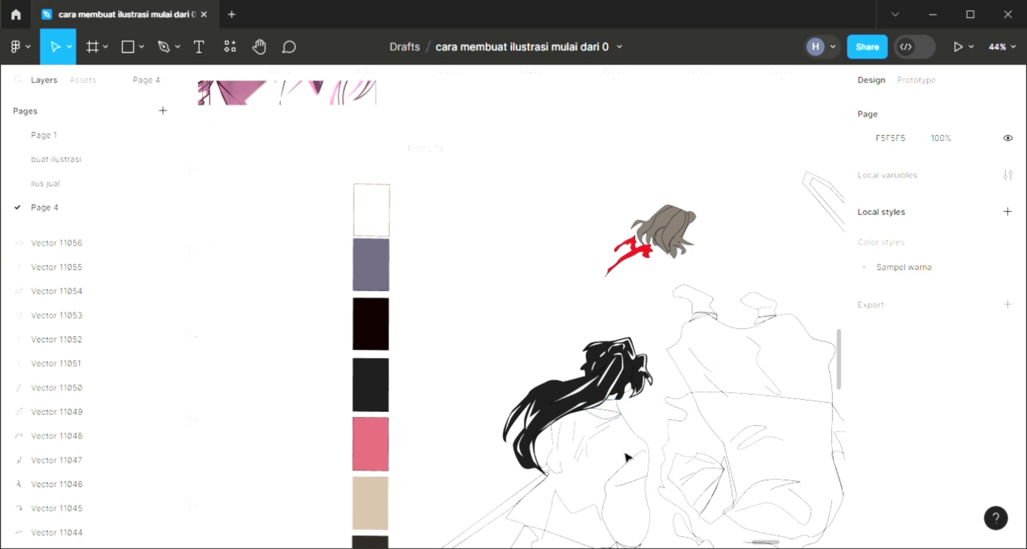
- Add a fill to the neck and collar shape (Vector 11056) and colour it with the pale FCEBE2 palette swatch
scroll(626, 454, "up", 3)
scroll(626, 454, "up", 5)
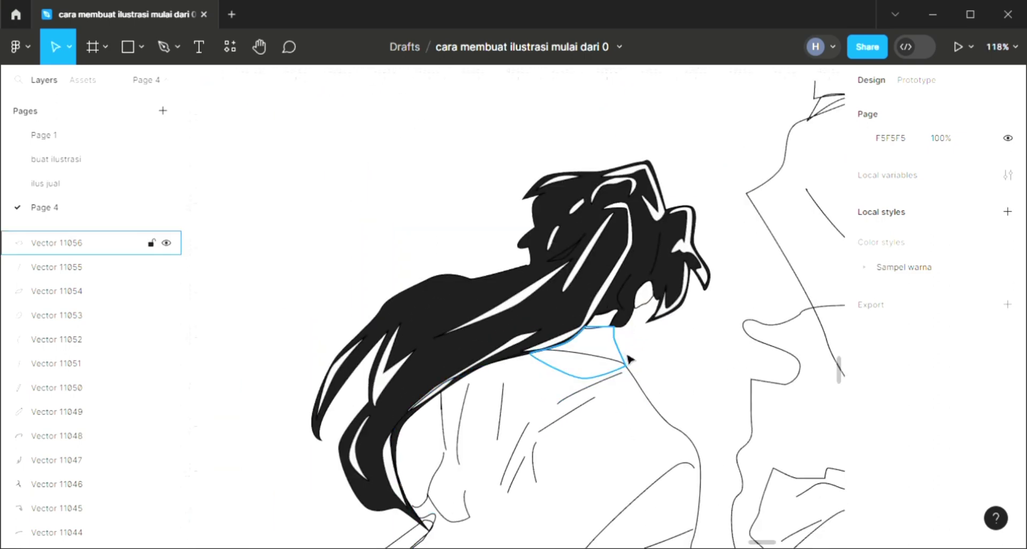
left_click(56, 242)
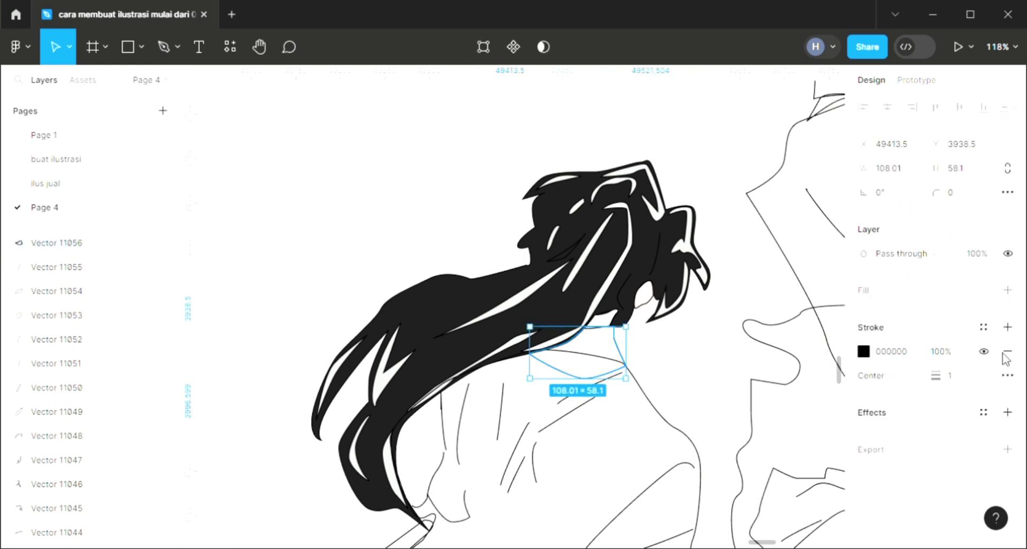
left_click(1008, 290)
scroll(700, 355, "down", 5)
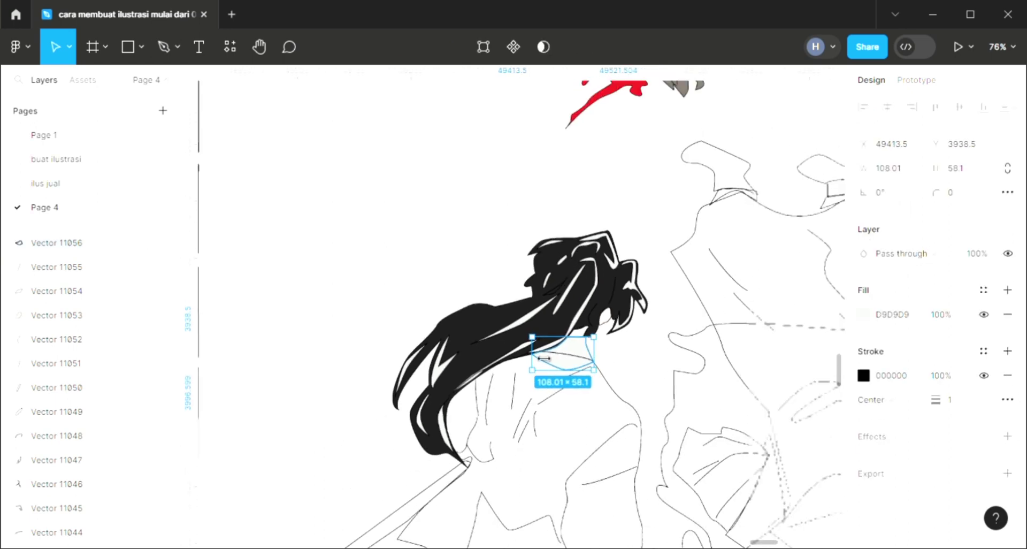
scroll(534, 351, "up", 3)
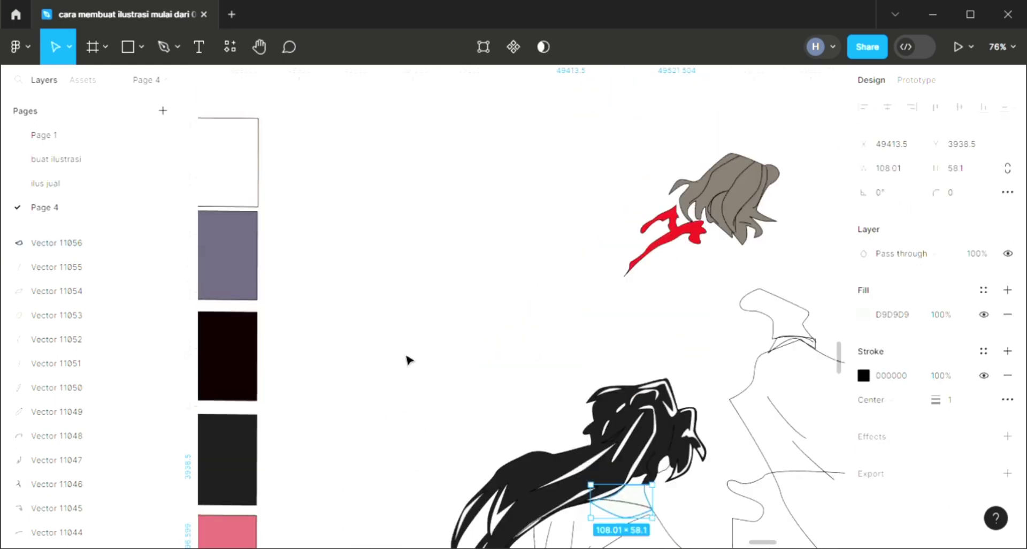
left_click(772, 138)
- Change the fill of the neck and collar shape (Vector 11056) to the pink D06971 palette swatch
scroll(465, 384, "down", 3)
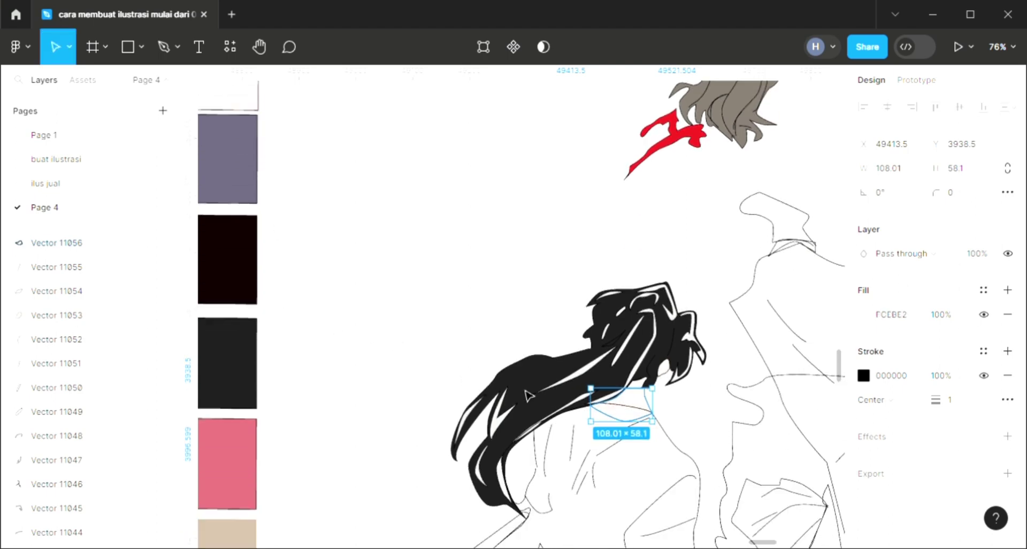
left_click(241, 421)
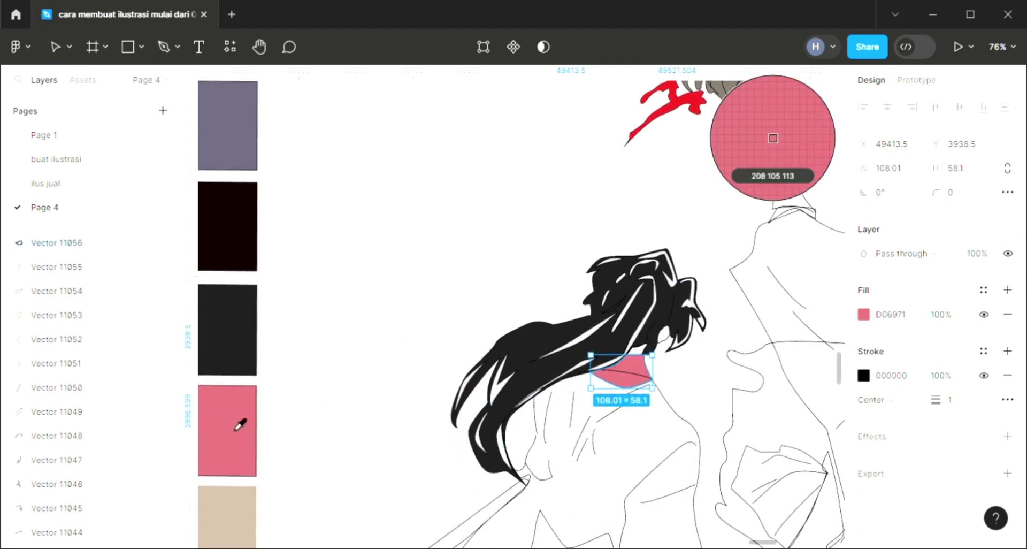
- Add a fill to the robe shape (Vector 11057) and colour it with the slate purple 646076 sampled from the palette
key("Escape")
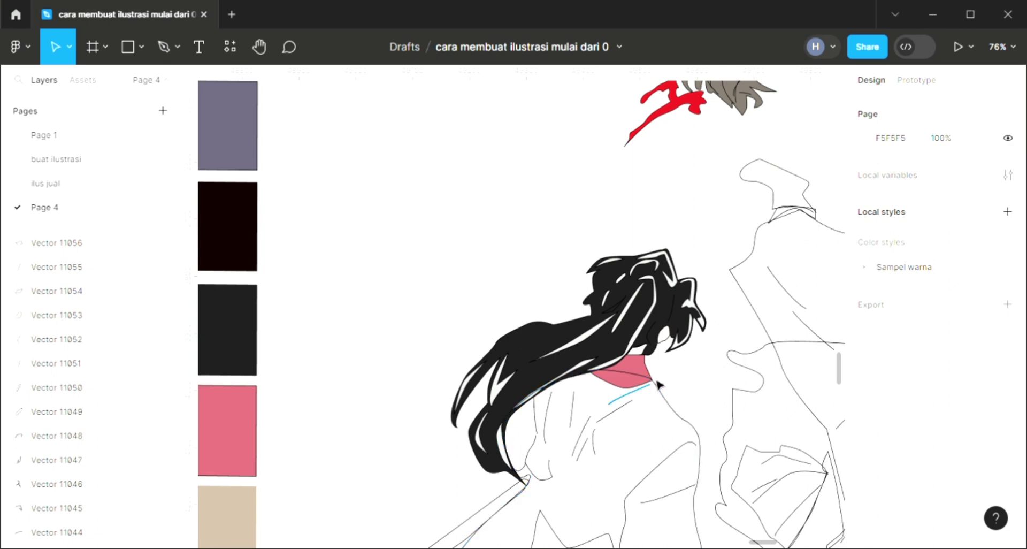
left_click(645, 359)
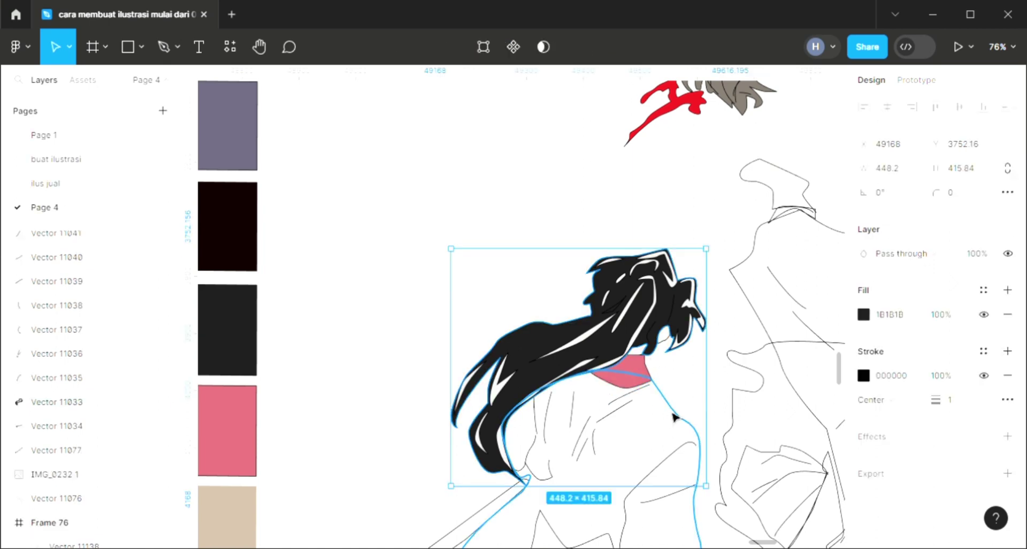
left_click(670, 413)
scroll(673, 409, "down", 5)
scroll(671, 403, "down", 3)
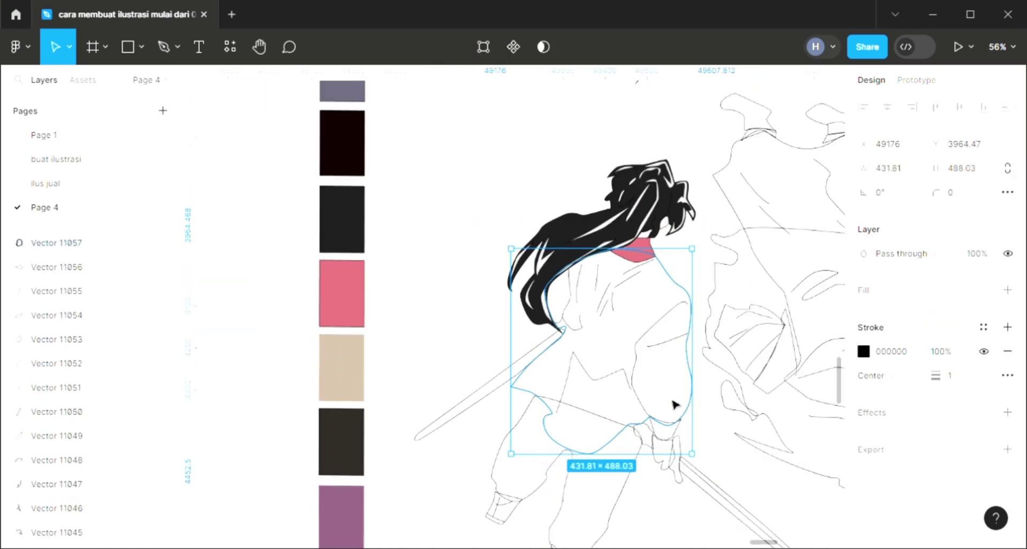
left_click(1008, 290)
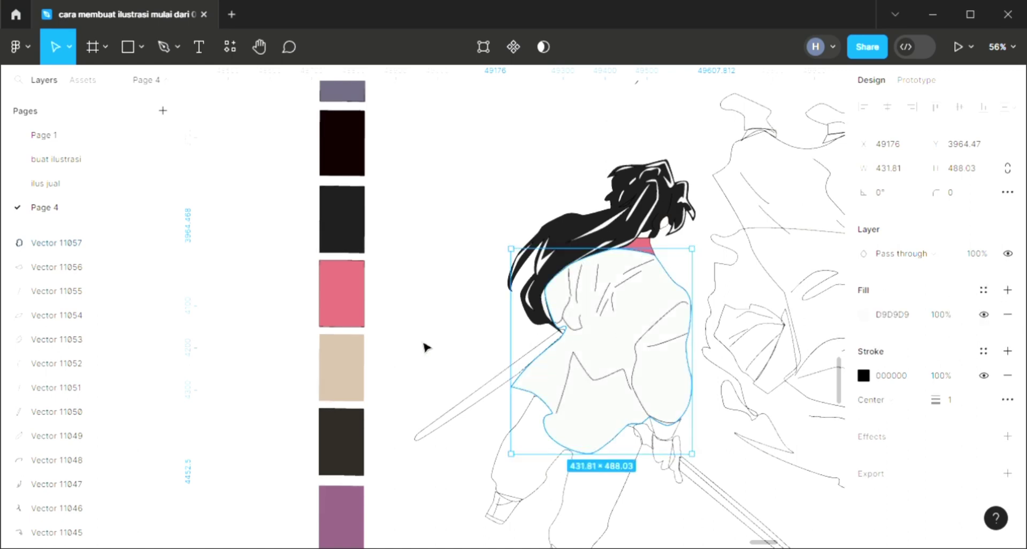
scroll(424, 347, "up", 2)
key("i")
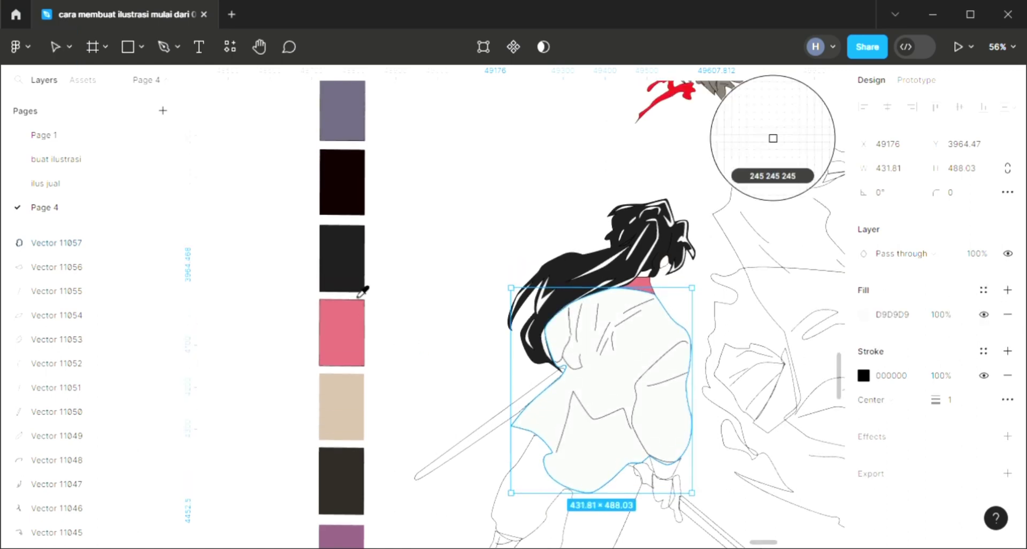
scroll(344, 200, "up", 4)
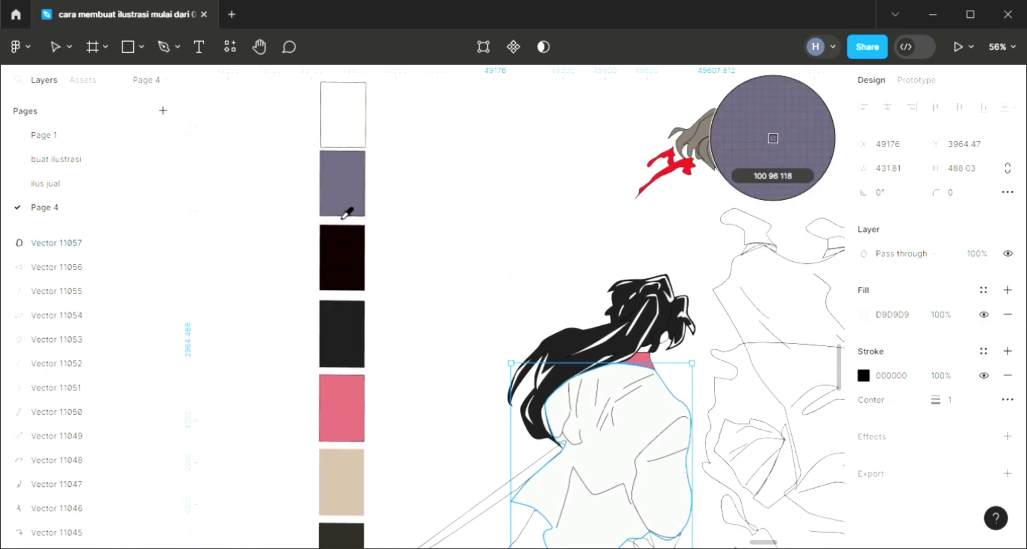
left_click(346, 211)
scroll(437, 284, "down", 8)
left_click(448, 296)
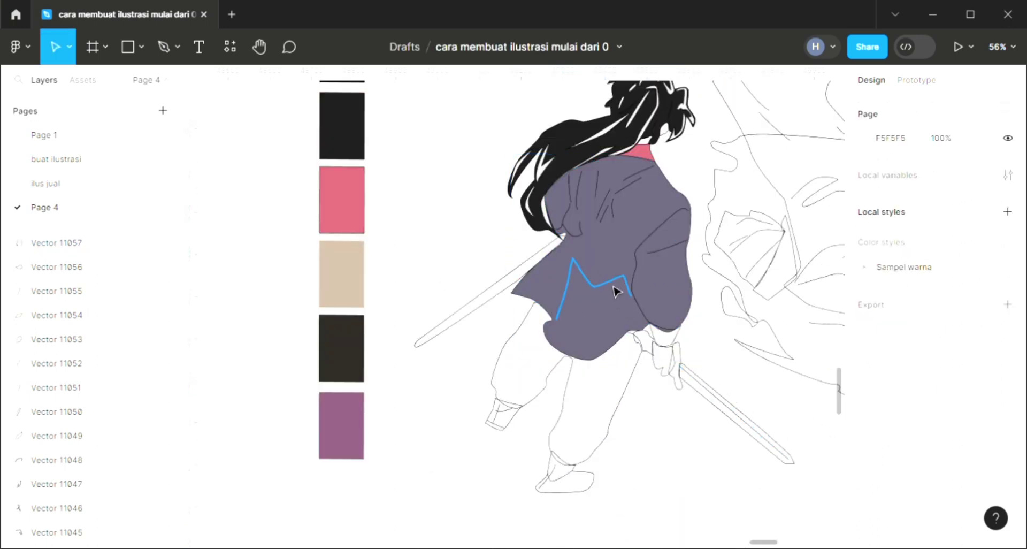
- Add a fill to the long scabbard behind the robe (Vector 11077) and colour it near-black 1B1B1B from the palette
scroll(614, 293, "up", 3)
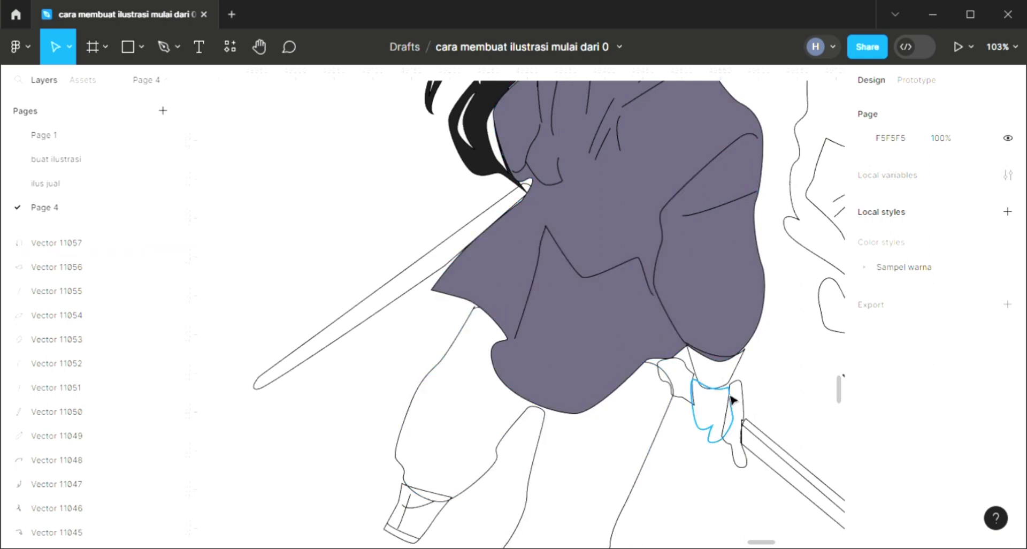
scroll(561, 284, "up", 2)
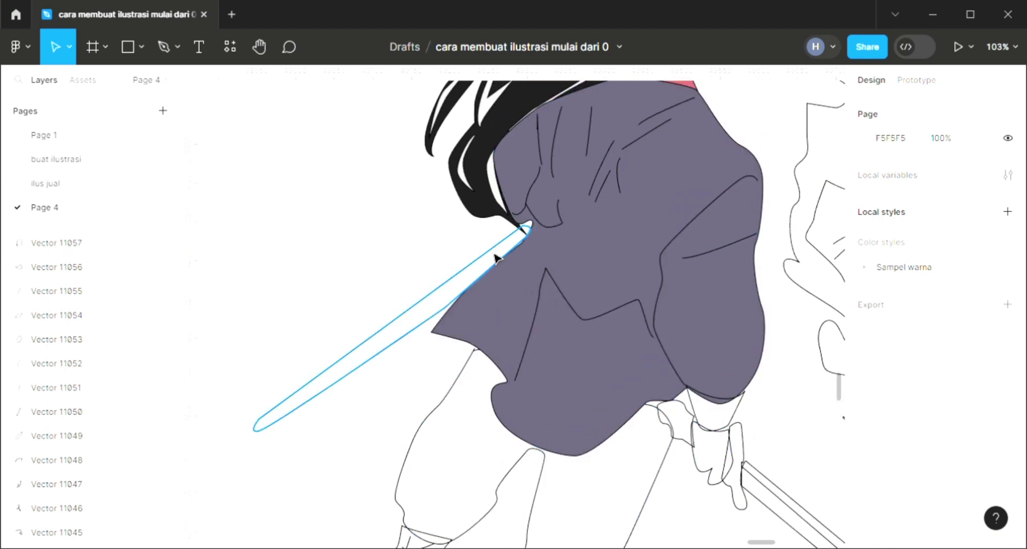
left_click(439, 311)
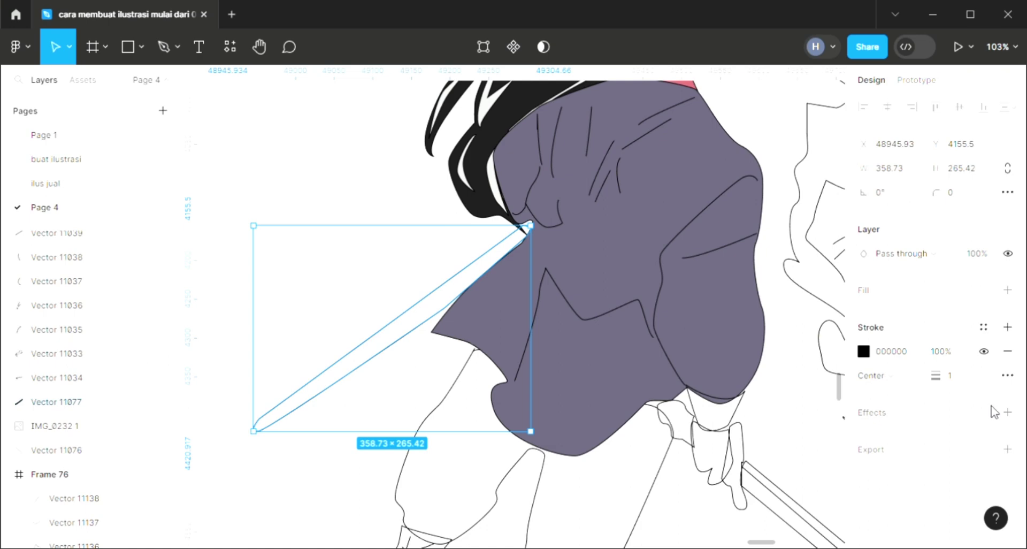
left_click(1007, 290)
scroll(527, 327, "down", 4)
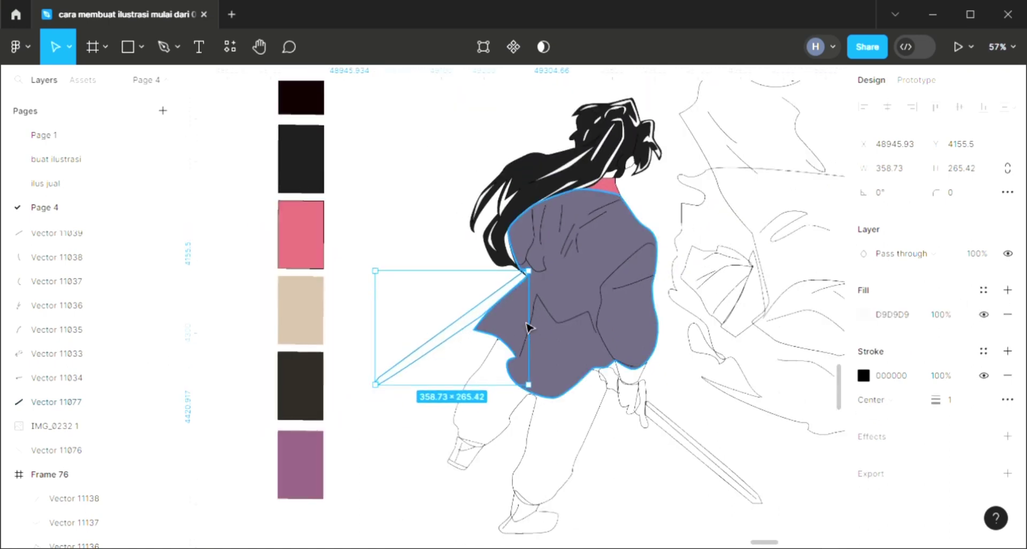
key("i")
left_click(773, 133)
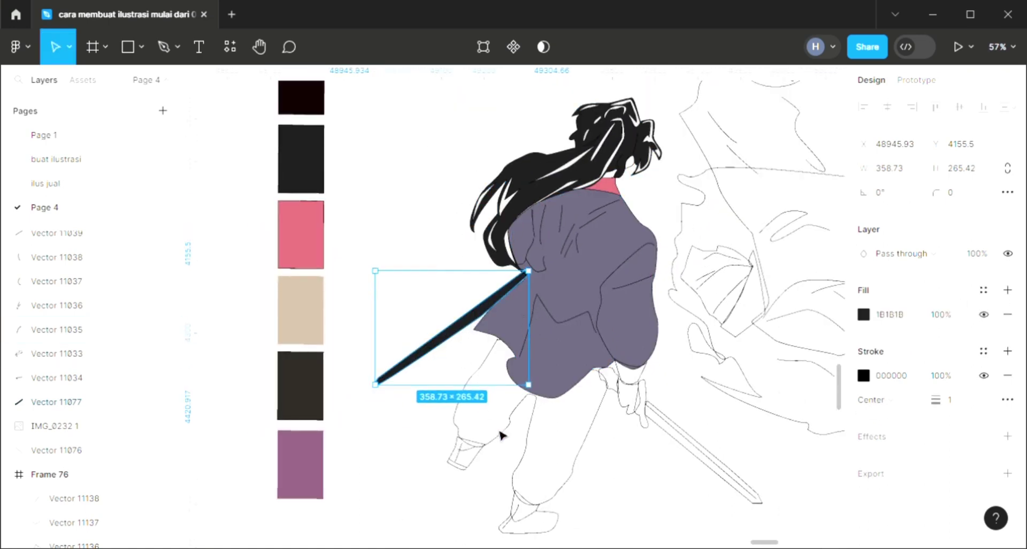
- Fill the trousers shape (Vector 11131) with the slate purple 646076 sampled from the palette
left_click(584, 456)
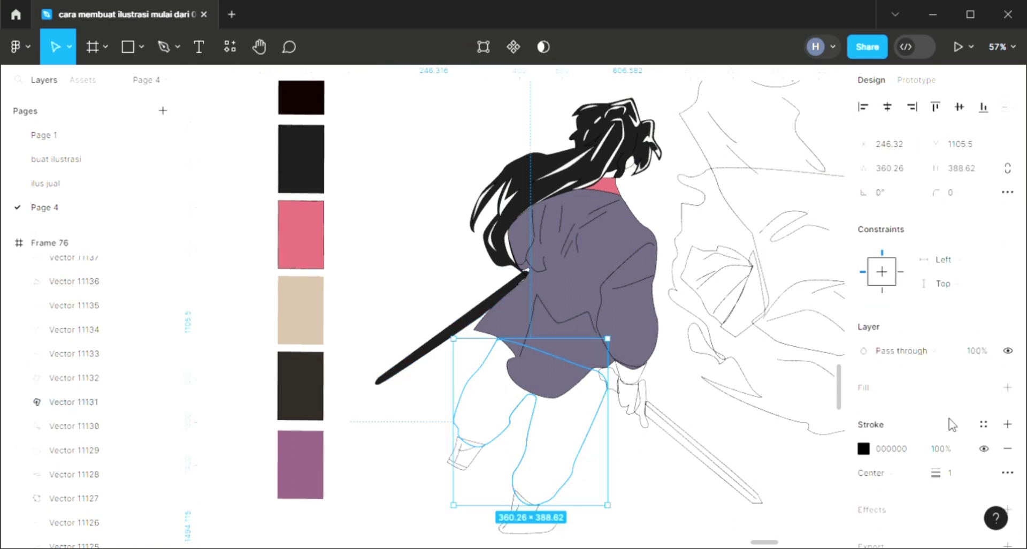
left_click(1008, 386)
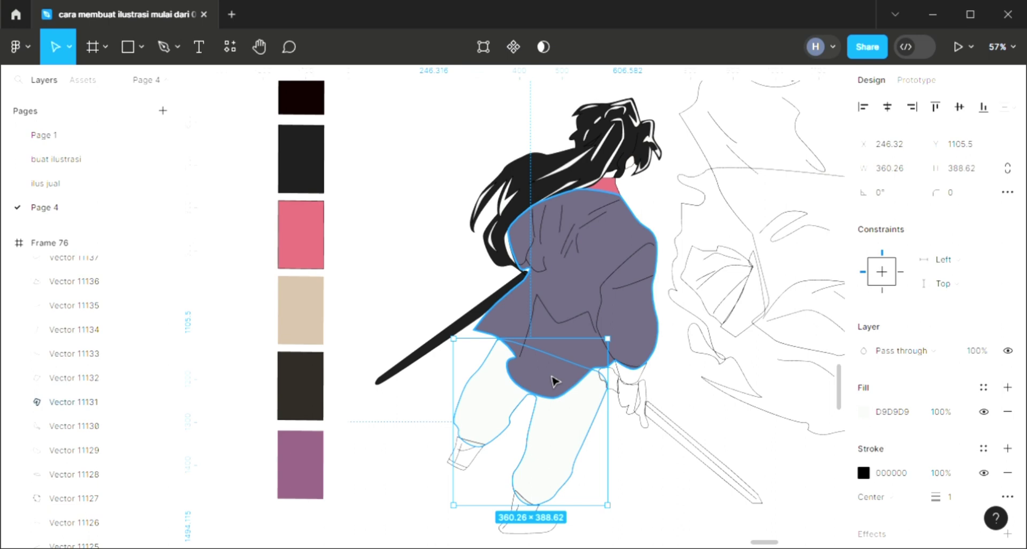
key("i")
scroll(339, 296, "up", 3)
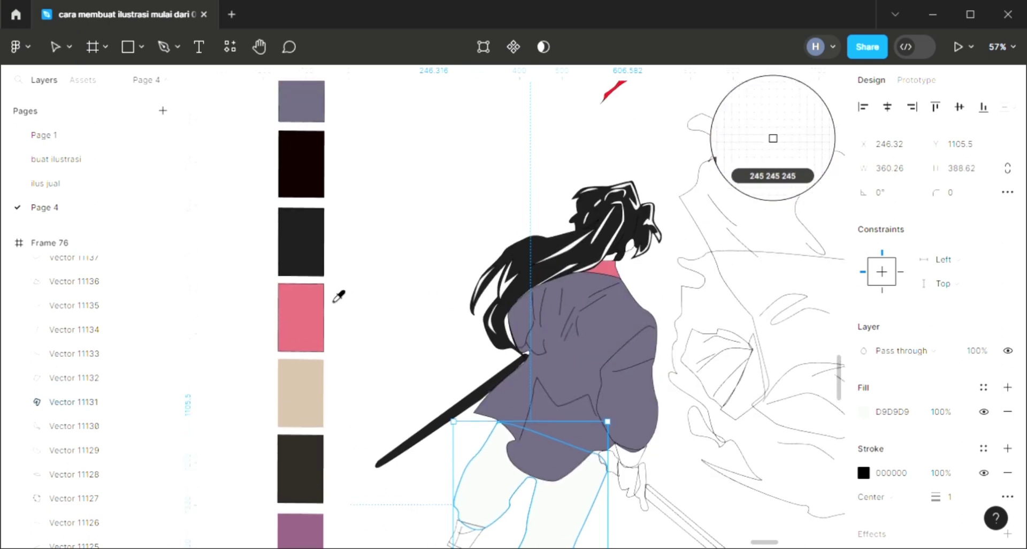
scroll(339, 296, "up", 2)
left_click(302, 205)
scroll(310, 207, "down", 7)
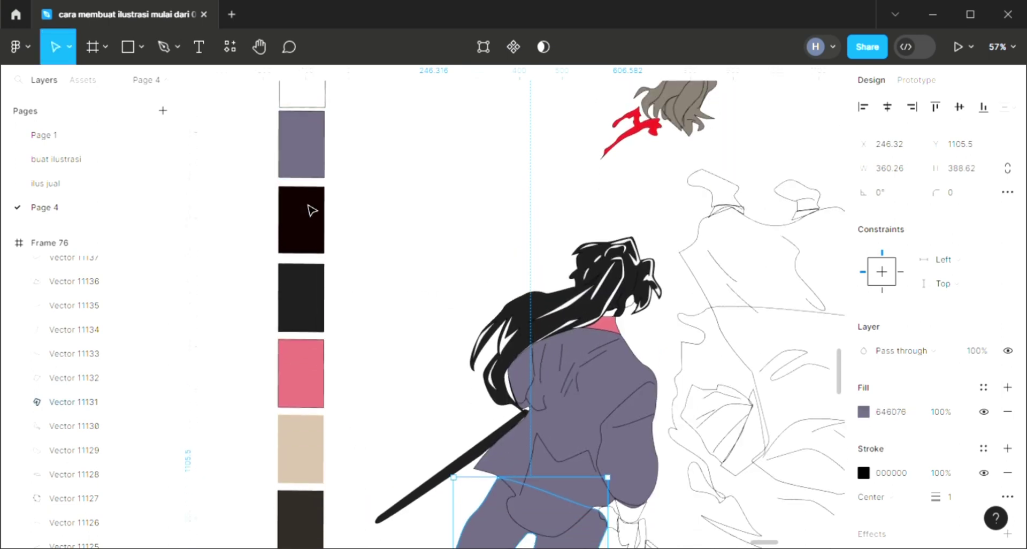
scroll(551, 322, "up", 2)
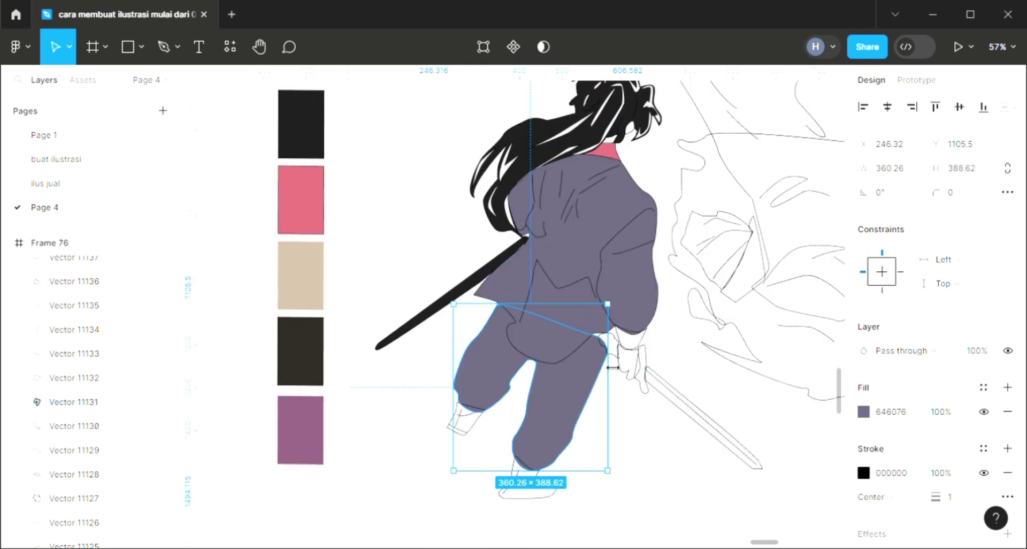
- Add a fill to the small shape between the trousers and the hand (Vector 11073) and sample the beige palette swatch for it
left_click(643, 341)
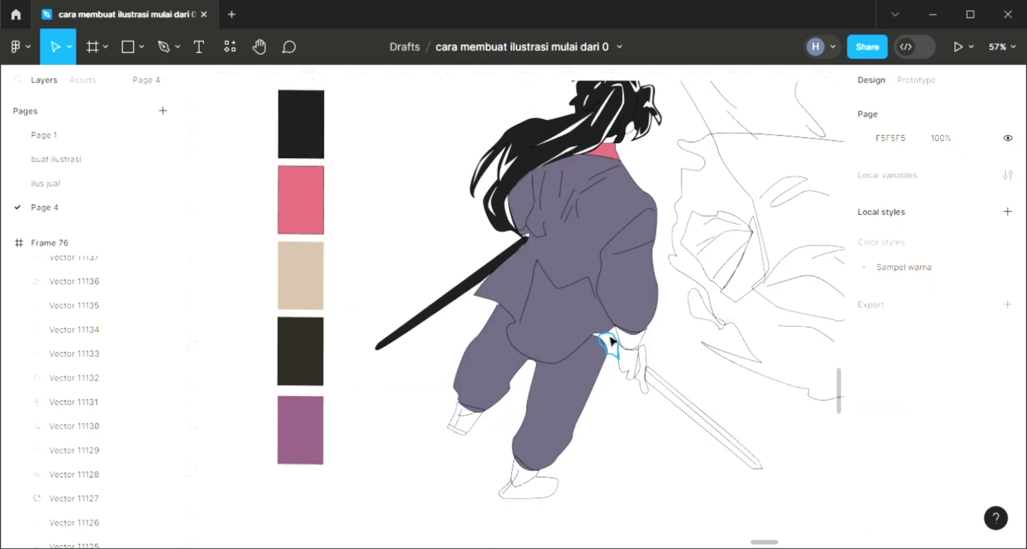
left_click(633, 357)
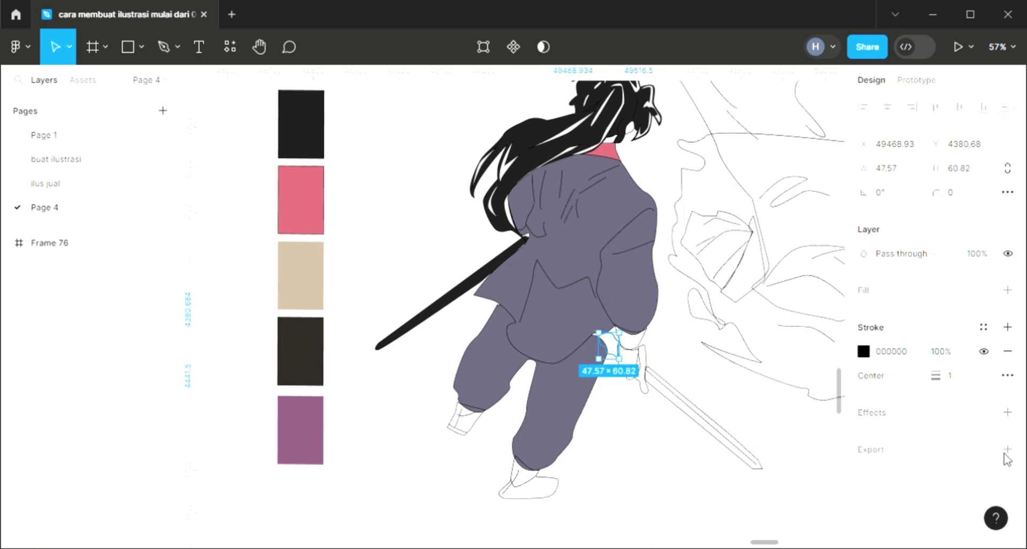
left_click(1009, 291)
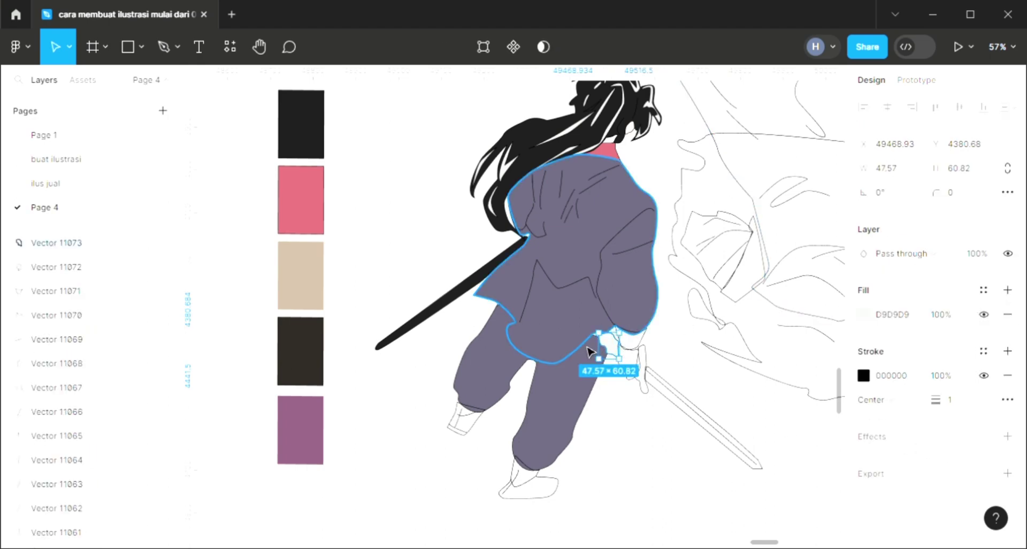
key("i")
left_click(300, 280)
key("Escape")
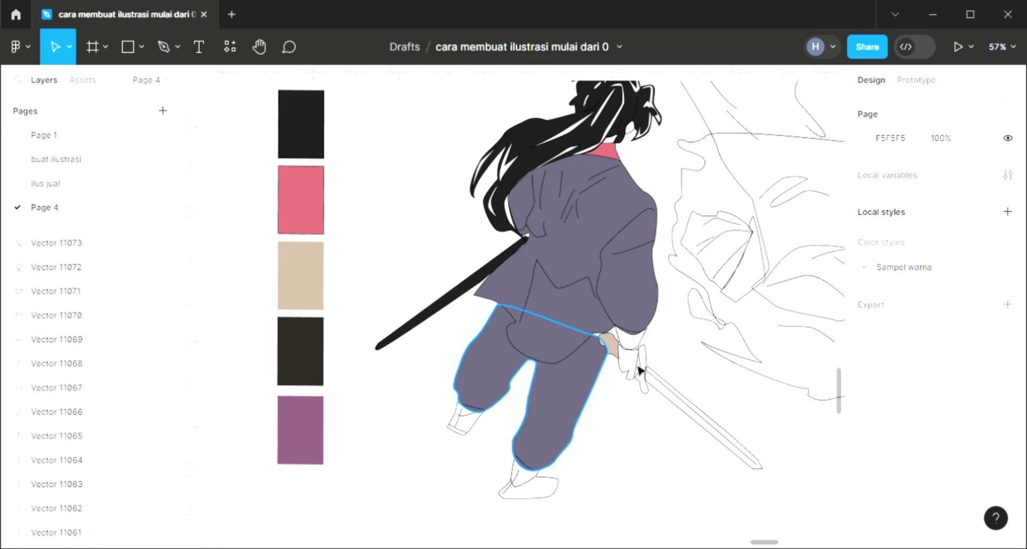
- Stretch the upper edge of the trousers shape (Vector 11131) slightly upward to cover the gap beneath the robe's hem
scroll(602, 348, "up", 5)
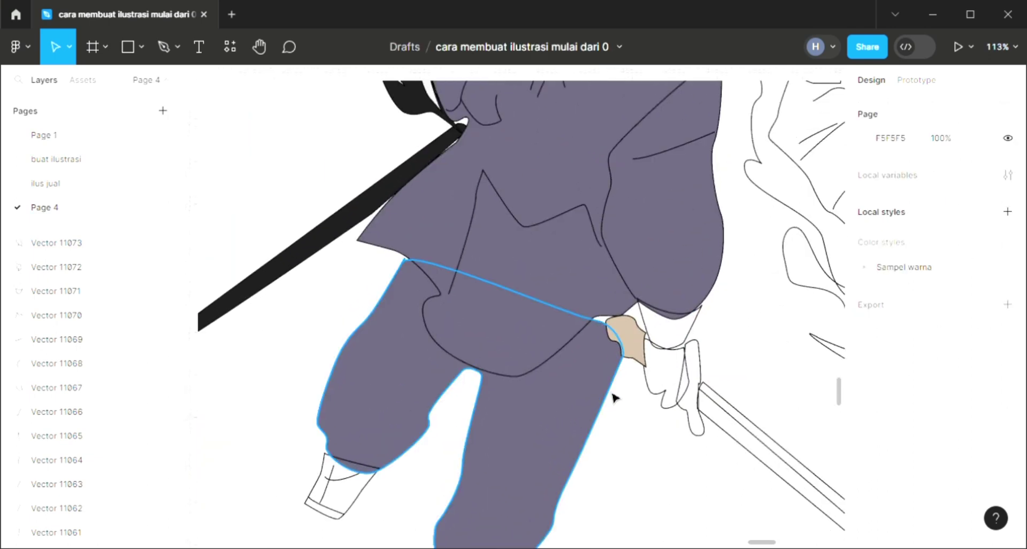
left_click(603, 331)
scroll(603, 328, "up", 2)
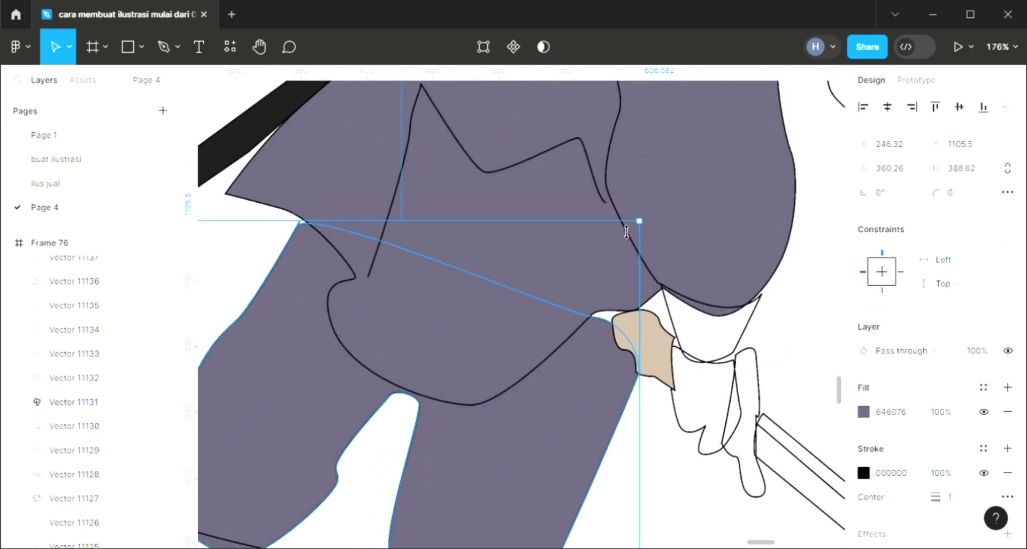
left_click_drag(636, 222, 641, 197)
scroll(805, 355, "down", 5)
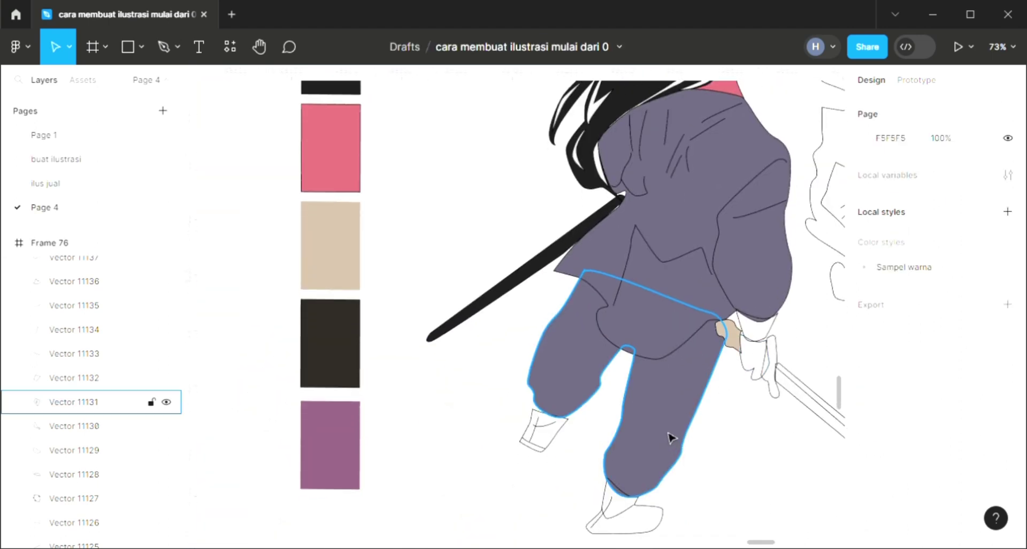
- Add a fill to the wrist cuff below the sleeve (Vector 11071) and colour it with the near-black 1B1B1B swatch
scroll(674, 422, "right", 3)
scroll(674, 423, "down", 1)
left_click(630, 308)
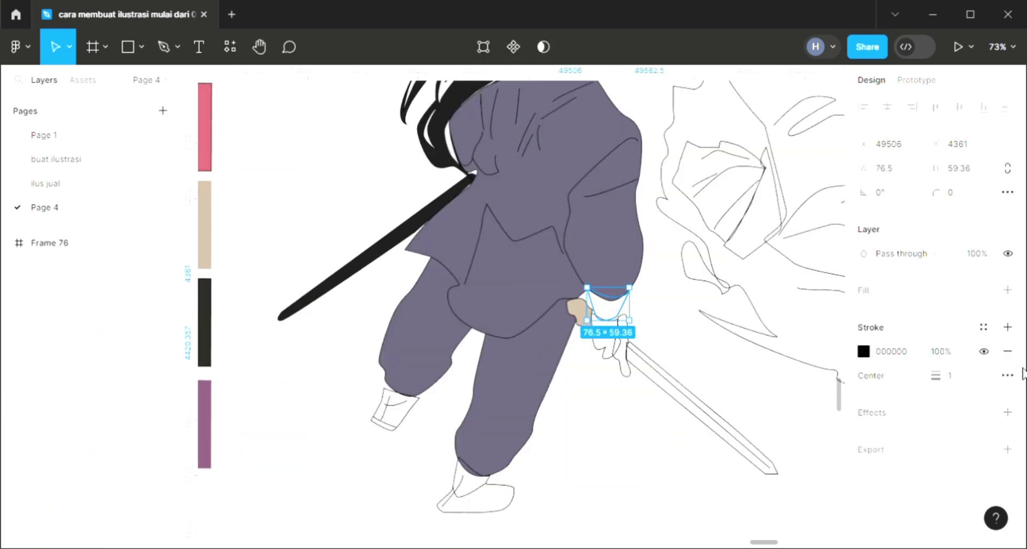
left_click(1007, 290)
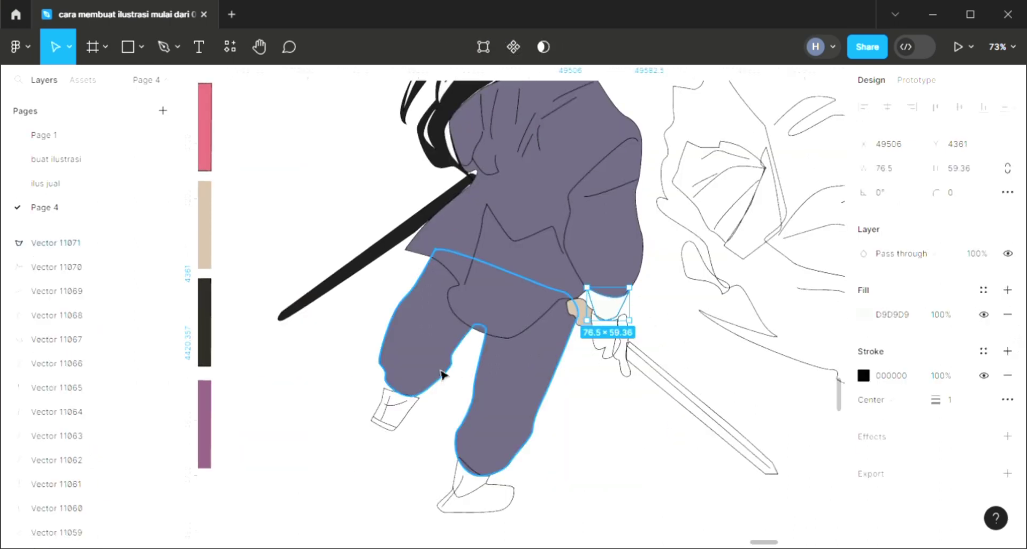
scroll(441, 373, "up", 1)
key("i")
left_click(770, 142)
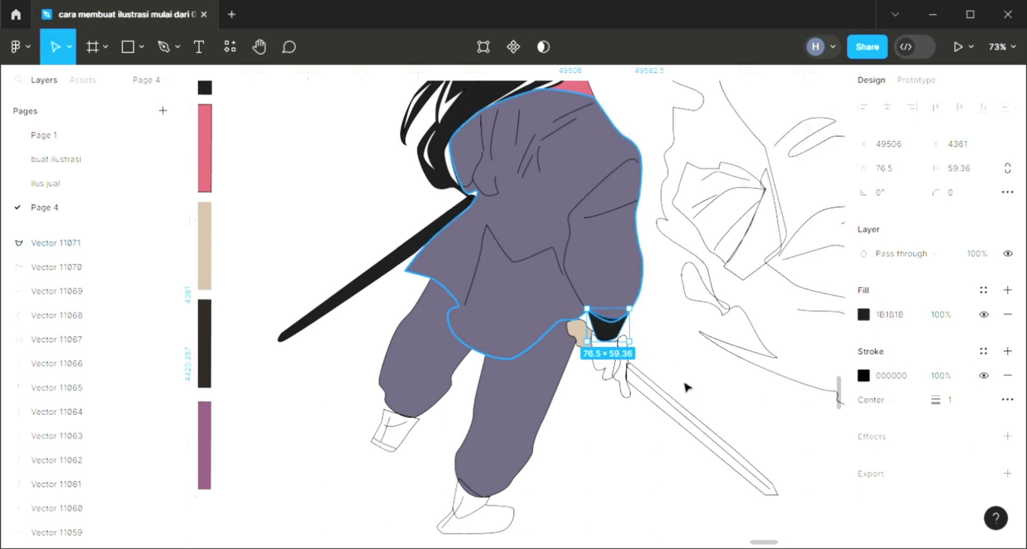
- Add a fill to the hand shape (Vector 11072) and stretch its upper edge to the cuff, making it about 92 high
left_click(607, 387)
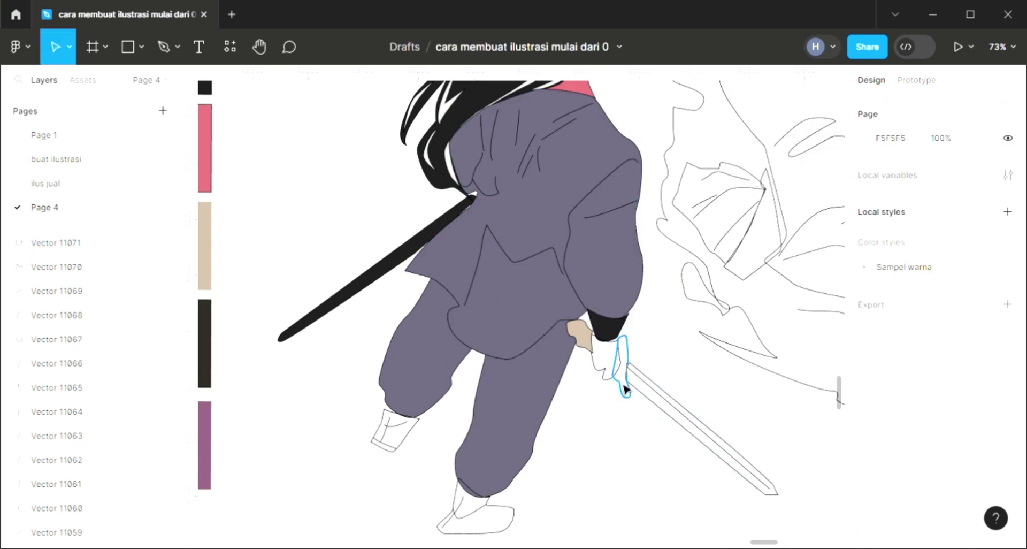
left_click(608, 384)
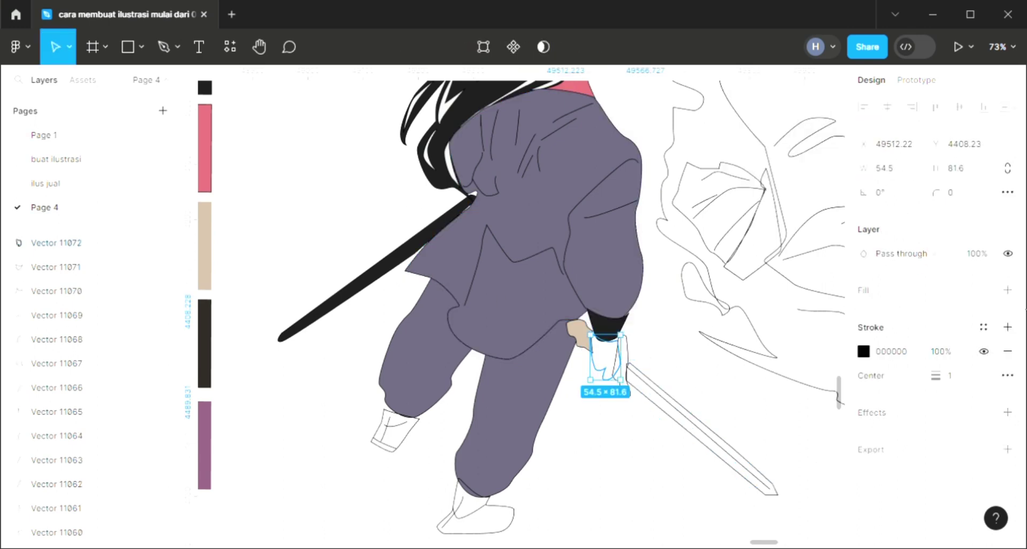
left_click(1008, 290)
scroll(615, 350, "up", 5)
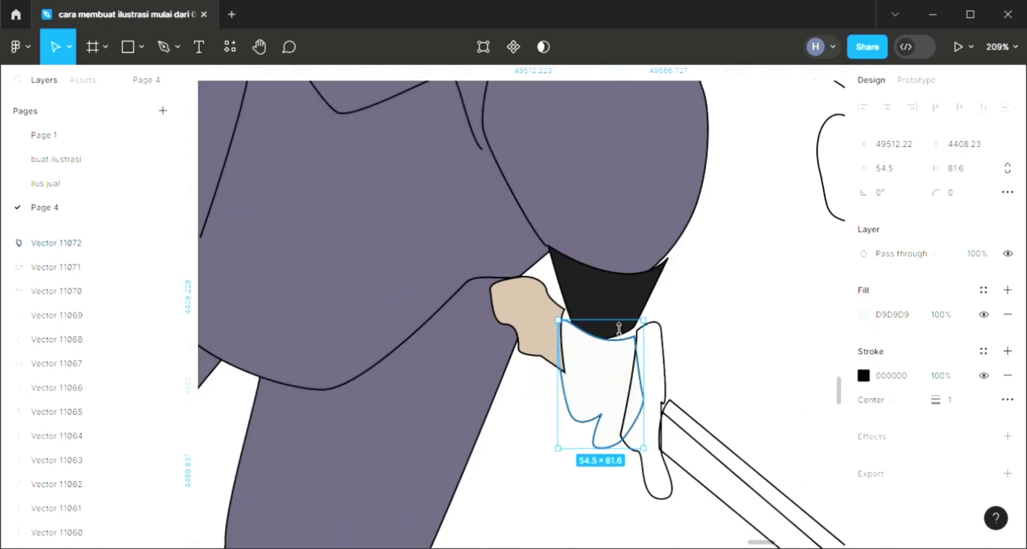
mouse_move(615, 320)
left_mouse_down()
mouse_move(621, 306)
mouse_move(620, 315)
left_mouse_up()
left_click(706, 333)
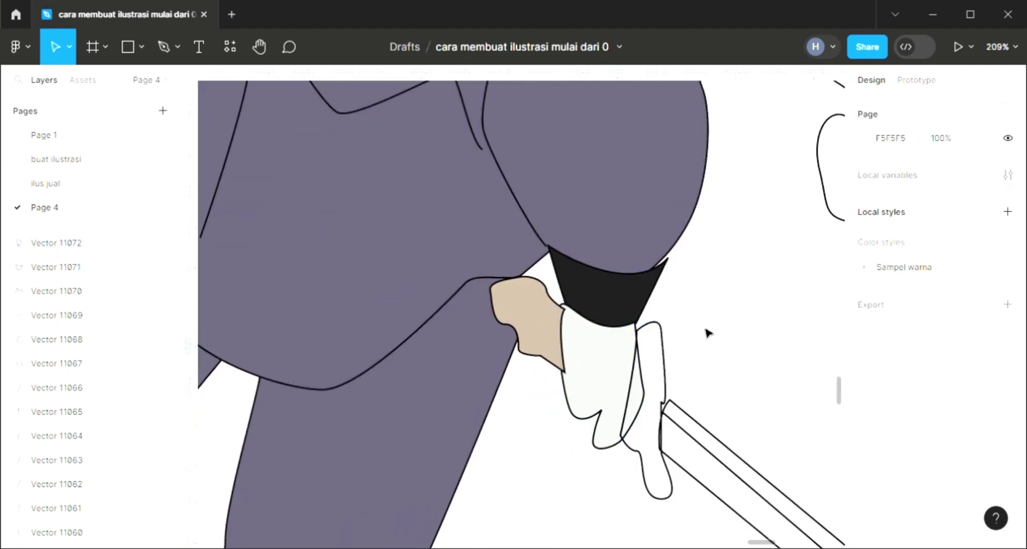
- Recolour the hand shape's fill (Vector 11072) to the pale skin tone FCEBE2 sampled from the palette
scroll(695, 375, "down", 8)
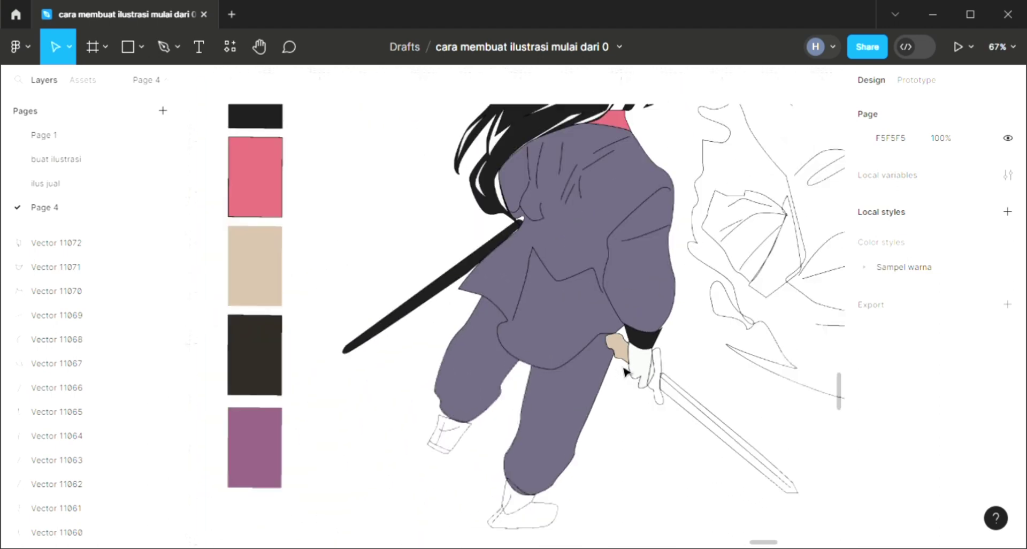
left_click(643, 382)
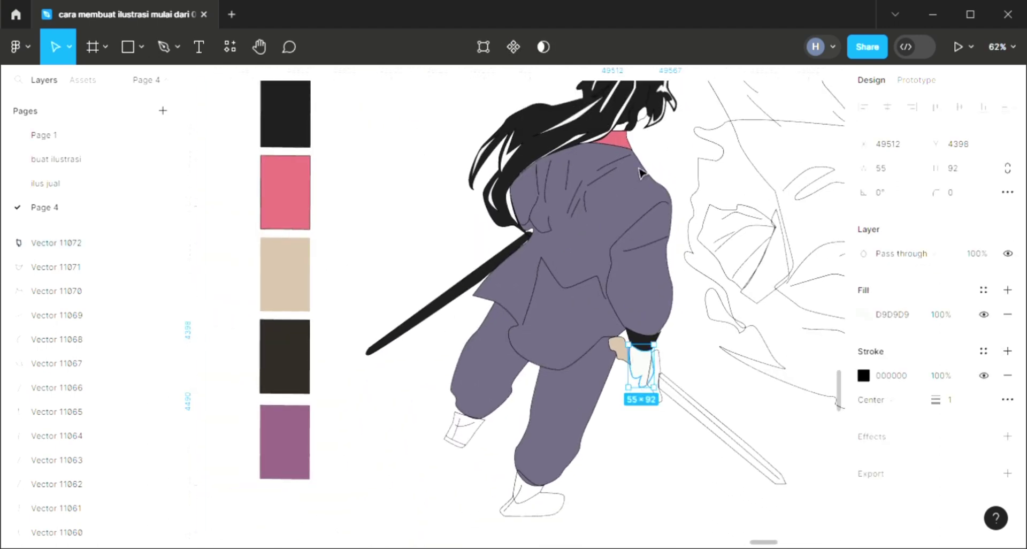
key("i")
scroll(363, 179, "up", 5)
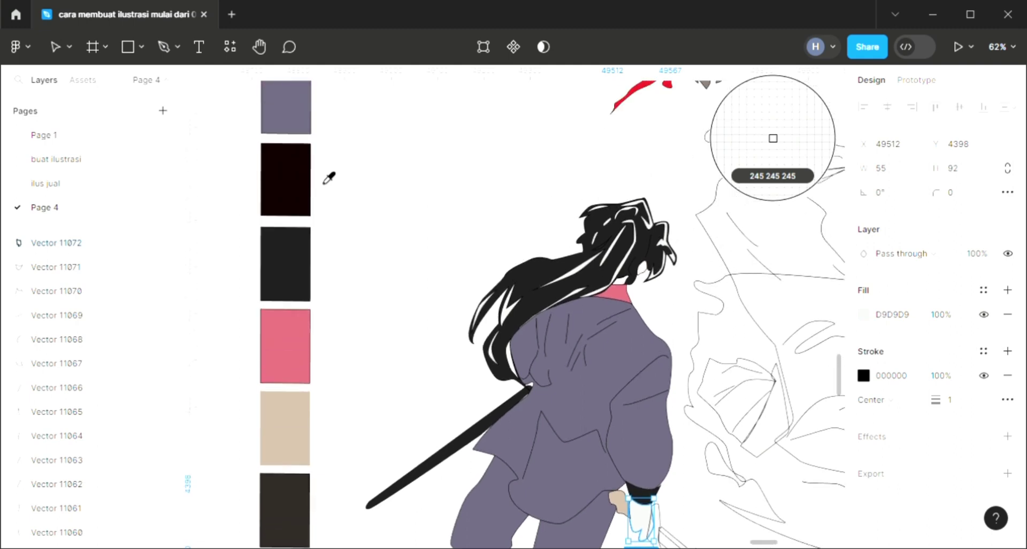
scroll(328, 174, "up", 3)
left_click(308, 140)
scroll(454, 286, "down", 2)
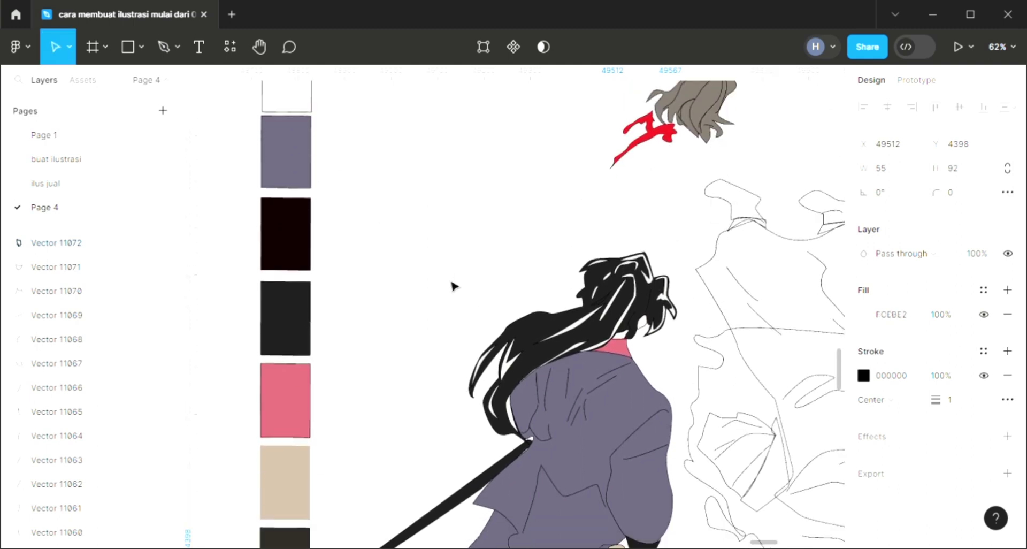
- Add a default D9D9D9 fill to the blade outline (Vector 11075) of the sword in the standing figure's hand
scroll(454, 286, "down", 5)
left_click(725, 434)
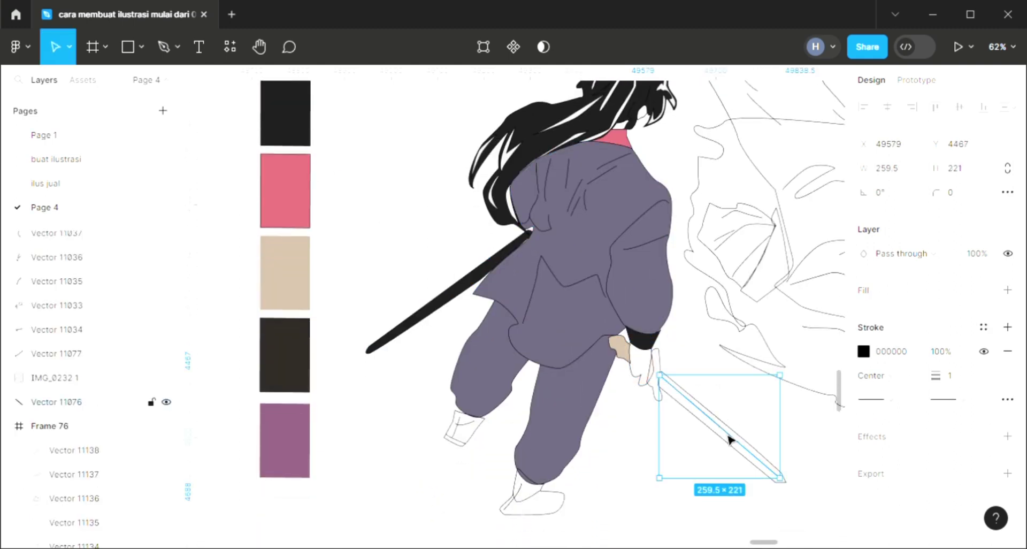
left_click(796, 491)
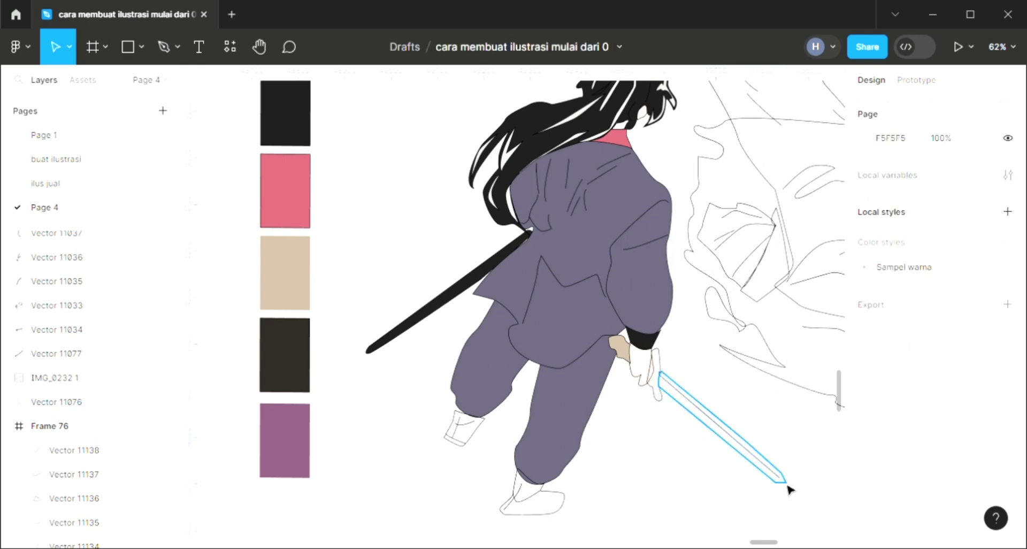
left_click(789, 487)
left_click(1007, 290)
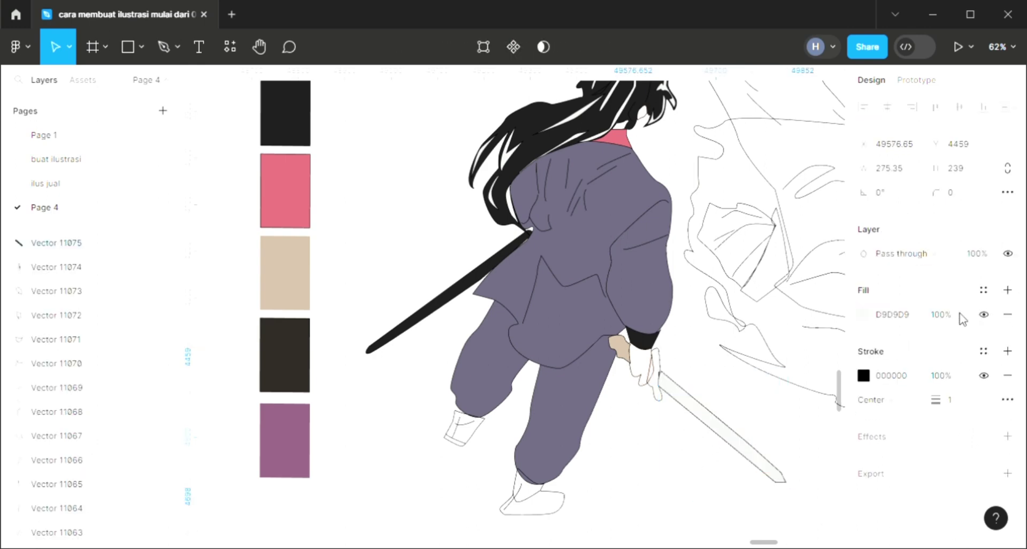
- Add a fill to the sword guard beside the hand (Vector 11074) and colour it with the tan sampled from the hilt
left_click(654, 406)
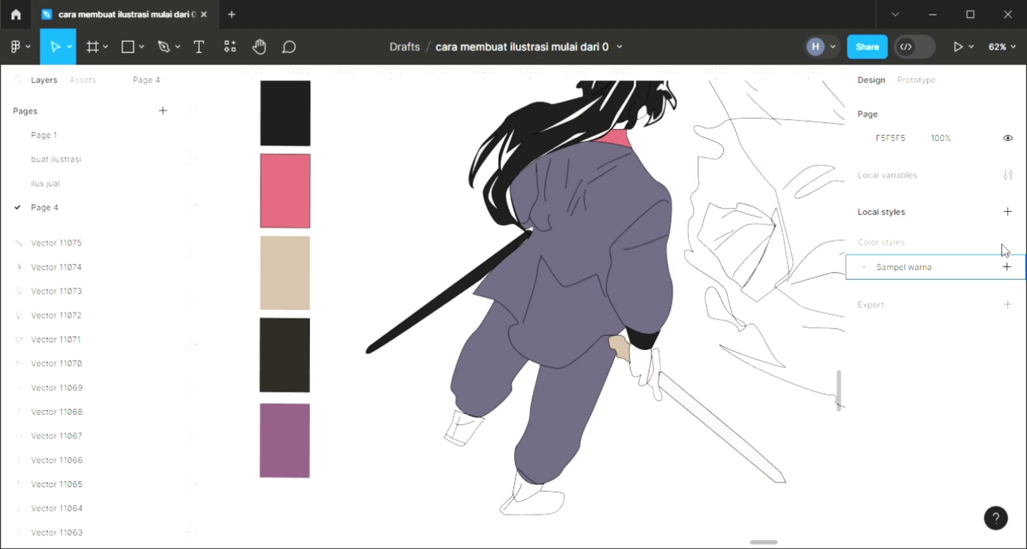
left_click(658, 395)
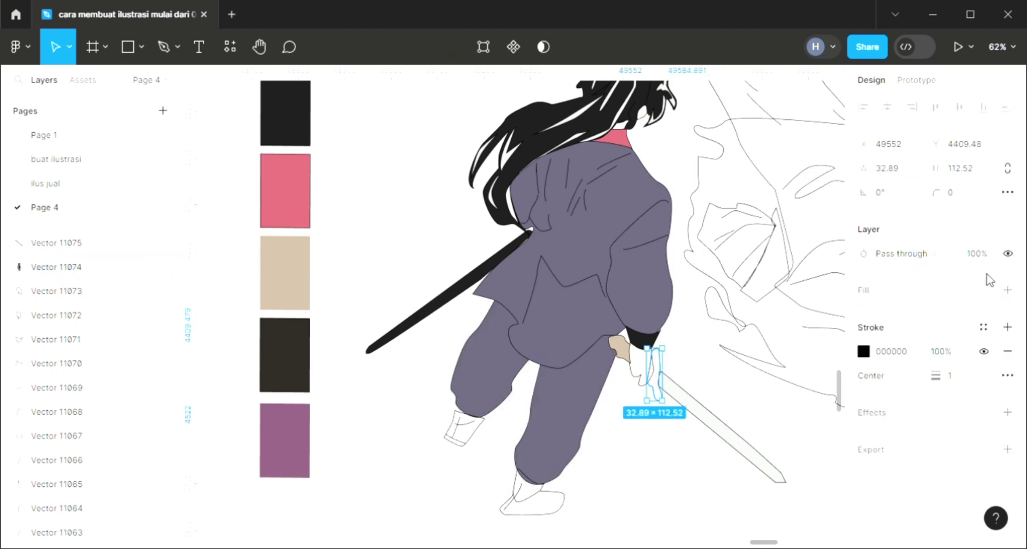
left_click(1007, 290)
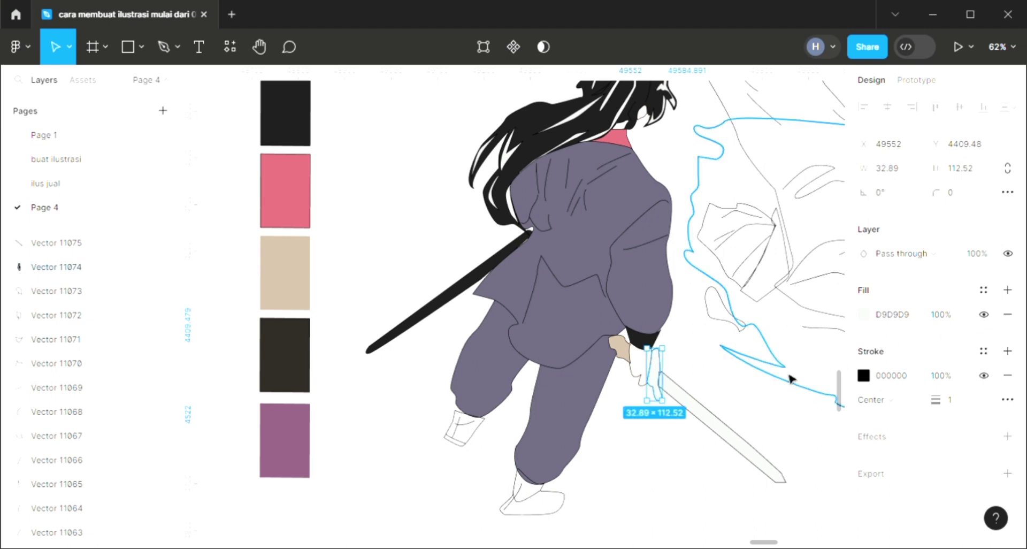
key("i")
scroll(532, 347, "up", 1)
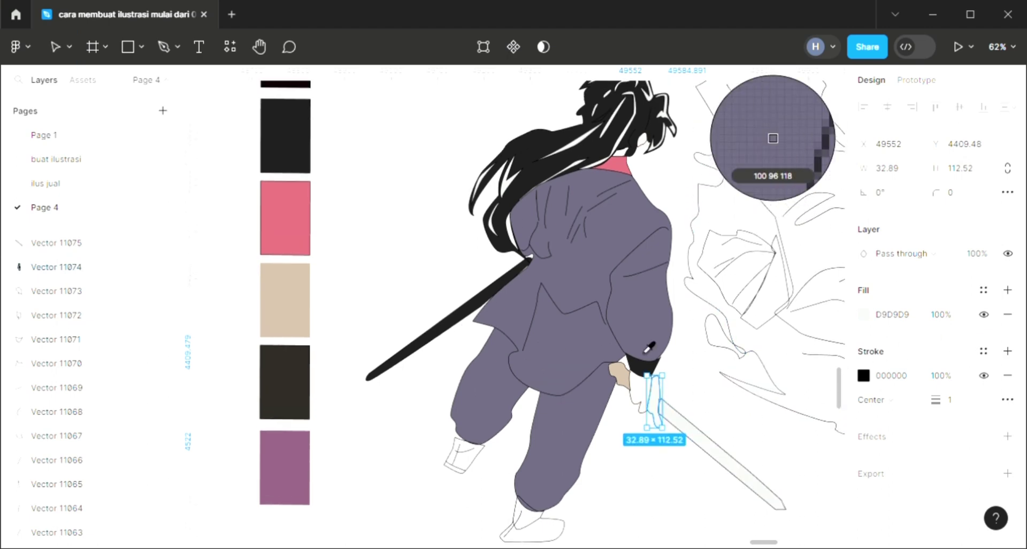
left_click(620, 375)
key("Escape")
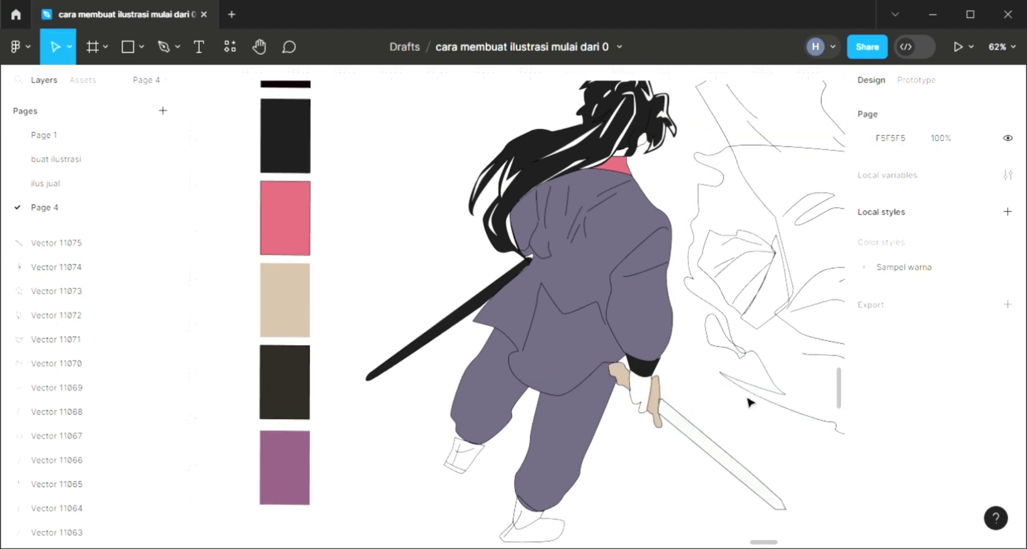
- Stretch the upper edge of the raised foot's shape (Vector 11132) up beneath the trouser leg, making it 90 high
scroll(469, 472, "down", 1)
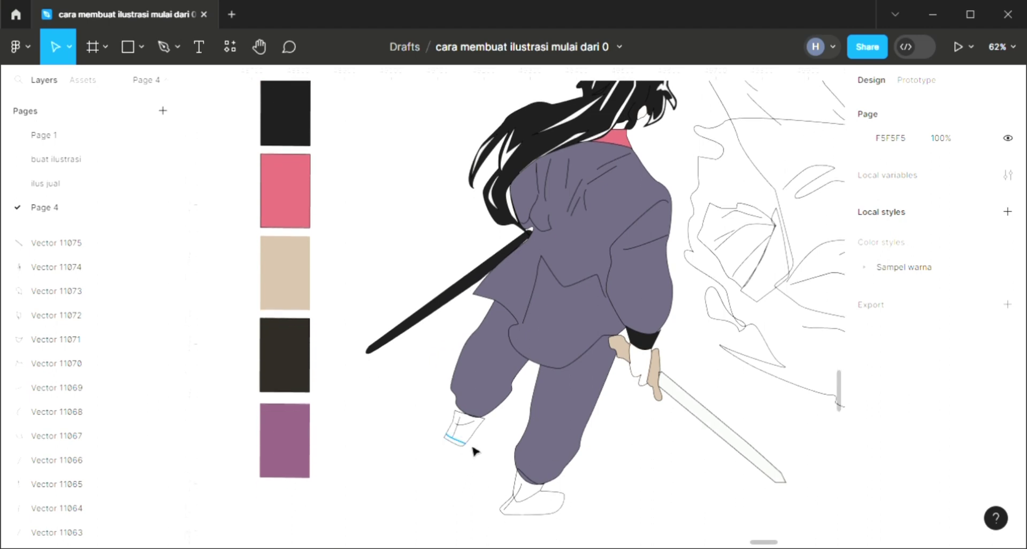
left_click(474, 451)
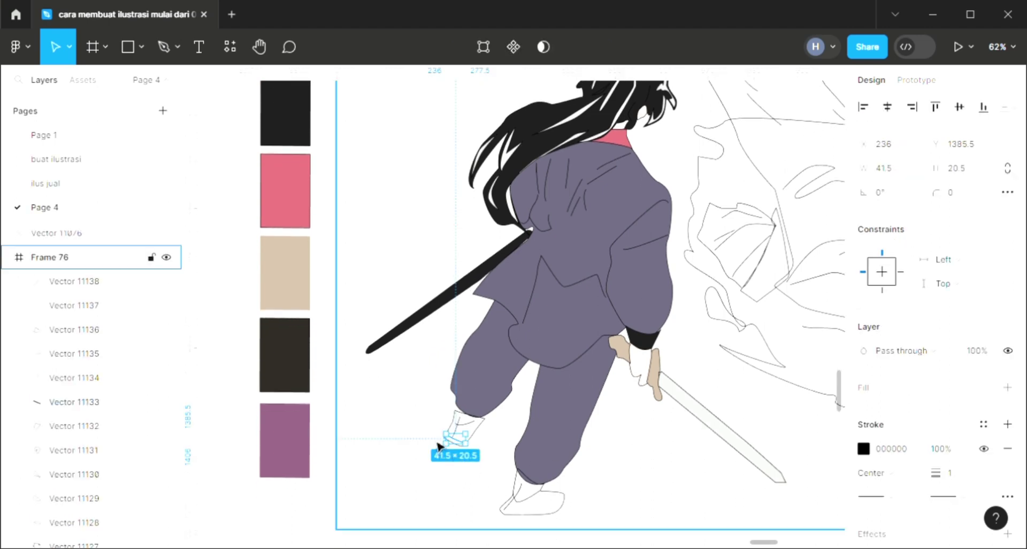
scroll(436, 448, "up", 3)
left_click(530, 422)
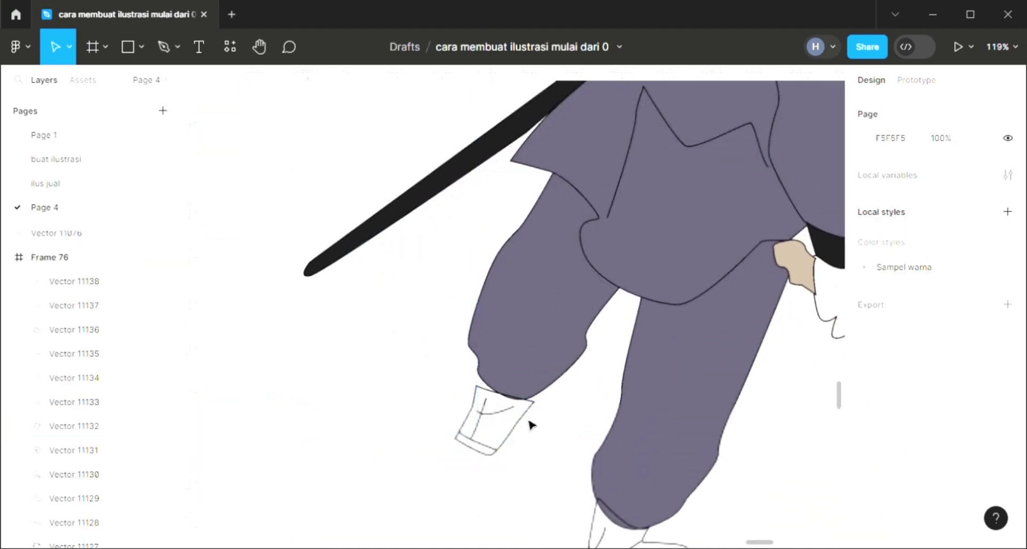
left_click(483, 399)
mouse_move(502, 387)
left_mouse_down()
mouse_move(503, 375)
mouse_move(504, 384)
left_mouse_up()
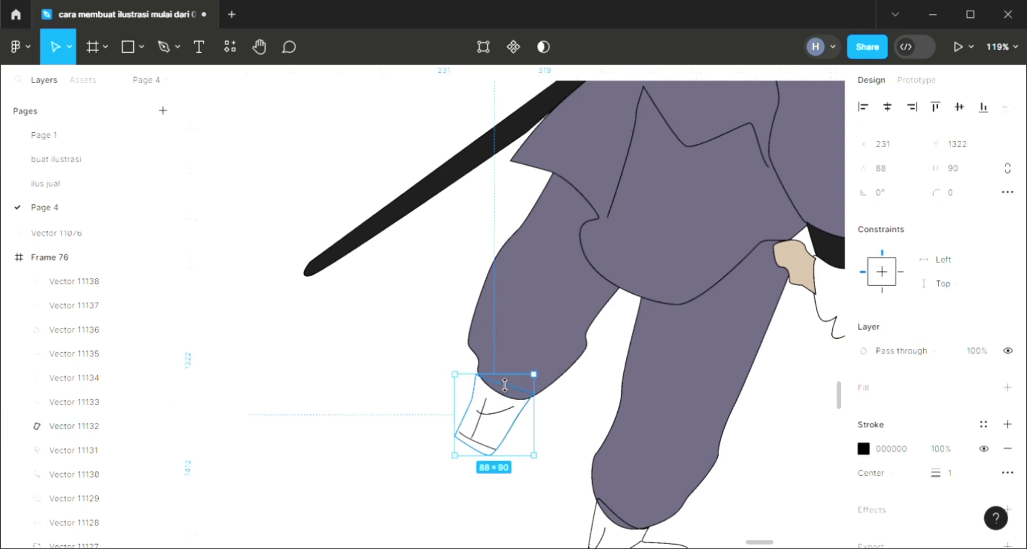
- Add a fill to the raised foot's shape (Vector 11132) and colour it near-black 1B1B1B, sampled from the wrist cuff
scroll(574, 437, "down", 2)
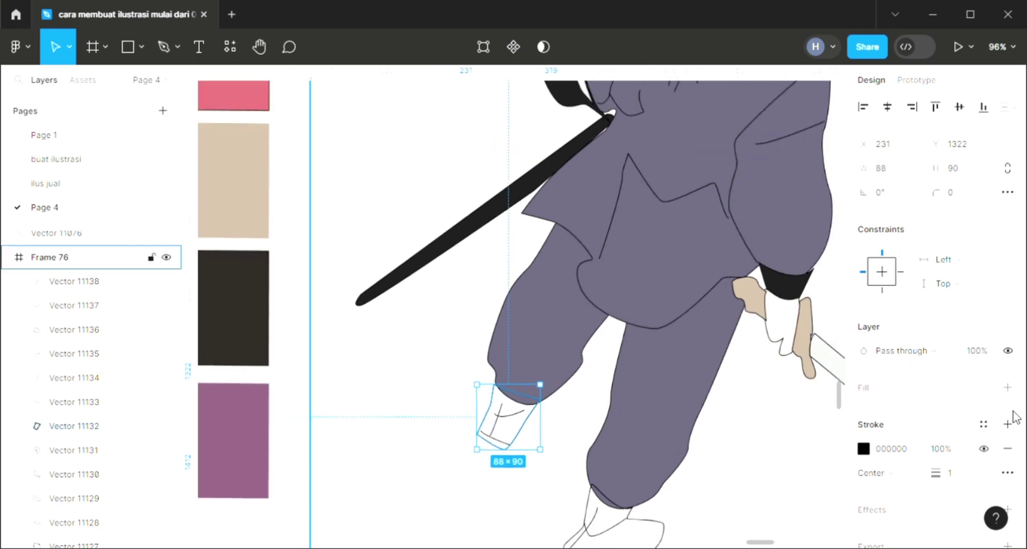
left_click(1007, 387)
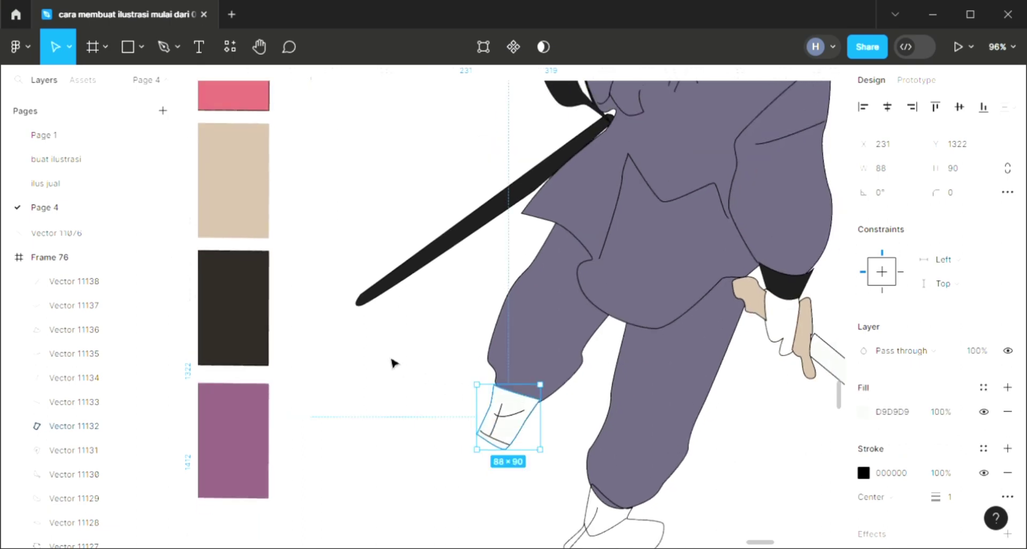
key("i")
scroll(268, 339, "up", 1)
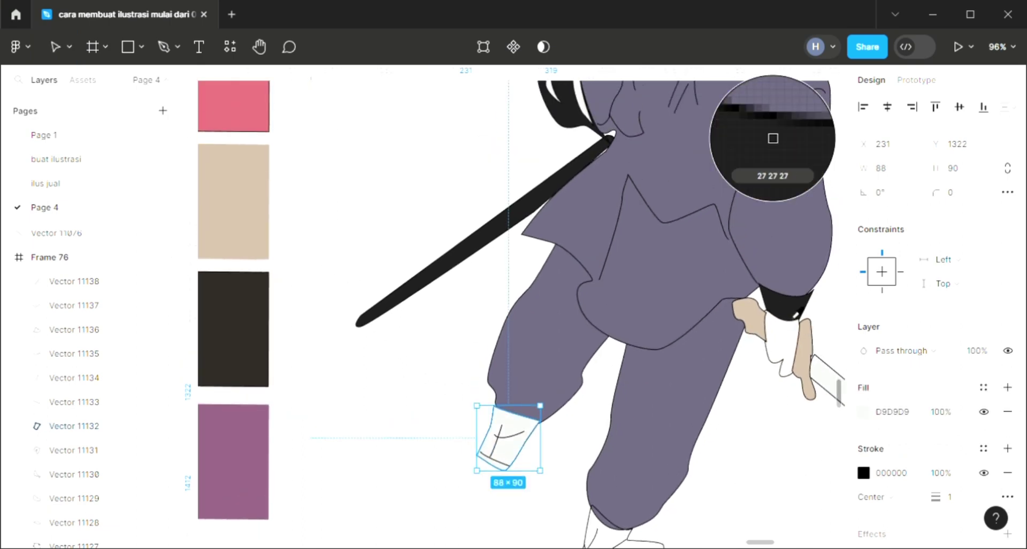
left_click(773, 138)
scroll(770, 339, "down", 3)
scroll(677, 291, "up", 5)
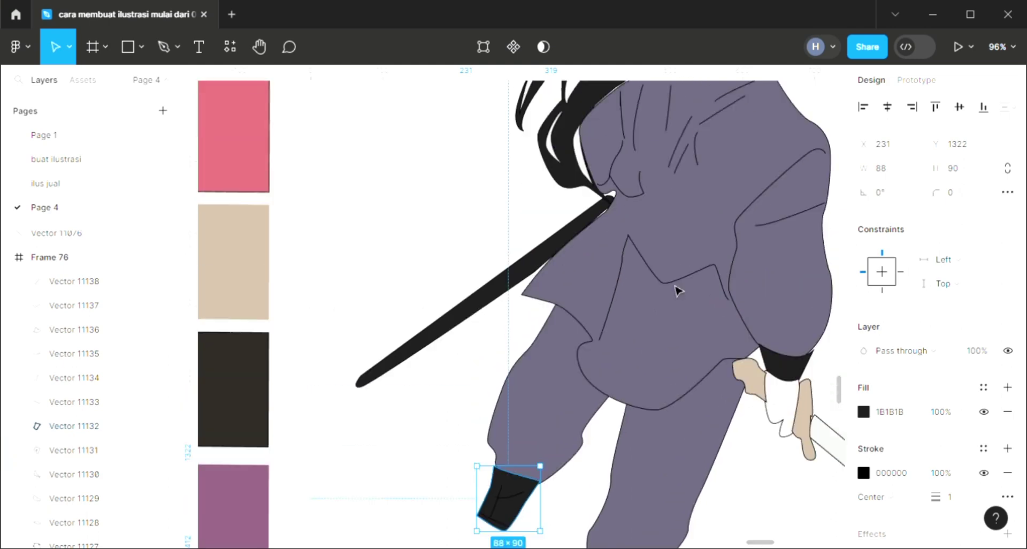
scroll(676, 291, "up", 4)
key("i")
scroll(711, 298, "down", 3)
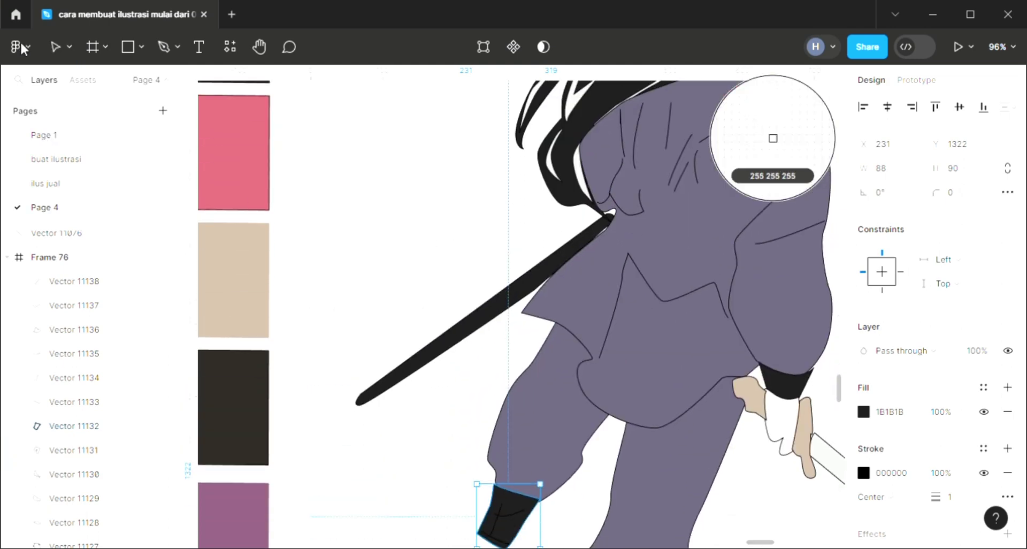
left_click(53, 48)
- Add a fill to the standing foot's shoe shape (Vector 11136) and colour it with the near-black sampled from the other foot
scroll(626, 358, "down", 7)
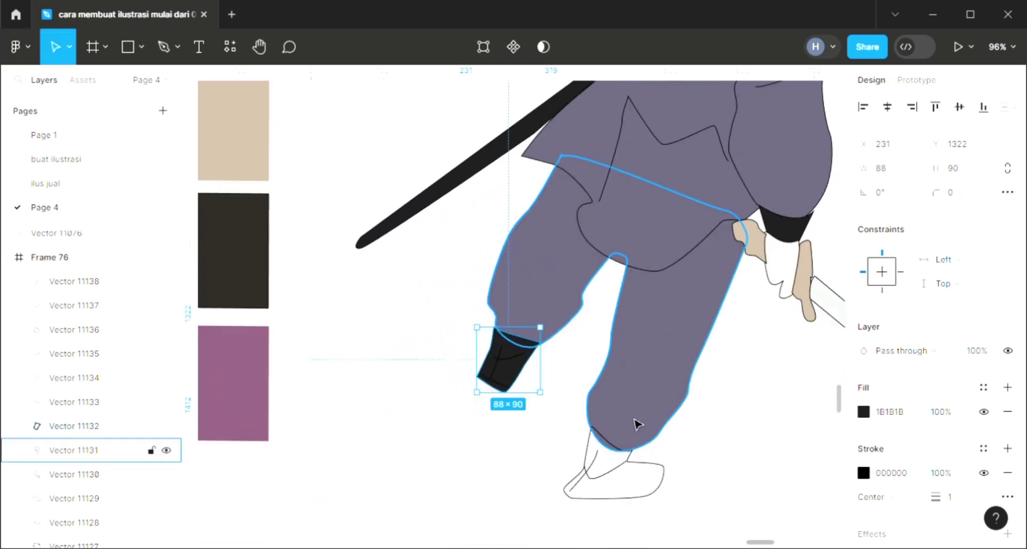
left_click(654, 470)
left_click(665, 475)
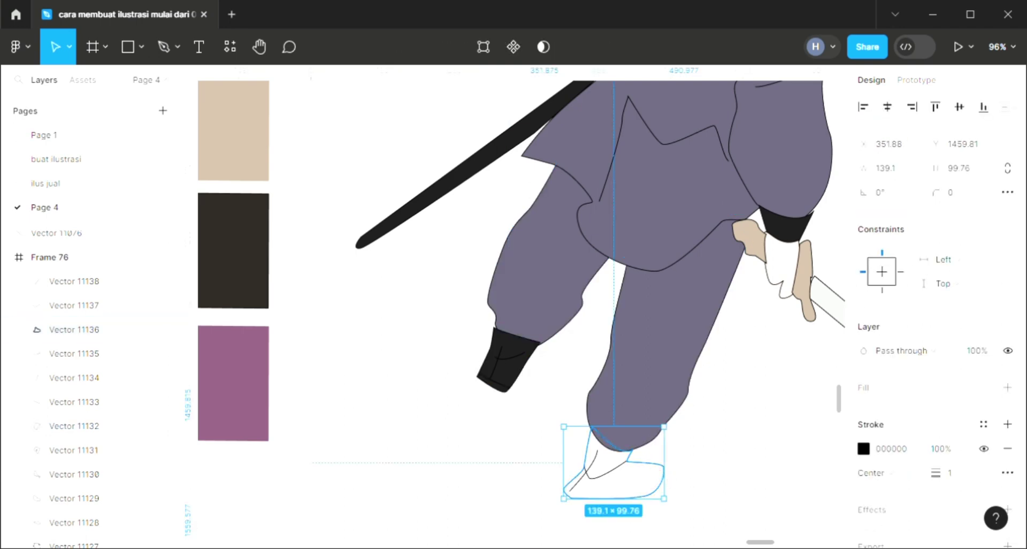
left_click(1008, 387)
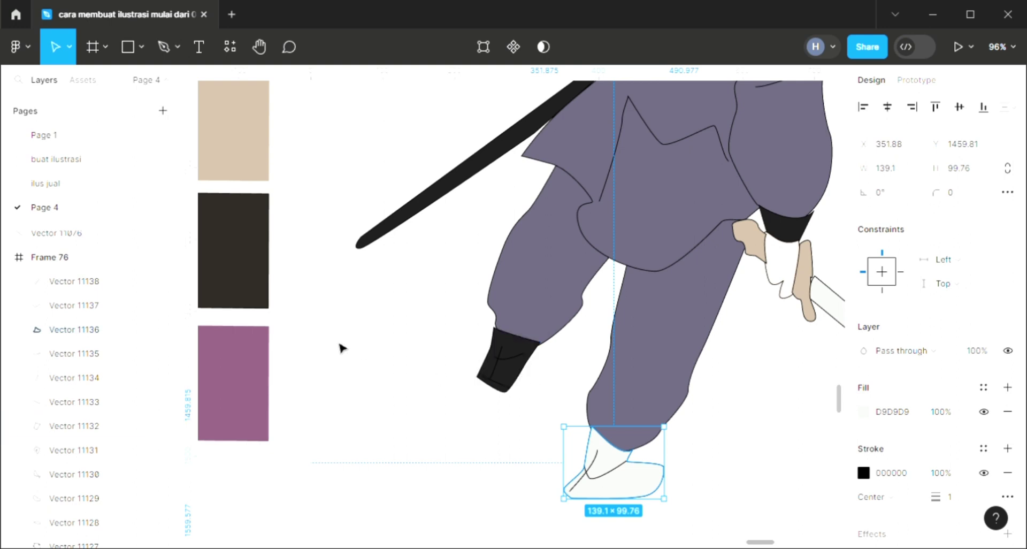
key("i")
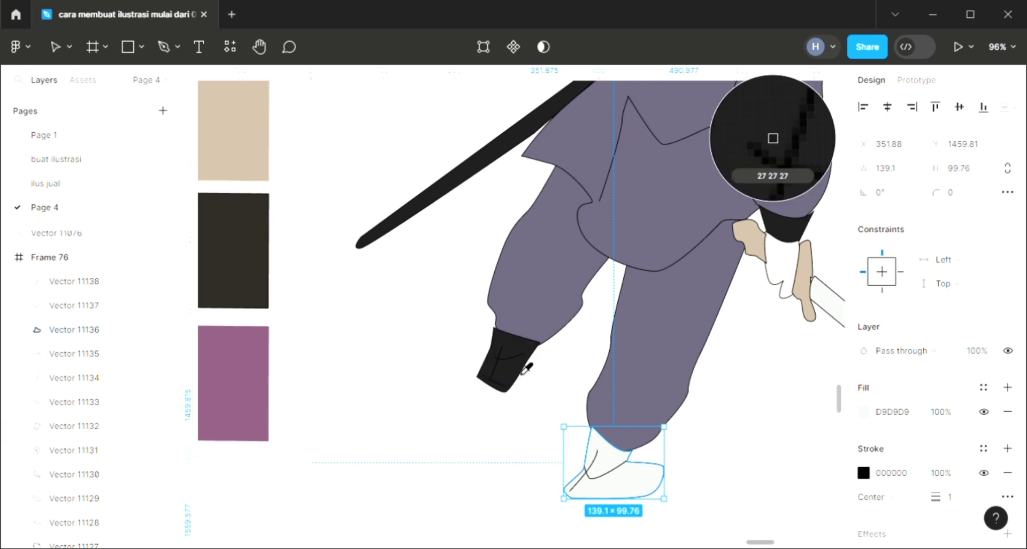
left_click(509, 367)
left_click(676, 441)
- Examine the coloured swordsman figure and the uncoloured line art beside and above it
scroll(733, 444, "down", 5)
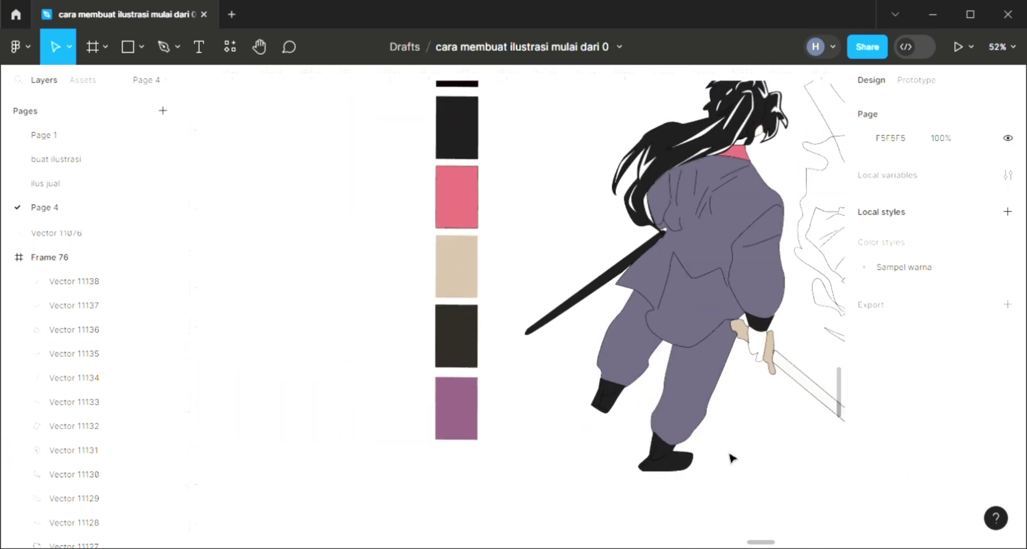
scroll(733, 458, "up", 1)
scroll(640, 440, "up", 1)
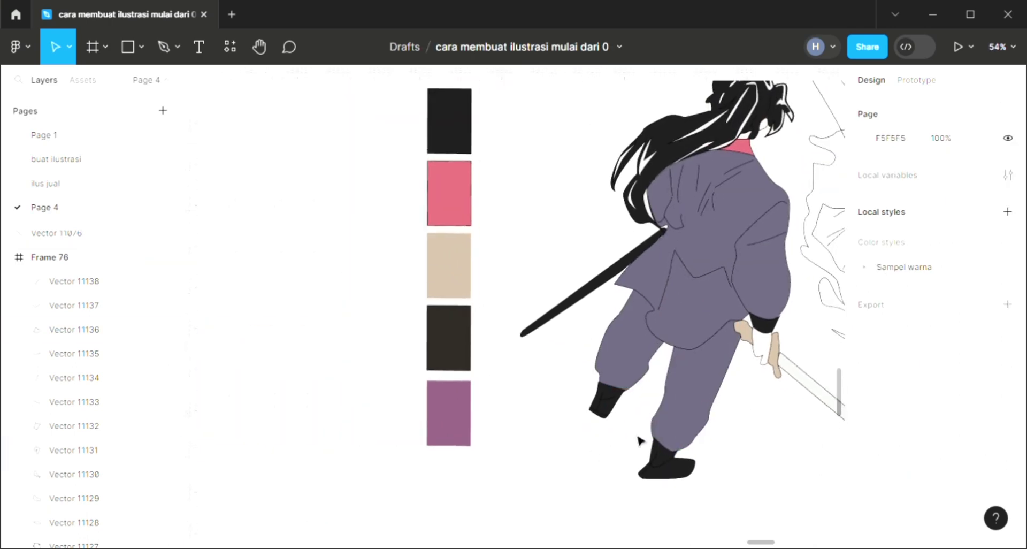
scroll(640, 440, "up", 1)
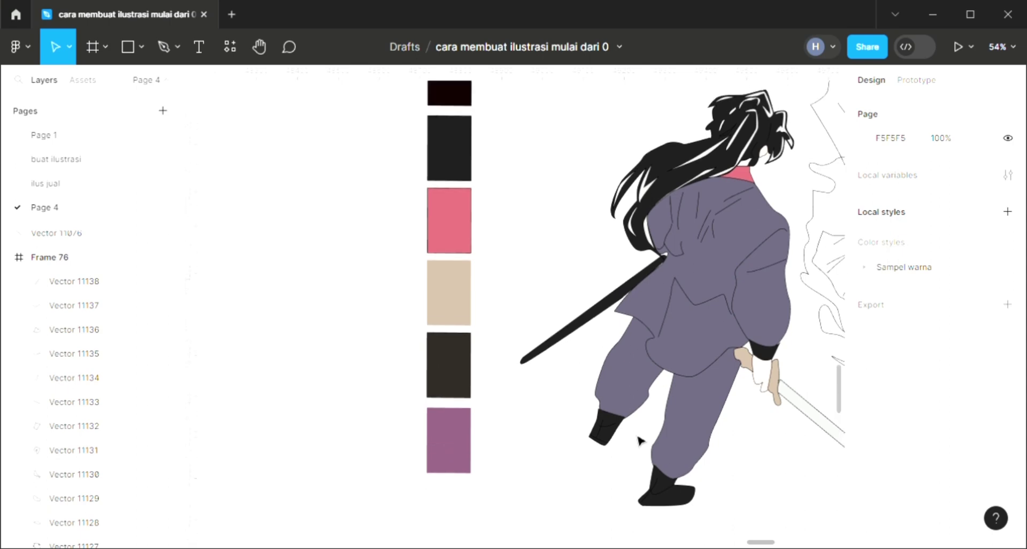
scroll(640, 441, "down", 5)
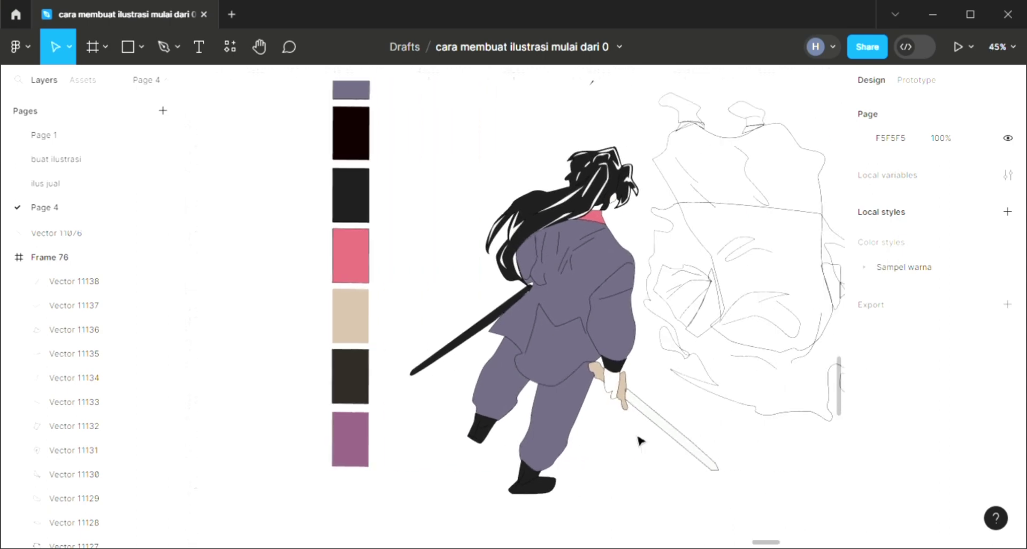
scroll(640, 440, "right", 2)
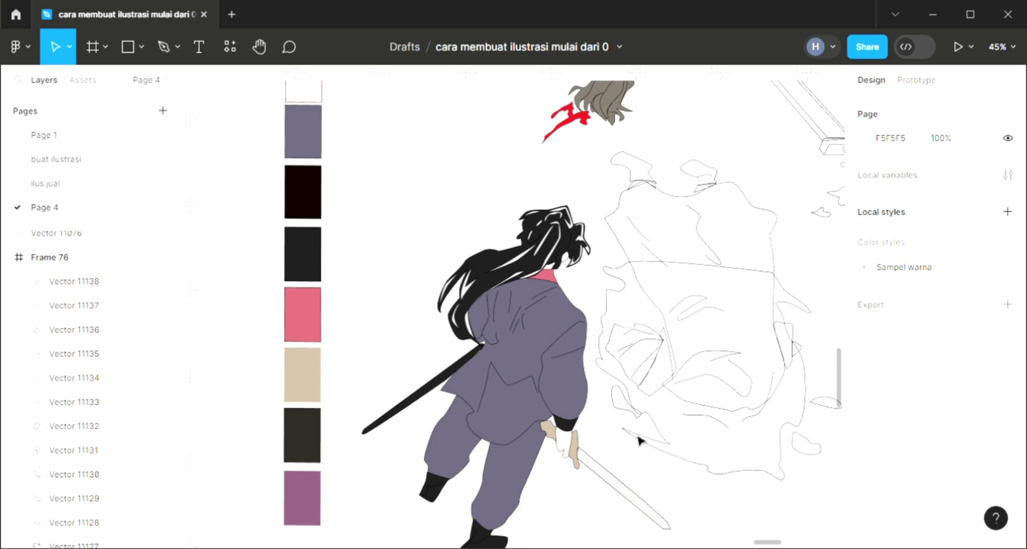
scroll(651, 421, "up", 1)
scroll(669, 427, "right", 4)
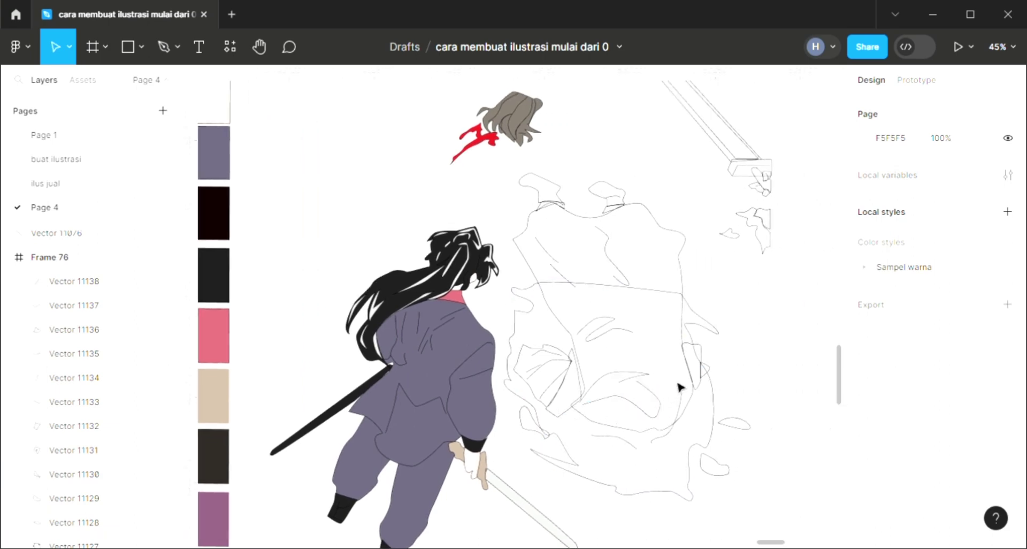
scroll(612, 194, "up", 1)
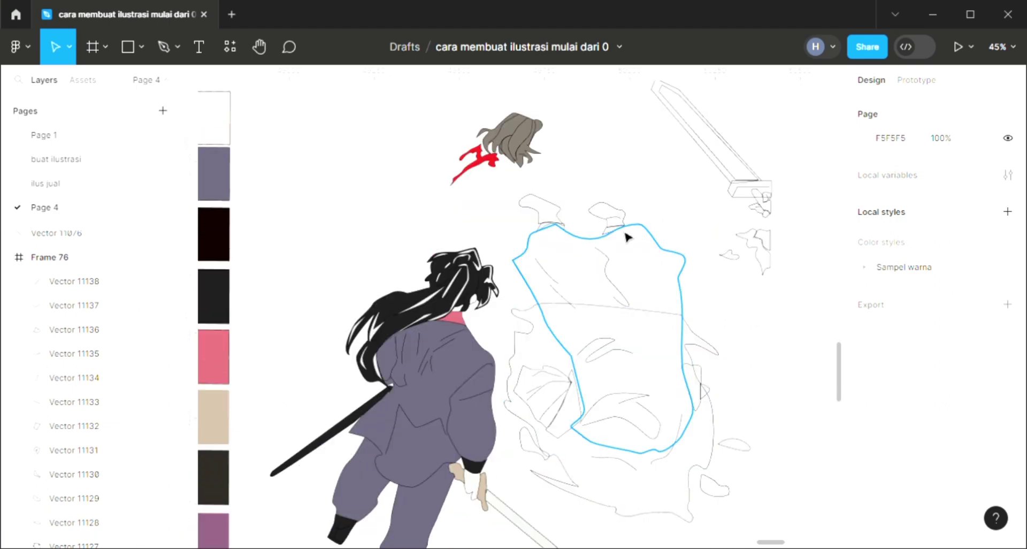
- Add a fill to the inner blade shape of the upper sword (Vector 11101) and colour it with the sampled near-black 1B1B1B
left_click(734, 175)
left_click(1007, 388)
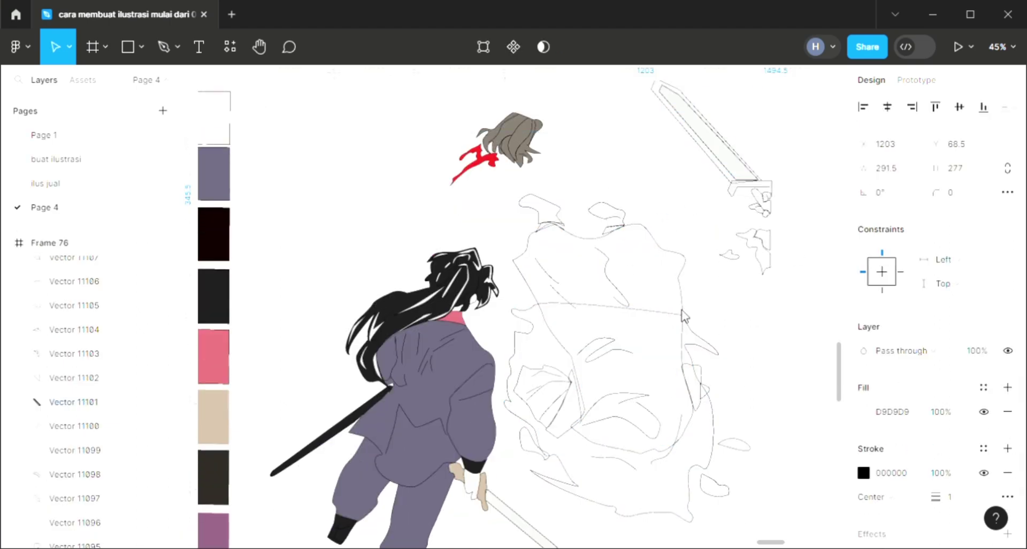
scroll(671, 184, "up", 2)
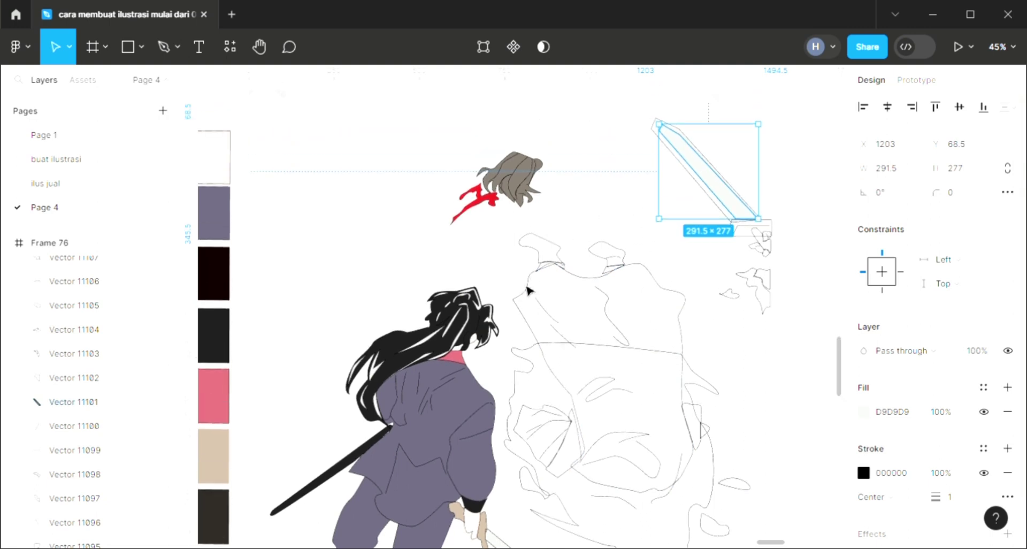
key("i")
left_click(410, 355)
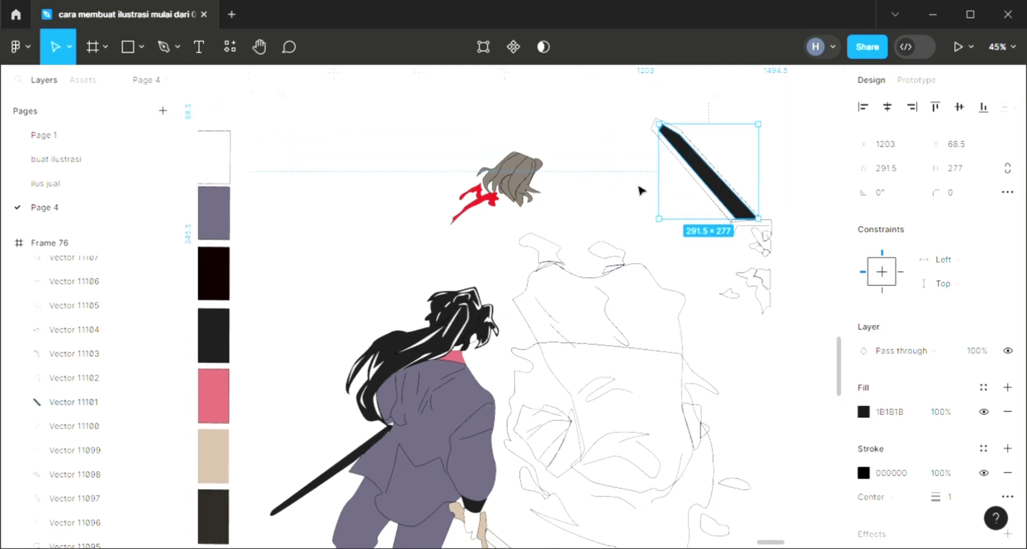
- Add a fill to the outer blade outline of the upper sword (Vector 11092) and colour it white FFFFFF, sampled from the background
left_click(658, 134)
left_click(658, 134)
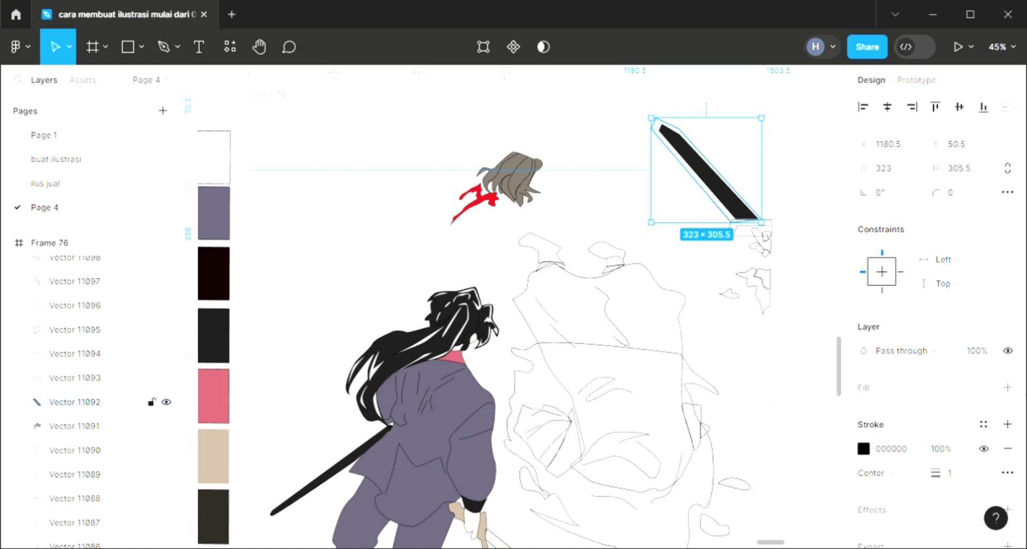
left_click(1008, 389)
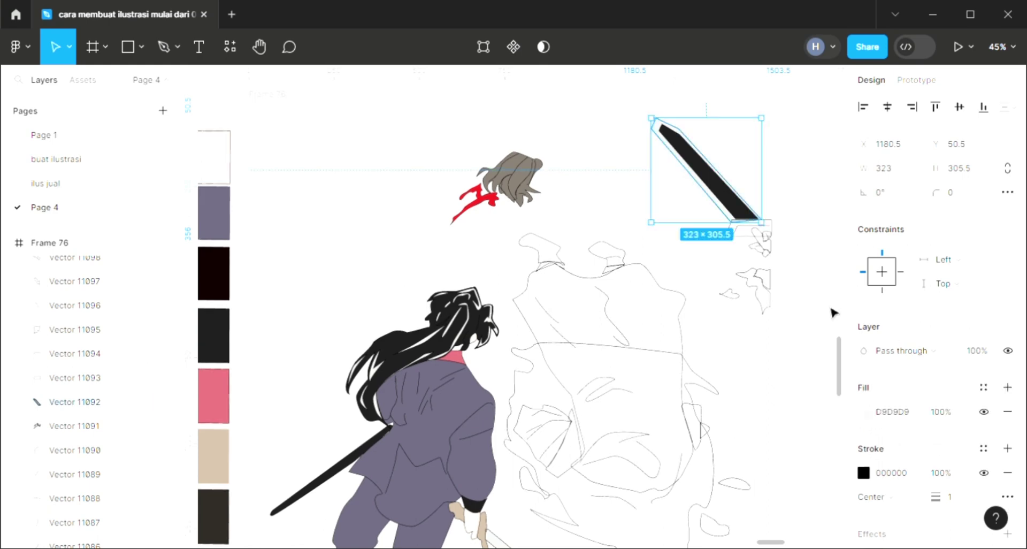
key("i")
left_click(625, 208)
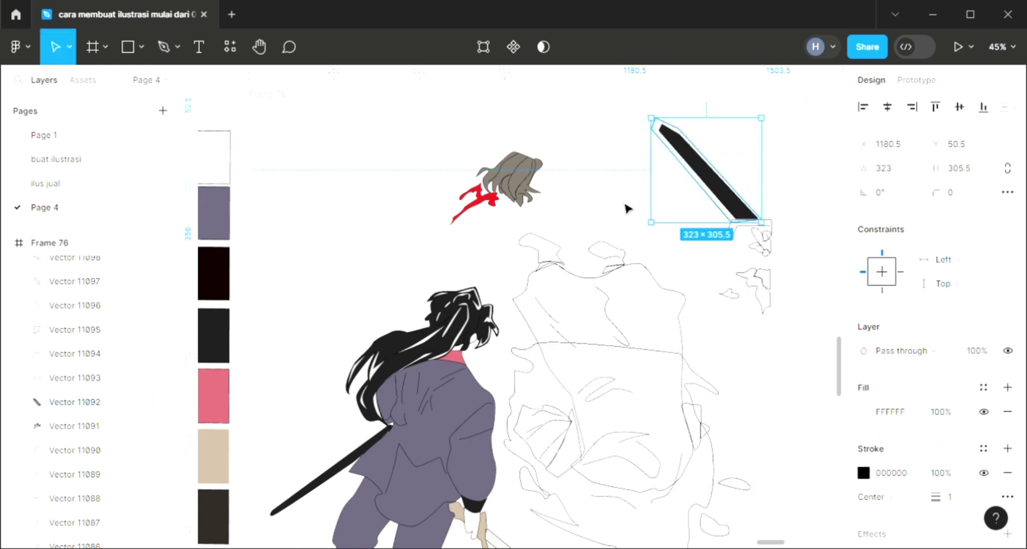
left_click(625, 207)
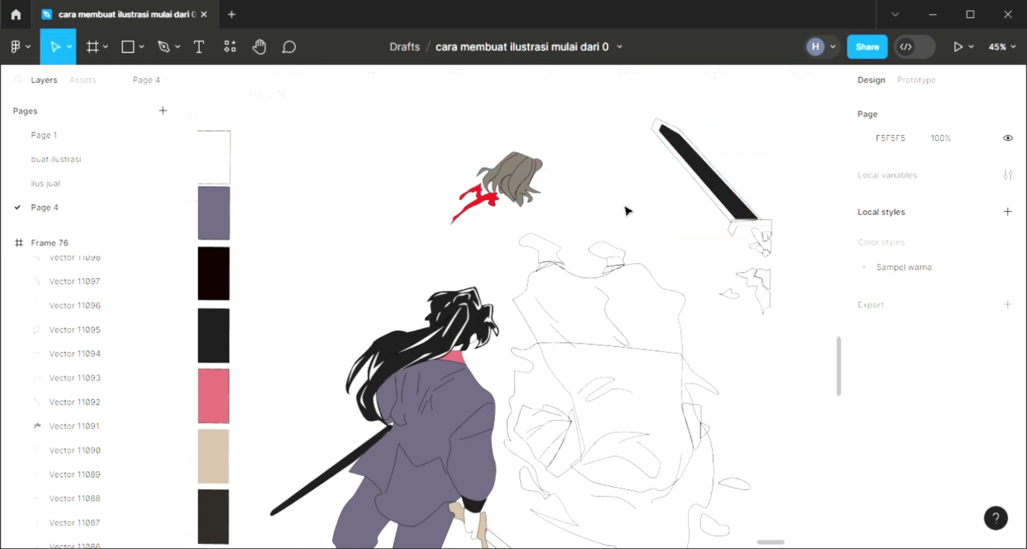
- Add a fill to the upper sword's guard shape (Vector 11093) and colour it with the sampled beige BEAC98
left_click(753, 243)
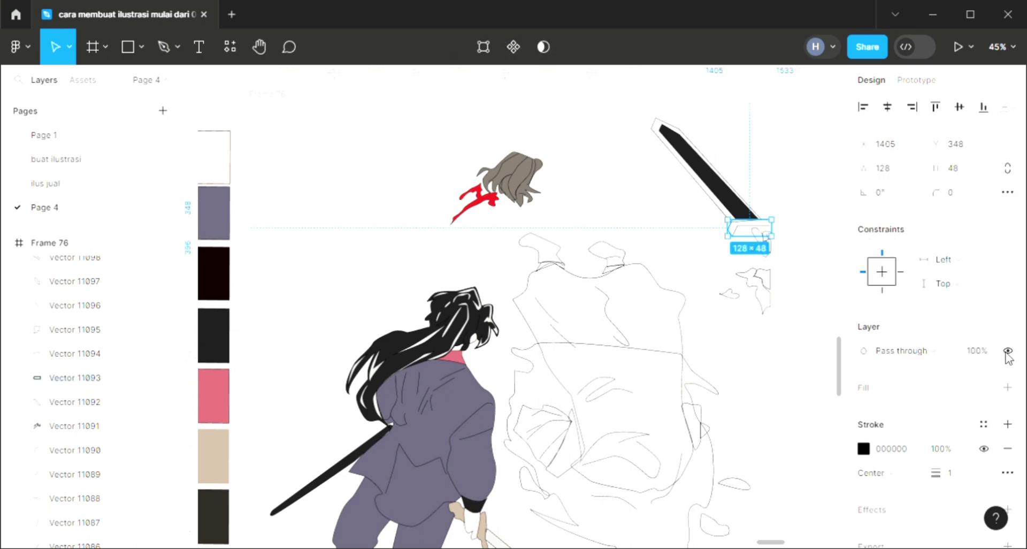
left_click(1009, 388)
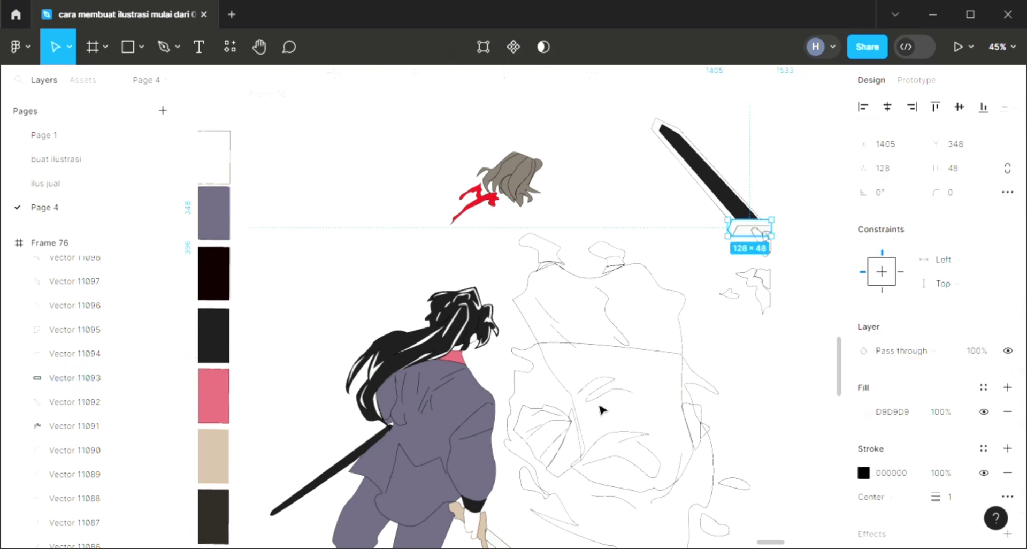
key("i")
left_click(460, 518)
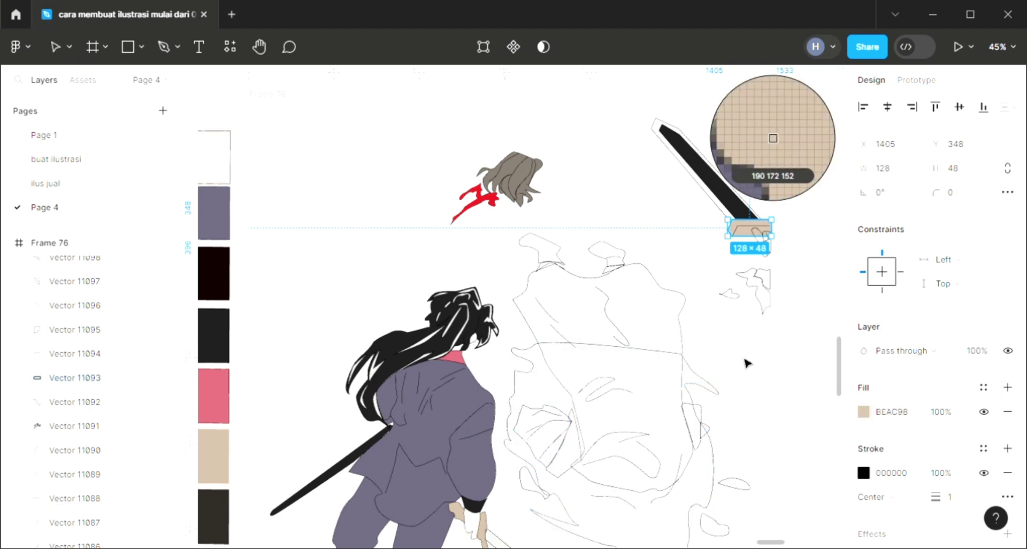
left_click(753, 357)
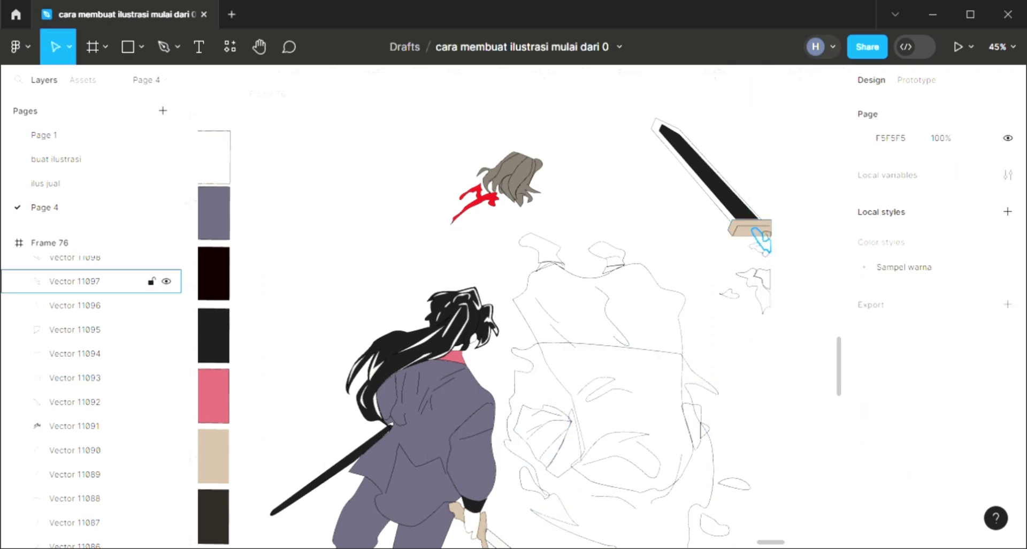
- Add a fill to the small shape below the upper sword's guard (Vector 11097) and colour it with the guard's sampled beige
left_click(761, 238)
left_click(1008, 386)
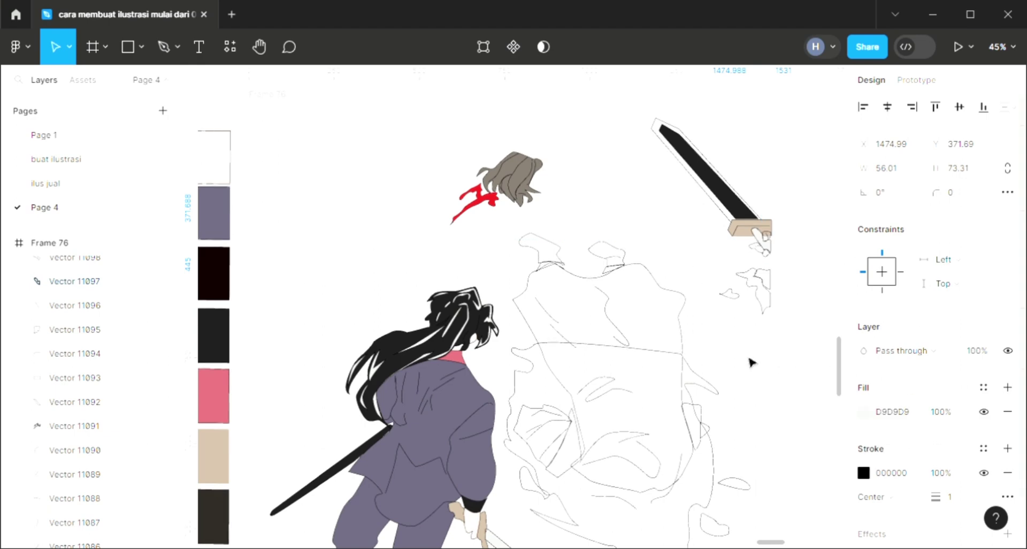
key("i")
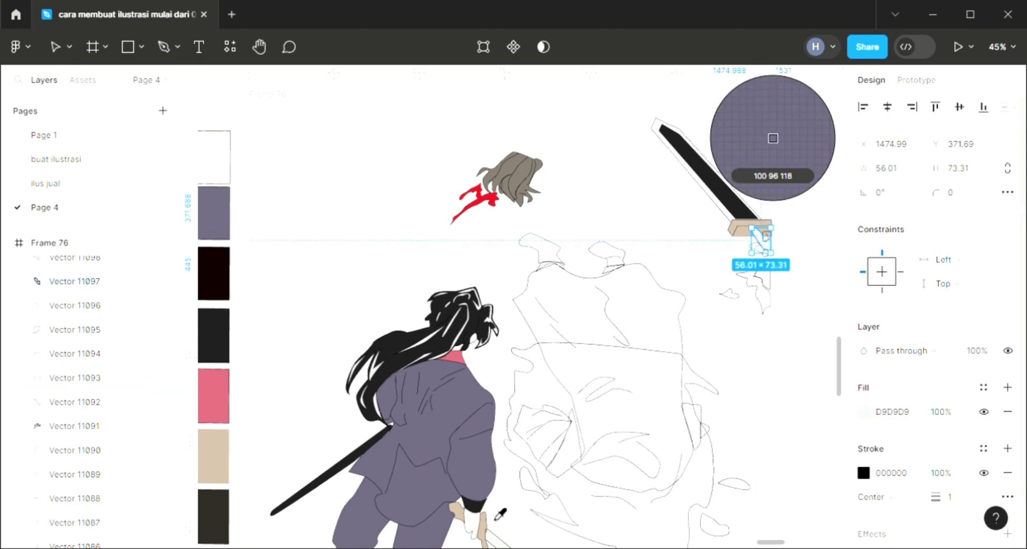
left_click(754, 227)
left_click(744, 349)
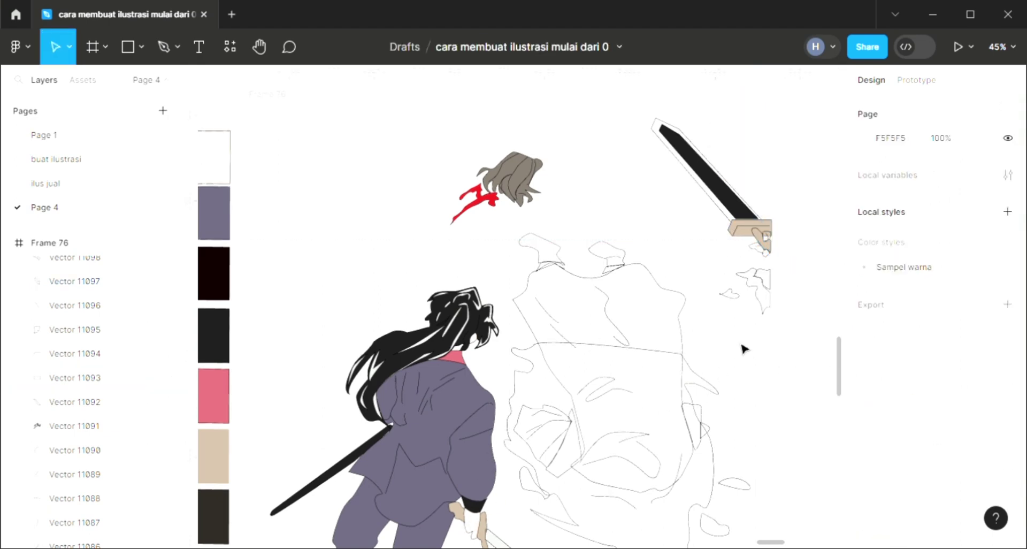
- Add a fill to the lower hand shape under the upper sword's guard (Vector 11098) and colour it with the sampled skin tone FCEBE2
left_click(770, 262)
left_click(1007, 387)
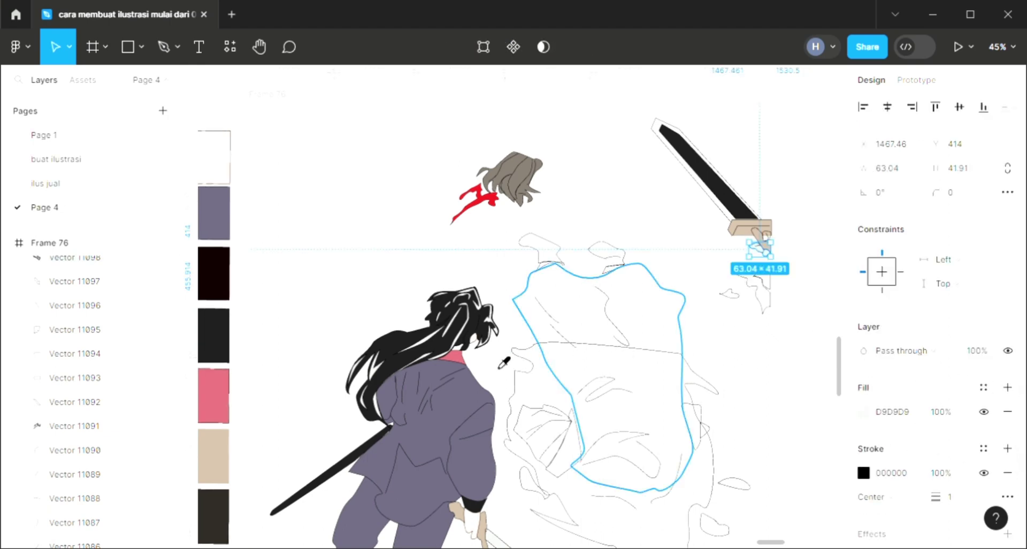
key("i")
left_click(773, 138)
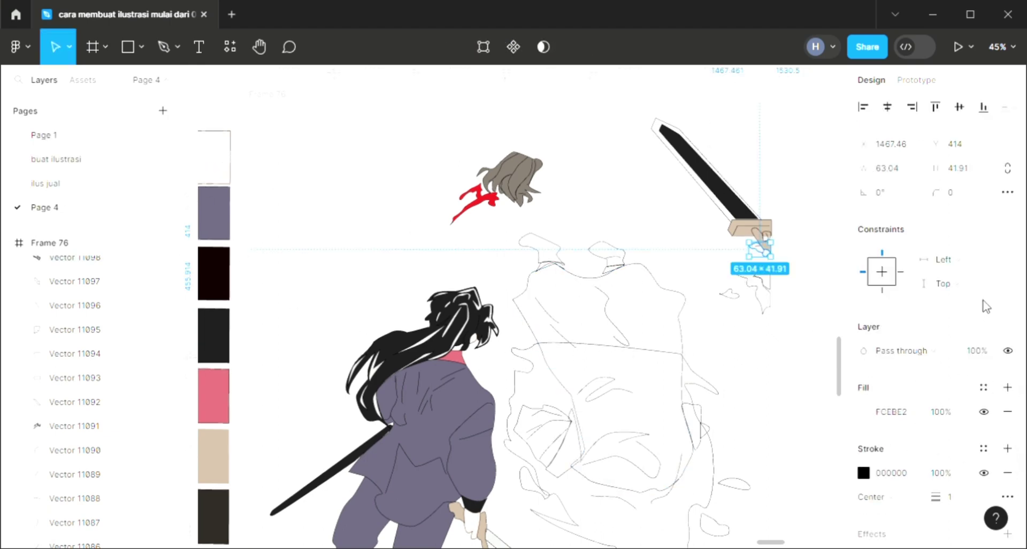
left_click(821, 293)
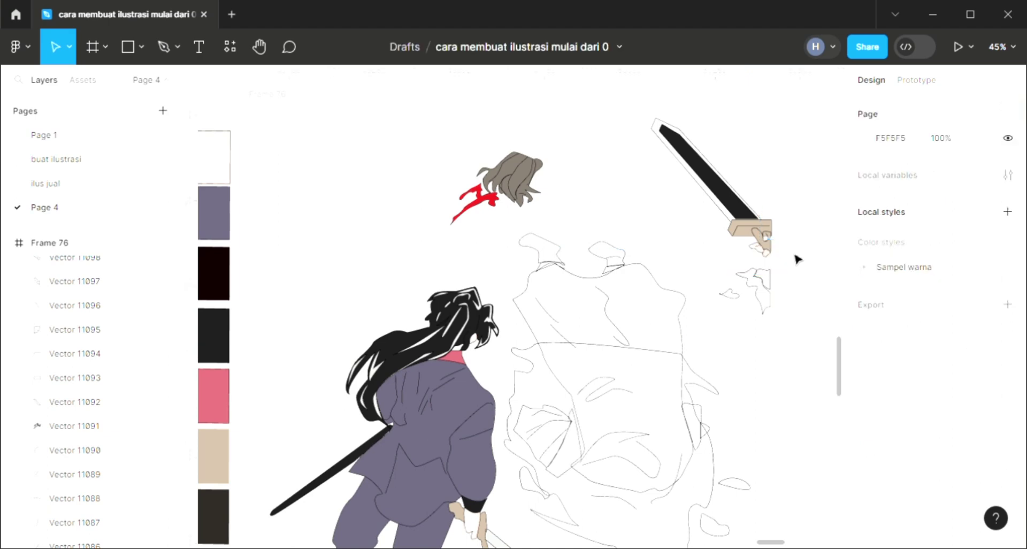
- Add a fill to the small finger shape beside the sword grip (Vector 11095) and colour it from the lightest palette swatch
left_click(766, 235)
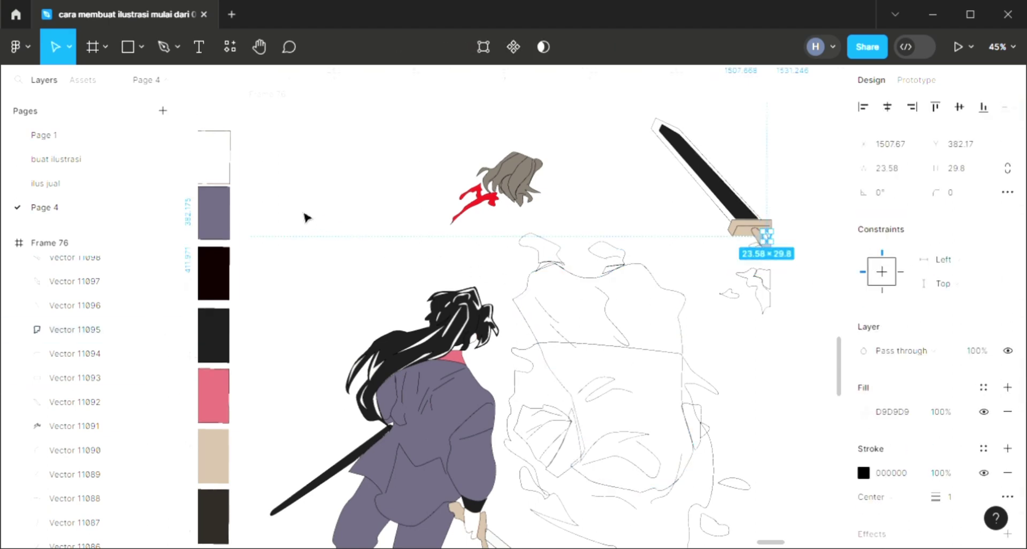
key("i")
left_click(223, 174)
key("Escape")
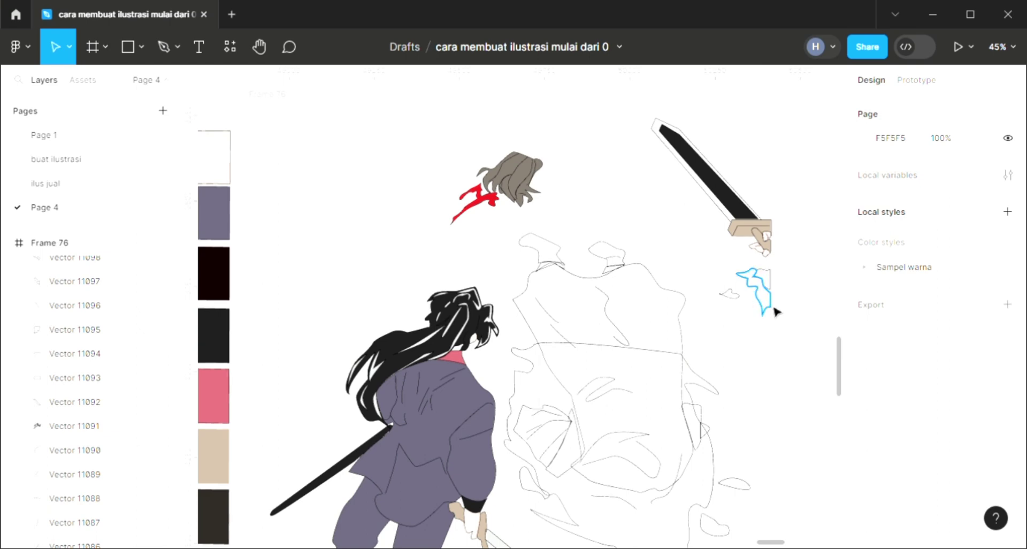
- Add a fill to the splatter shape below the upper sword hand (Vector 11103) and colour it with the sampled red FF1E1E
left_click(775, 312)
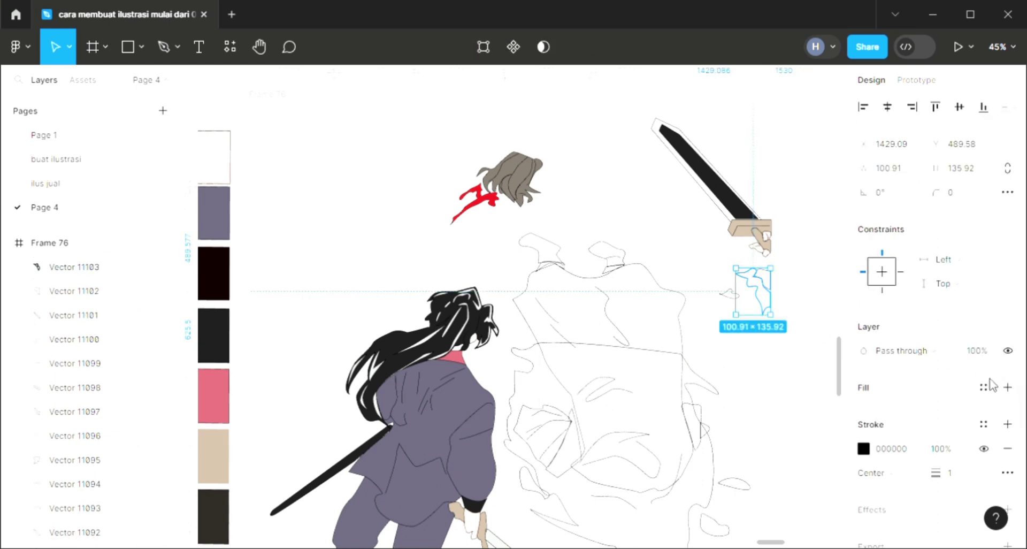
left_click(1008, 387)
key("i")
left_click(482, 206)
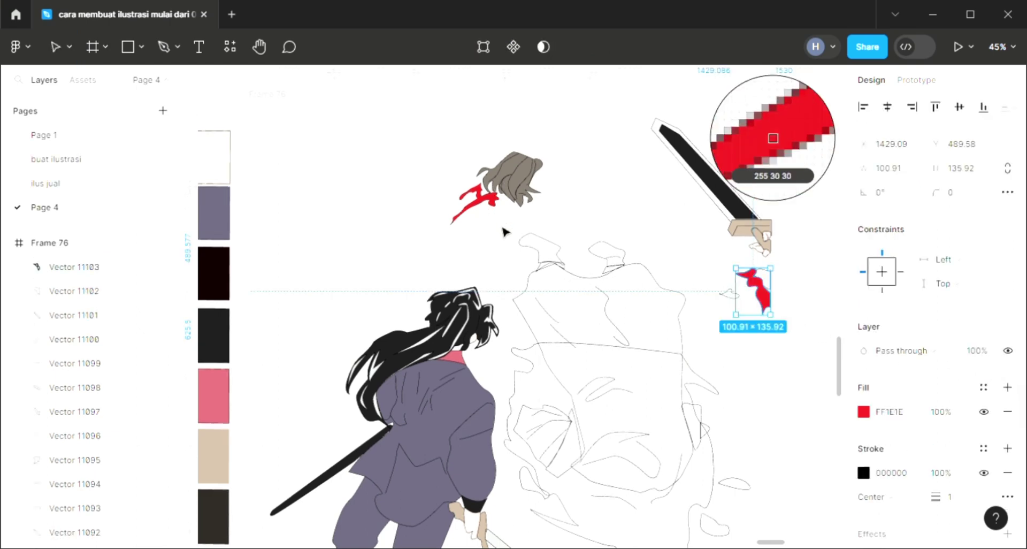
key("Escape")
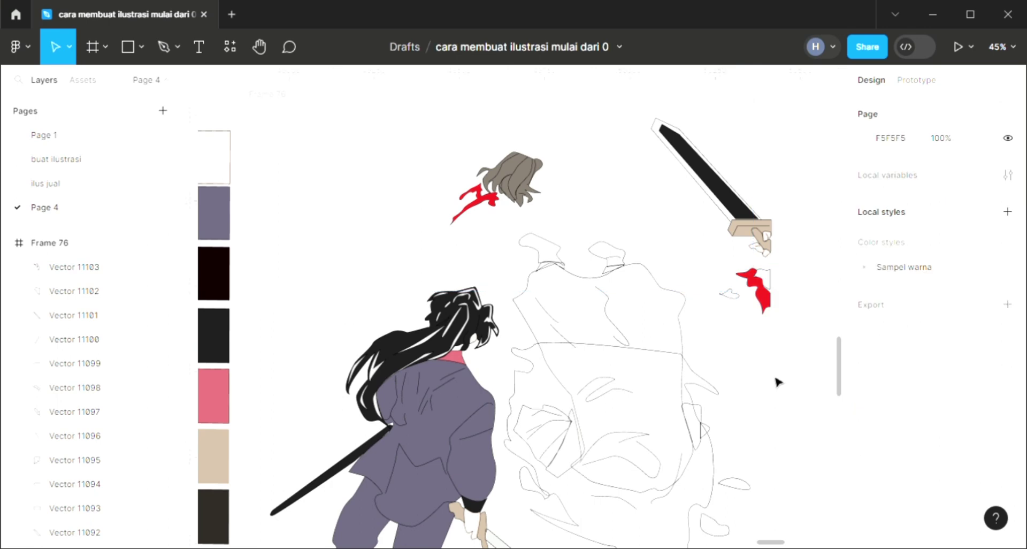
- Add a fill to the shape behind the red splatter (Vector 11102) and colour it from the lightest palette swatch
left_click(760, 278)
left_click(1008, 387)
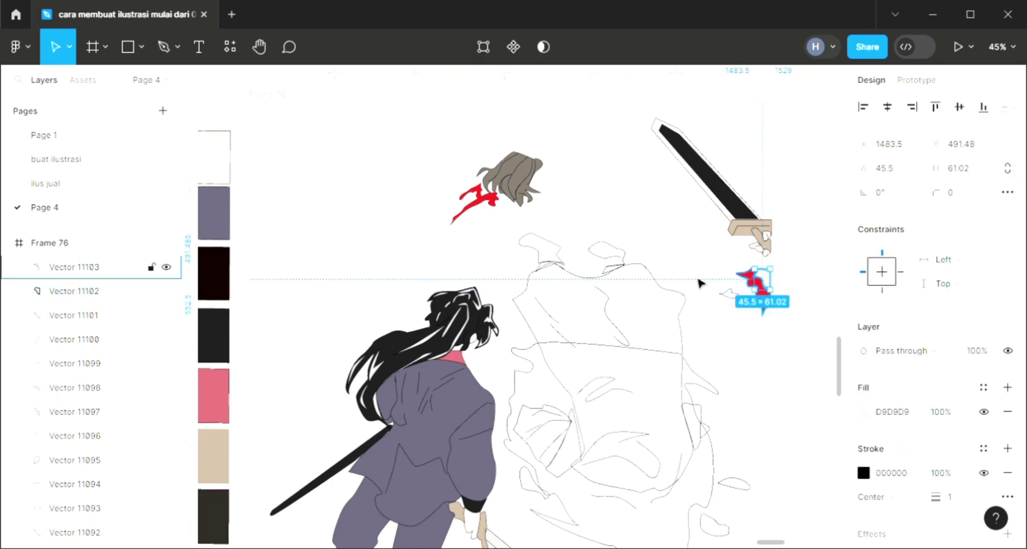
key("i")
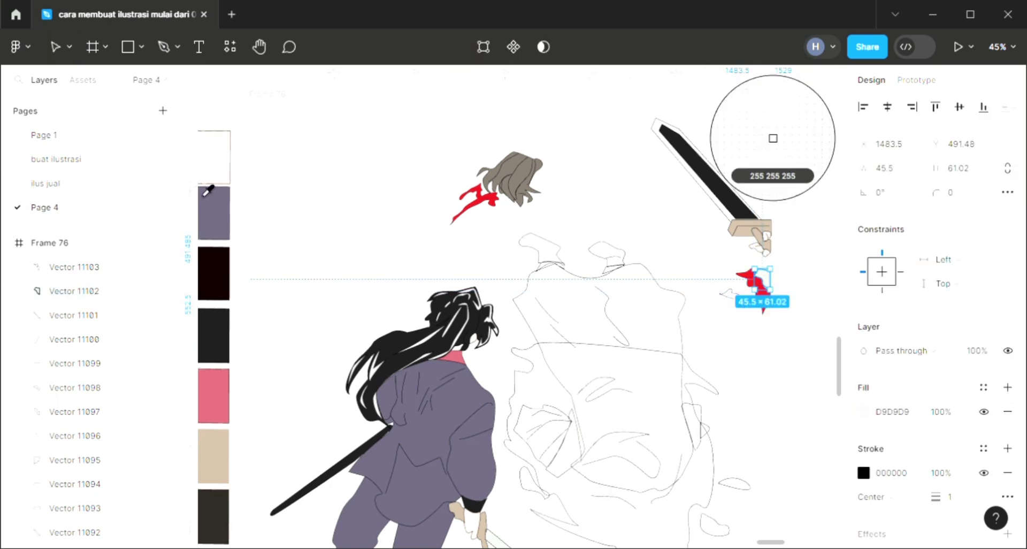
left_click(207, 180)
- Add a fill to the small detached droplet (Vector 11104) and colour it with the red sampled from the neighbouring splatter
left_click(737, 304)
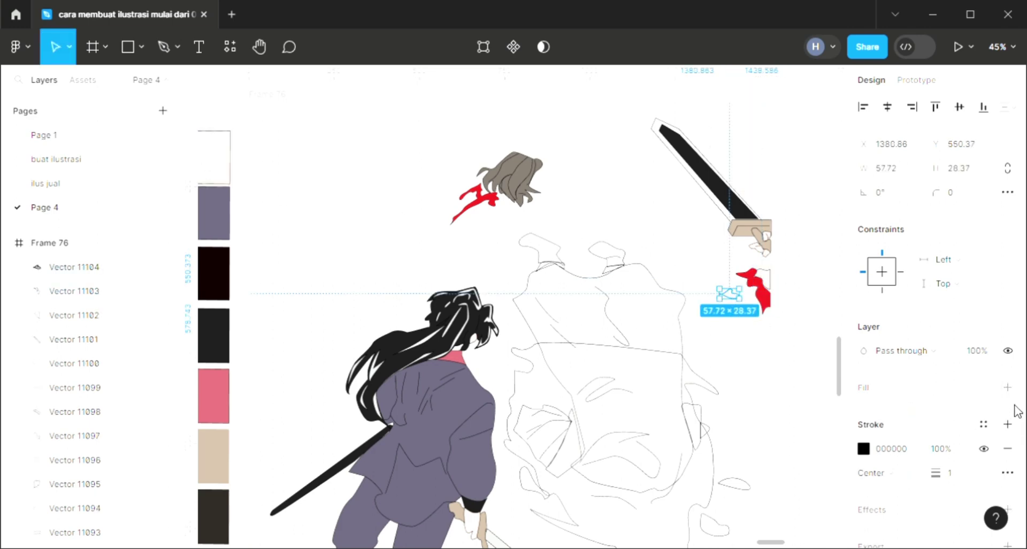
left_click(1008, 388)
key("i")
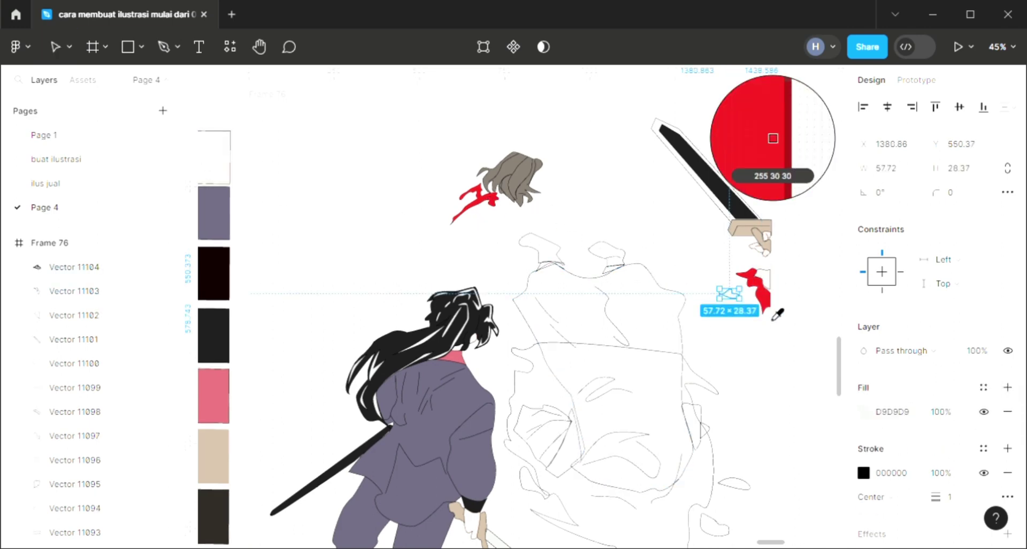
left_click(766, 296)
left_click(749, 398)
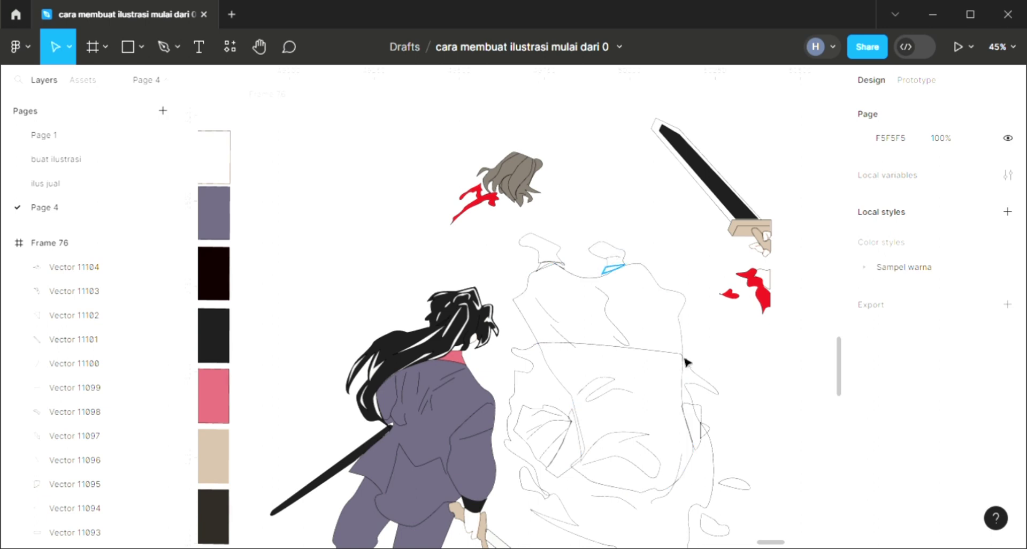
- Add a fill to the right foot shape above the large uncoloured body (Vector 11105) and colour it with the sampled near-black 1B1B1B
scroll(694, 372, "down", 1)
scroll(693, 371, "down", 3)
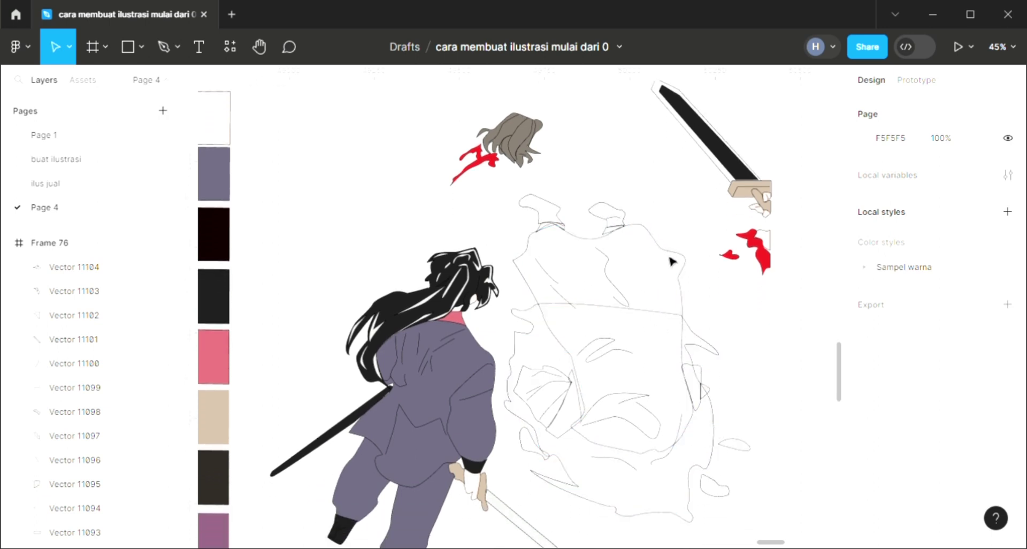
left_click(618, 214)
left_click(1008, 386)
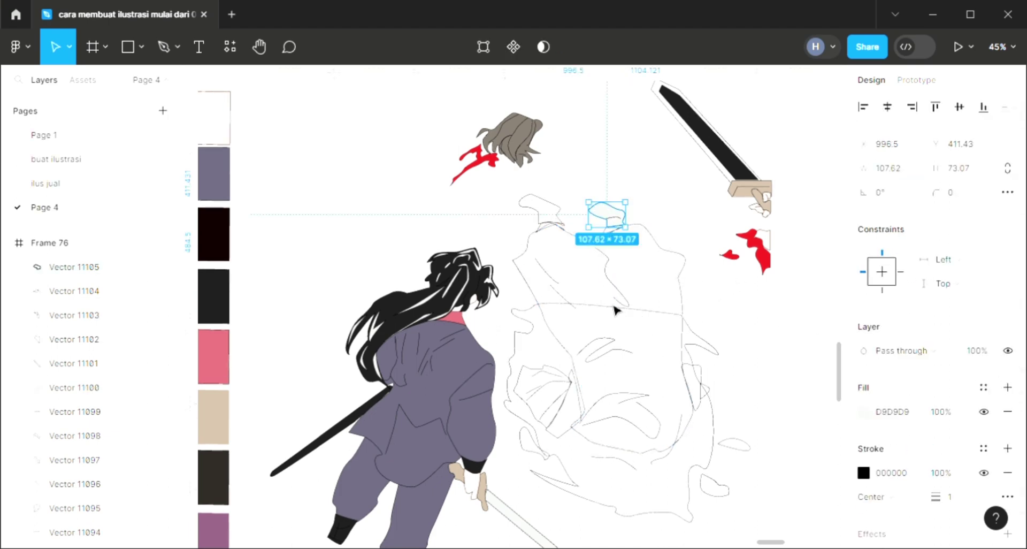
key("i")
left_click(723, 156)
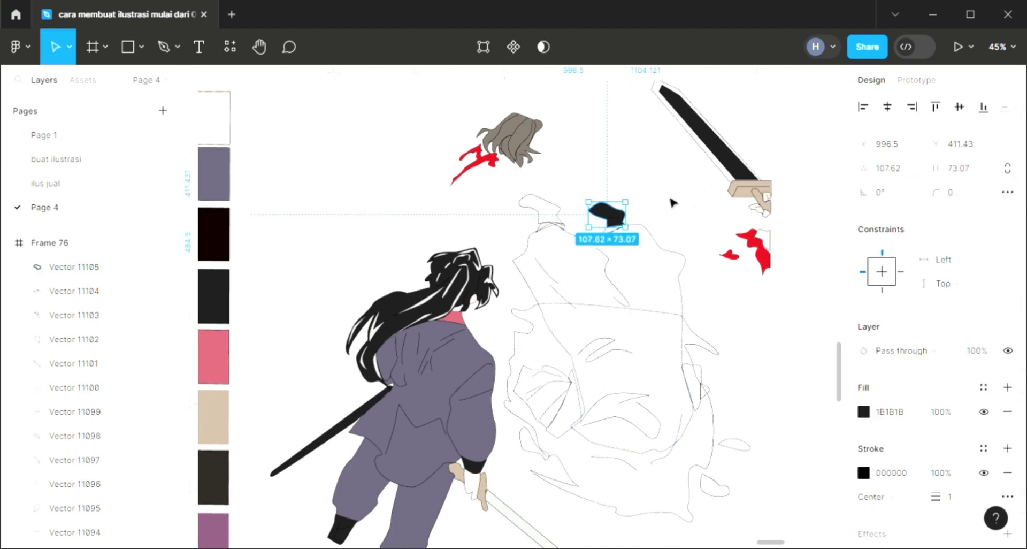
- Add a fill to the left foot outline above the uncoloured body (Vector 11107) and colour it with the sampled near-black 1B1B1B
left_click(547, 213)
left_click(544, 208)
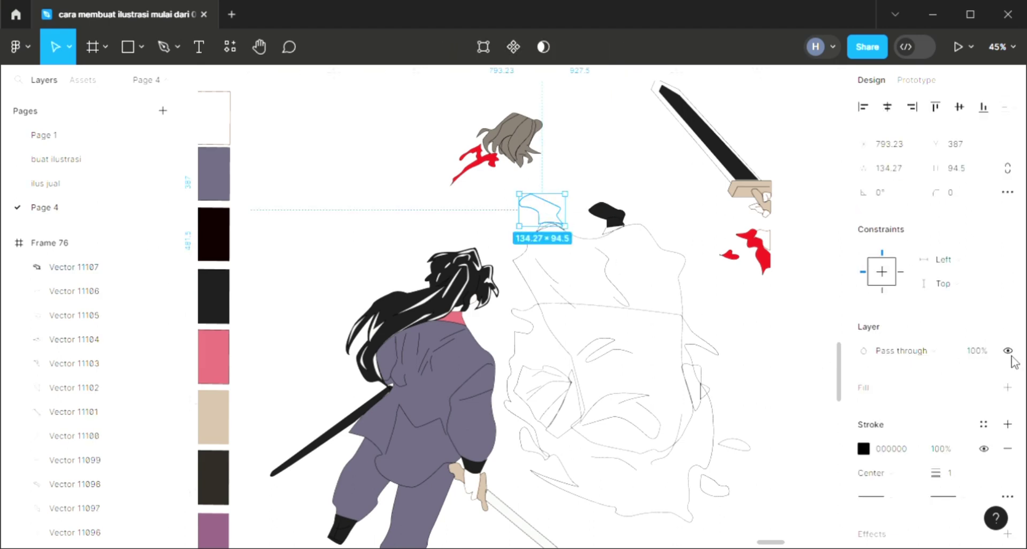
key("i")
left_click(719, 155)
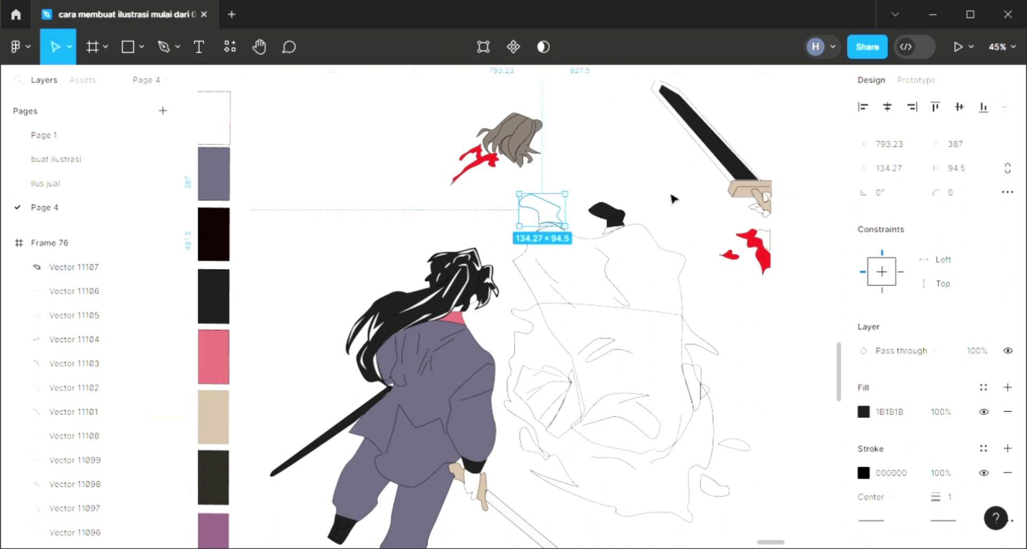
left_click(645, 285)
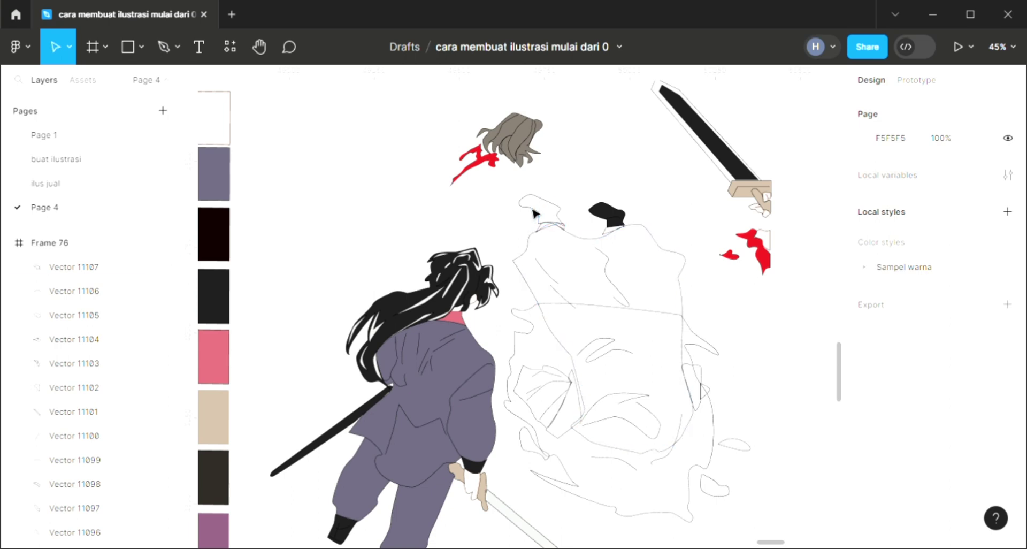
- Close the left foot's open outline (Vector 11107) by joining its loose end point to the other path end at the ankle
left_click(533, 212)
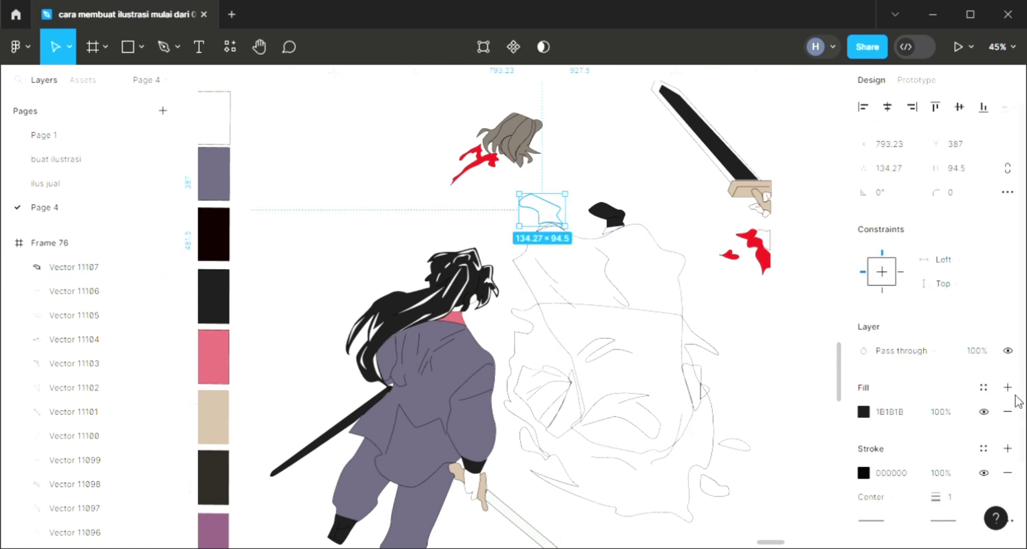
scroll(567, 224, "up", 5)
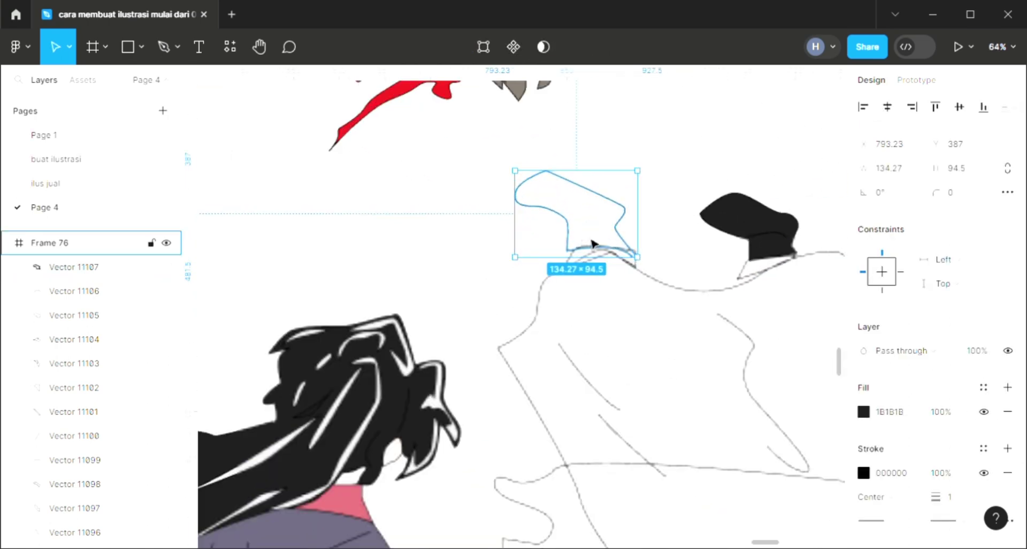
scroll(638, 255, "up", 10)
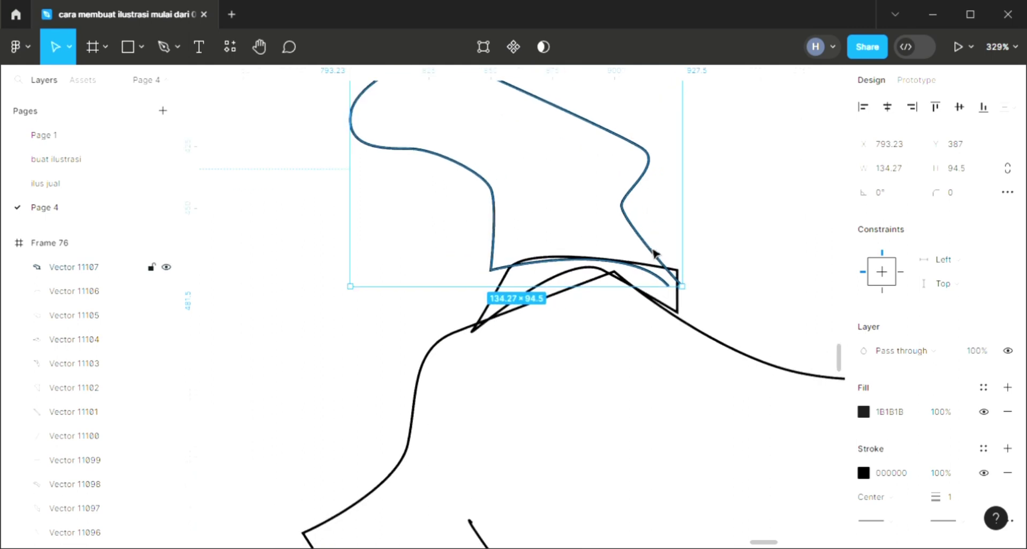
double_click(655, 255)
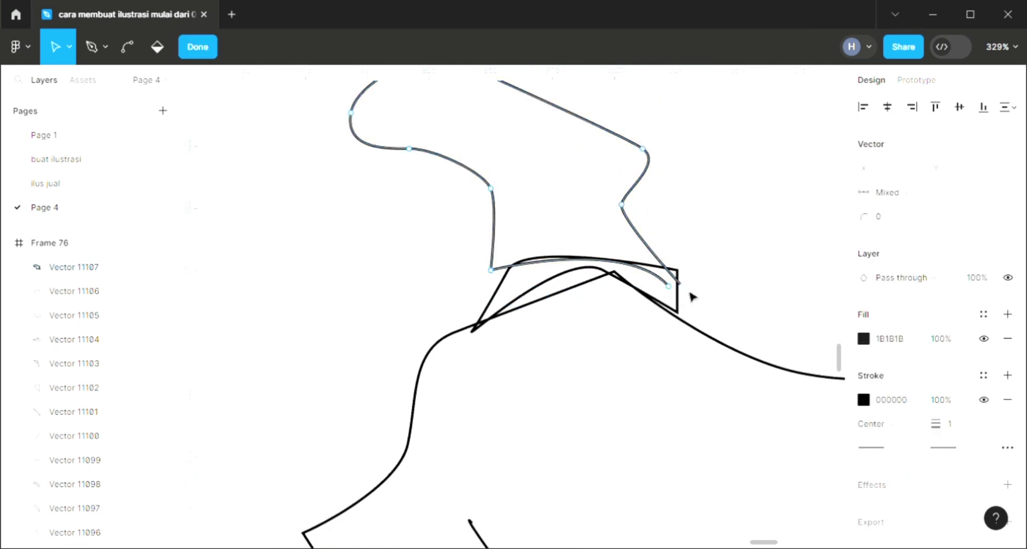
left_click_drag(674, 287, 682, 287)
double_click(714, 228)
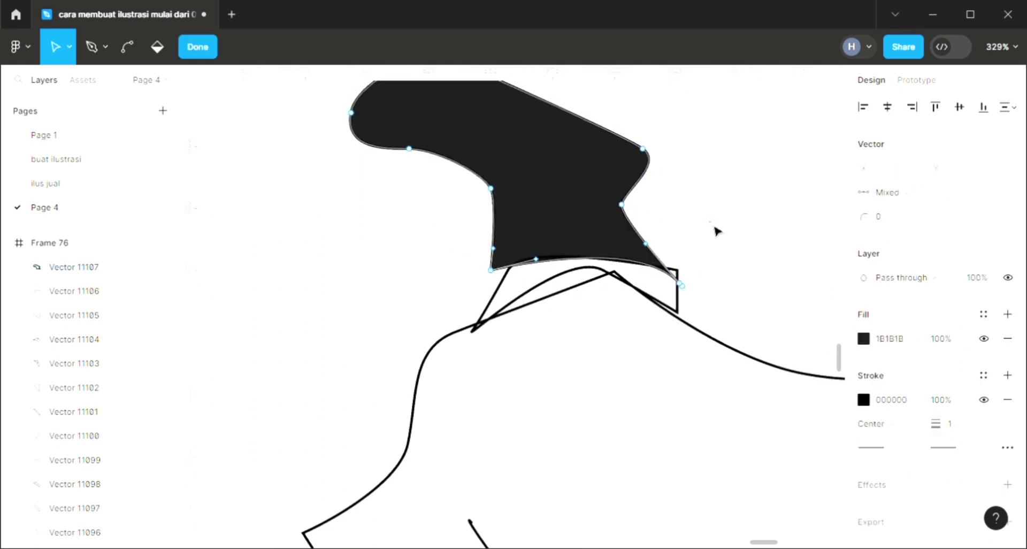
left_click(717, 231)
- Add a fill to the cuff shape below the left foot (Vector 11108) and colour it with the robe's sampled purple-grey 646076
scroll(715, 265, "down", 5)
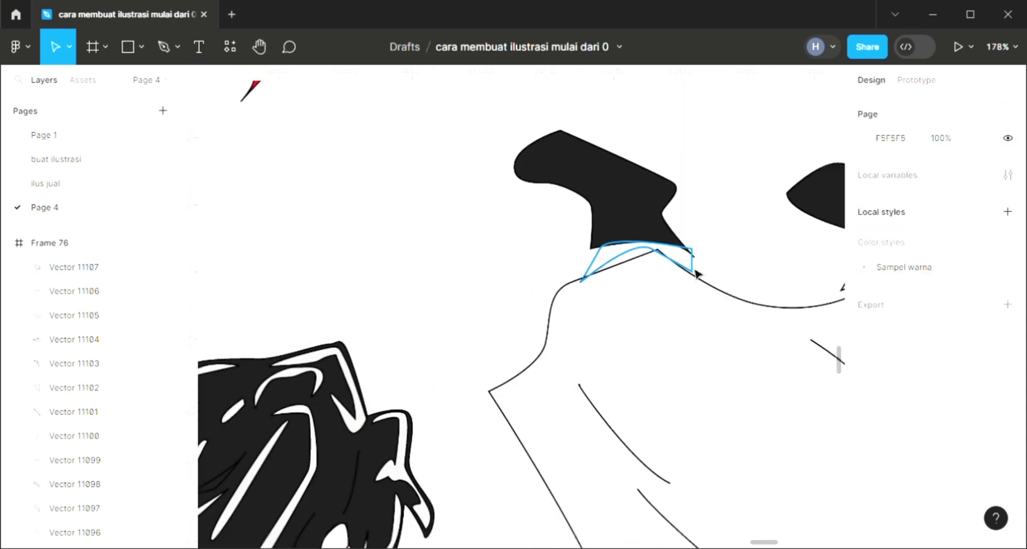
left_click(642, 248)
scroll(668, 315, "down", 3)
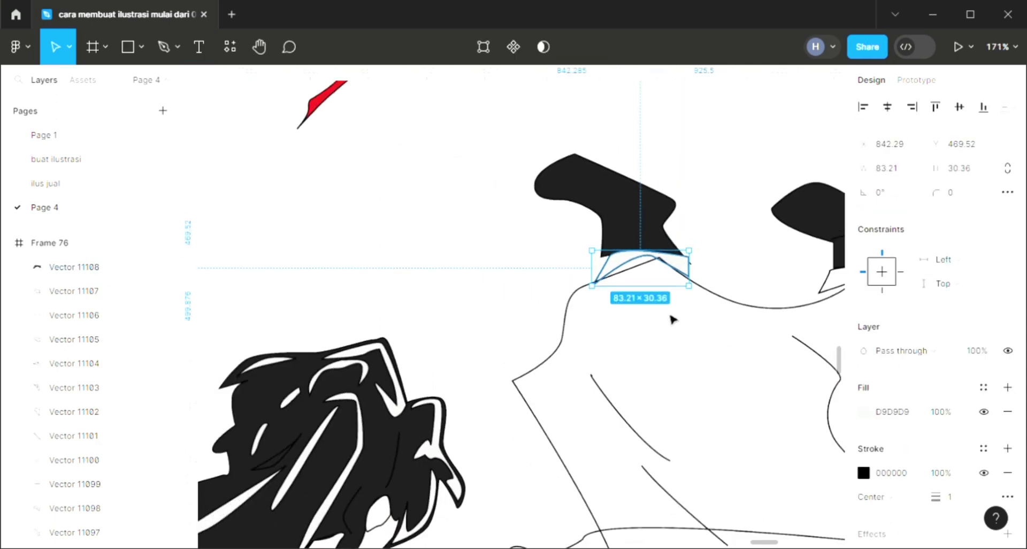
scroll(661, 295, "down", 2)
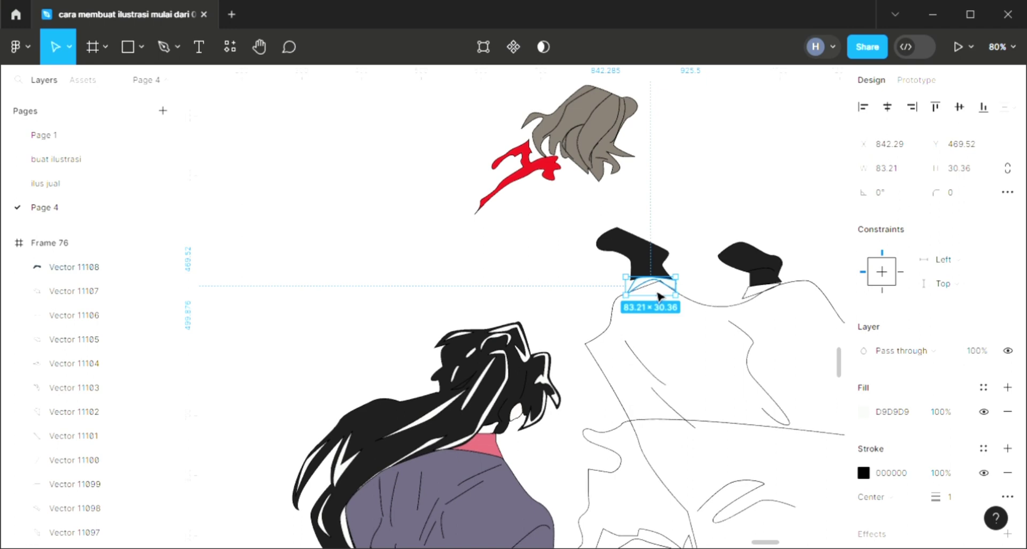
key("i")
left_click(519, 526)
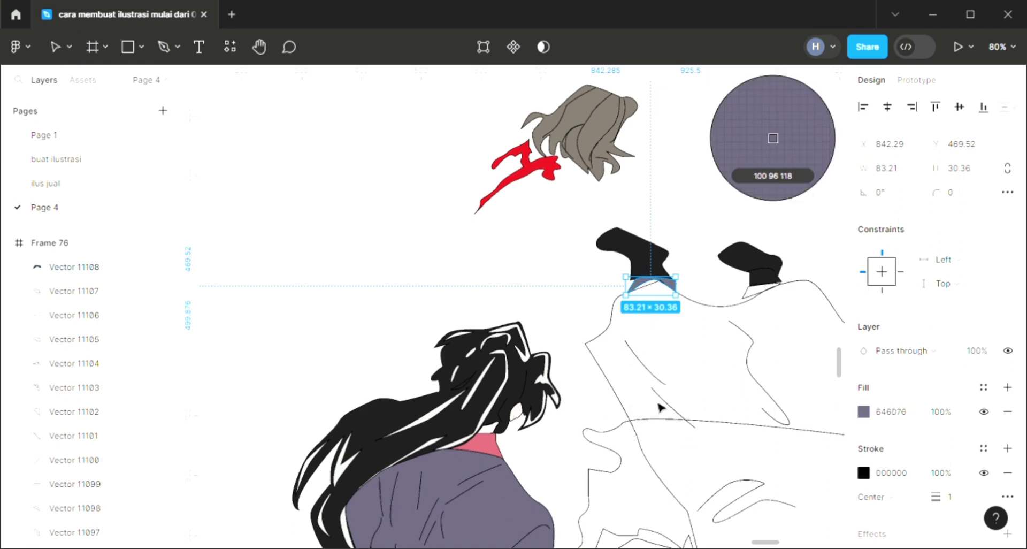
- Add a fill to the cuff shape below the right foot (Vector 11109) and colour it with the robe's sampled purple-grey 646076
left_click(751, 300)
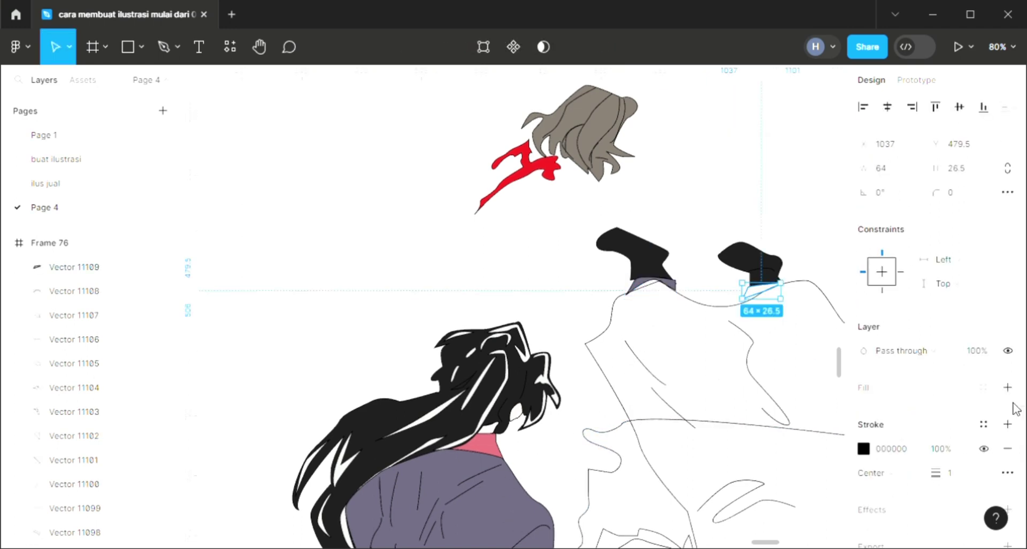
left_click(1008, 387)
key("i")
left_click(521, 495)
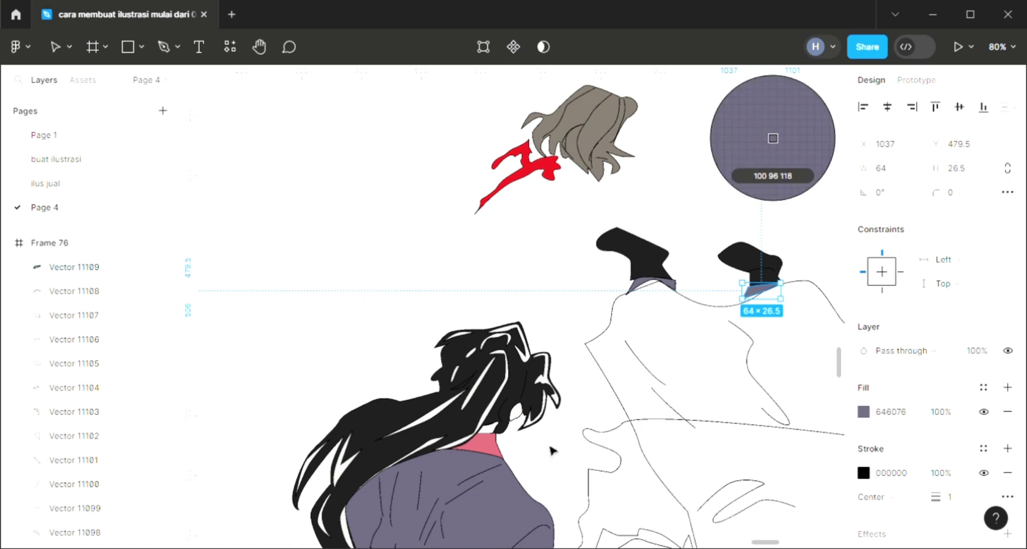
- Add a fill to the large robe outline of the lying body (Vector 11110) and stretch its upper edge to a height of 676
left_click(570, 319)
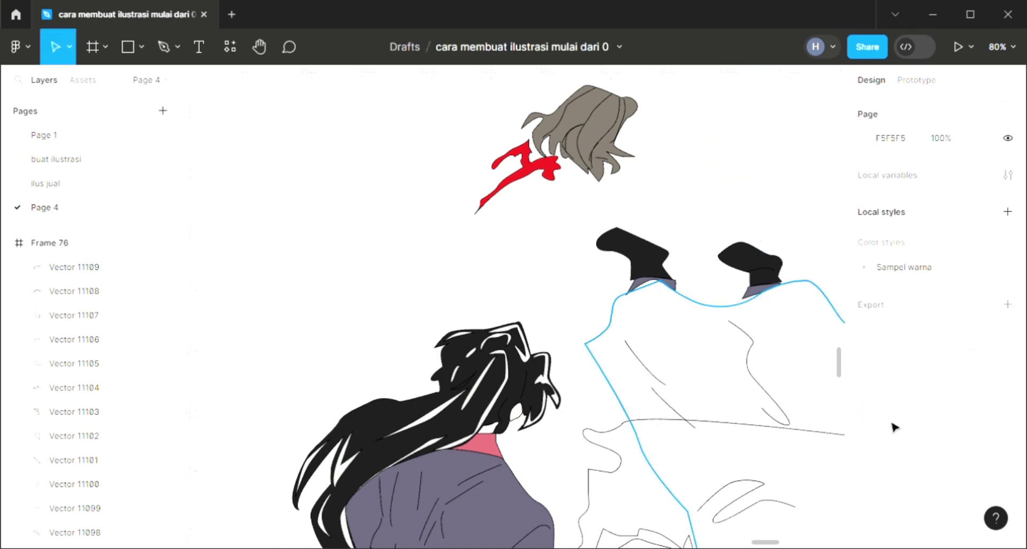
left_click(1008, 387)
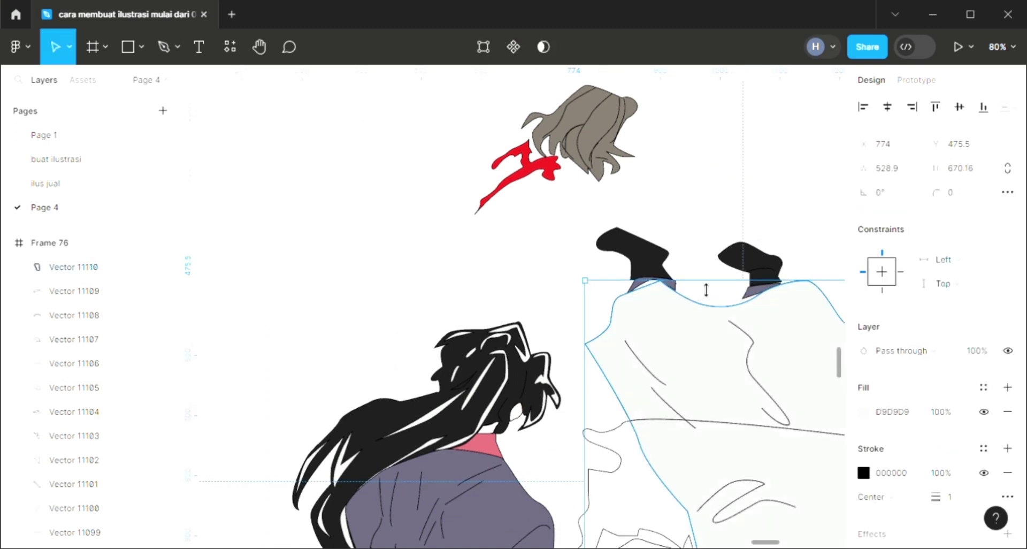
left_click_drag(706, 285, 704, 285)
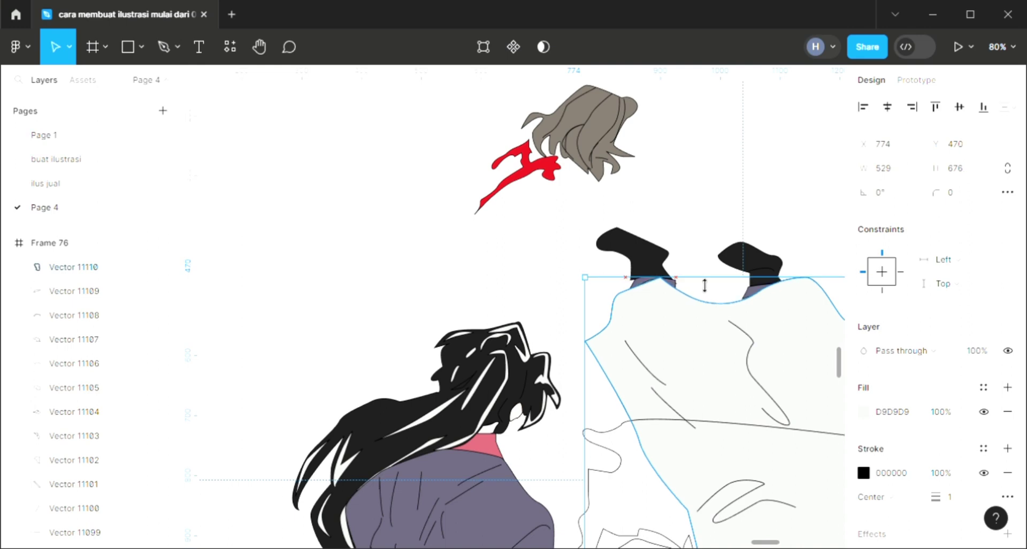
left_click(709, 231)
- Colour the lying body's large robe shape (Vector 11110) with the standing figure's sampled purple-grey 646076
left_click(700, 316)
key("i")
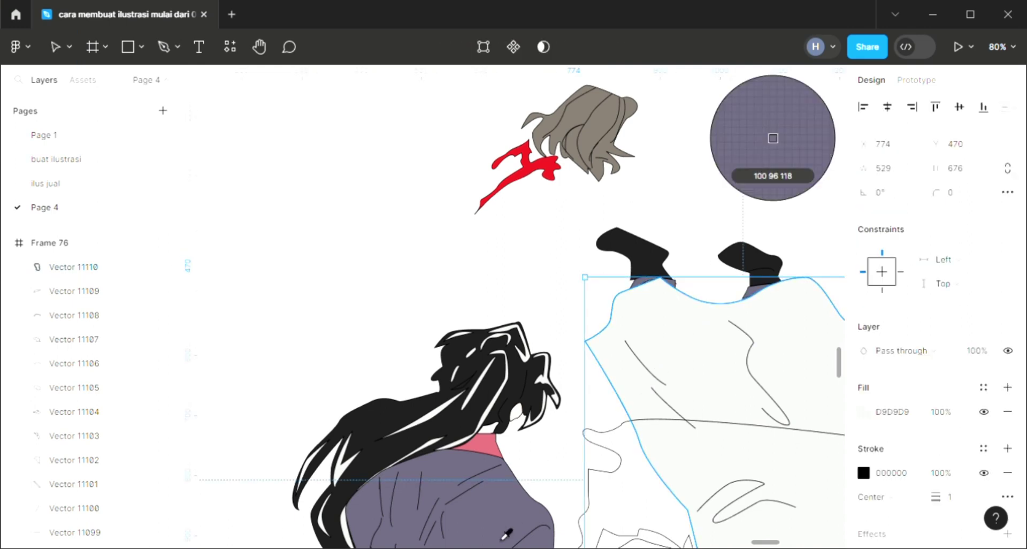
left_click(539, 478)
left_click(544, 274)
scroll(545, 274, "down", 5)
scroll(545, 274, "right", 2)
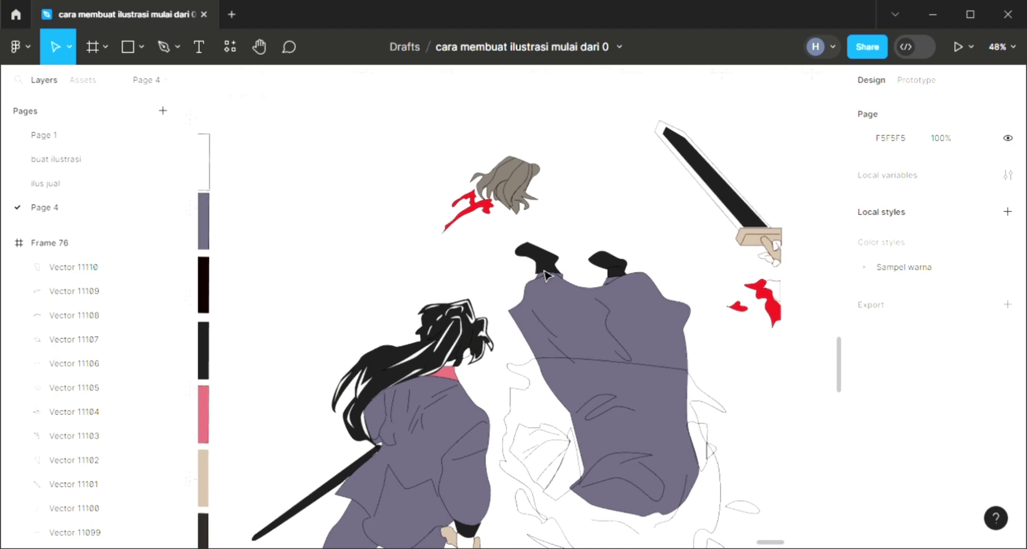
- Add a fill to the fan-shaped folded cloth beside the lying body (Vector 11122) and make it white FFFFFF
scroll(618, 406, "down", 1)
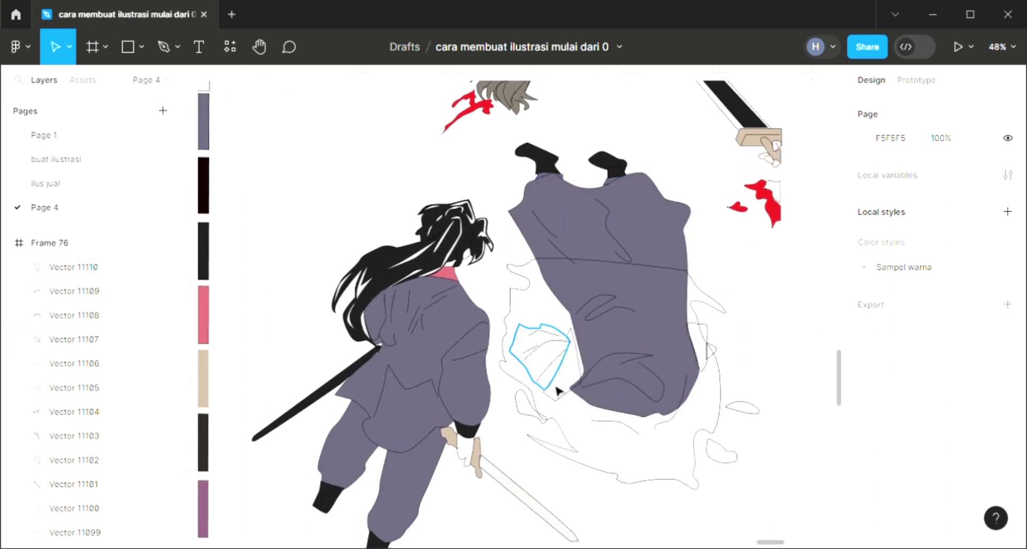
left_click(592, 408)
left_click(1007, 387)
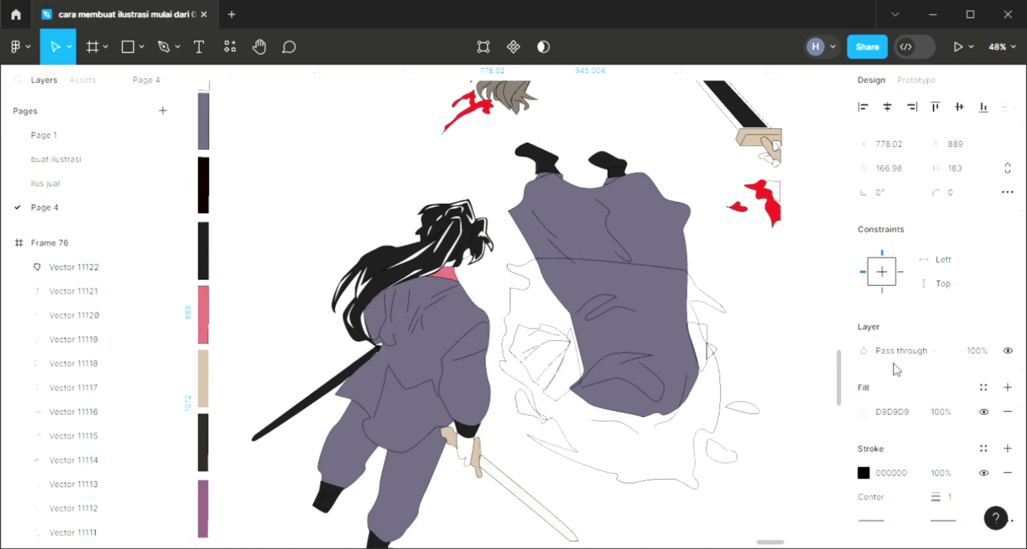
scroll(541, 360, "up", 6)
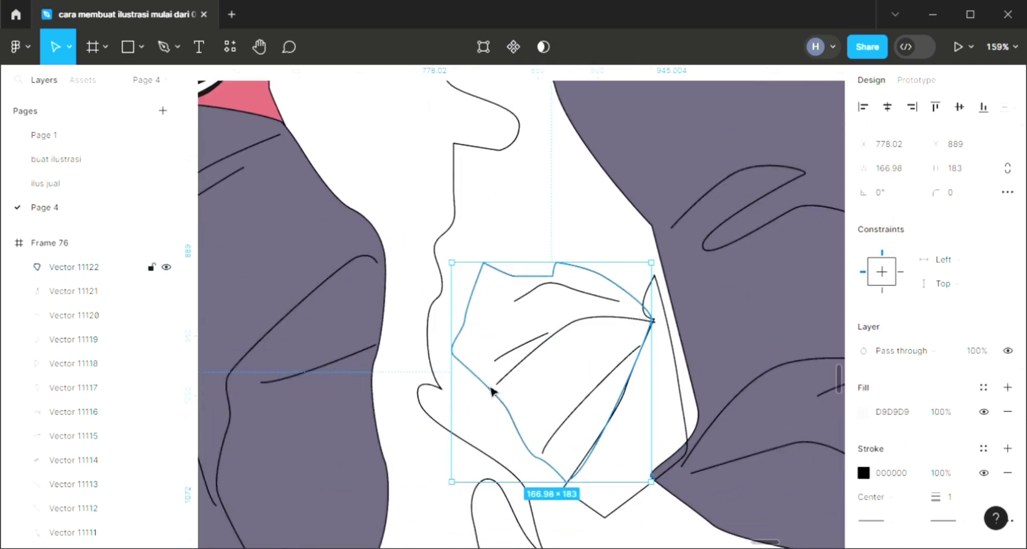
double_click(491, 392)
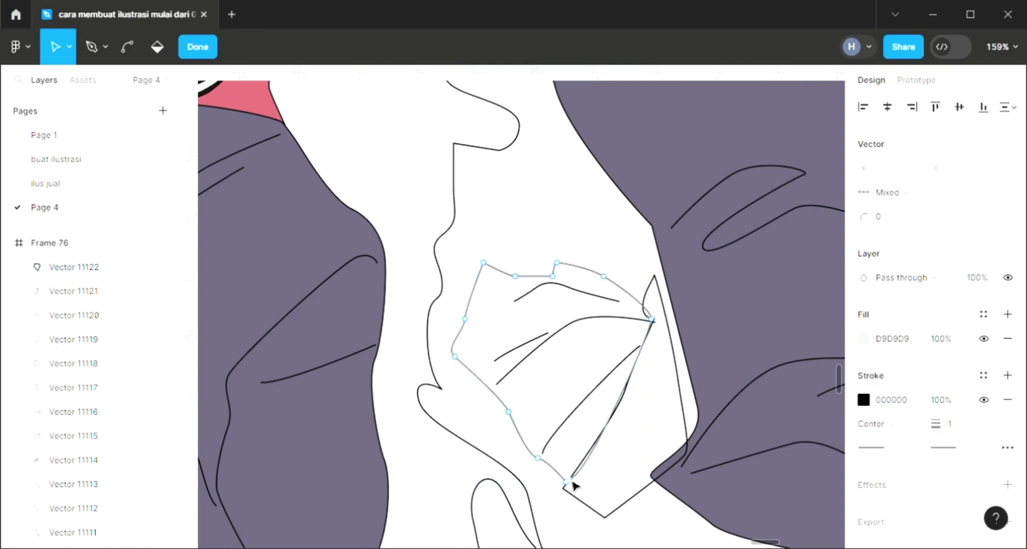
key("Escape")
key("Escape")
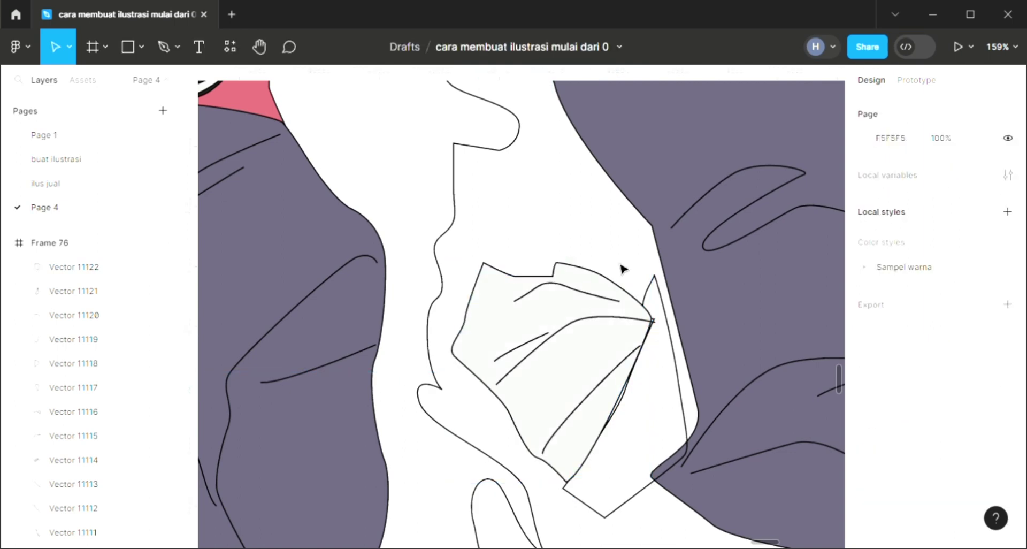
left_click(593, 278)
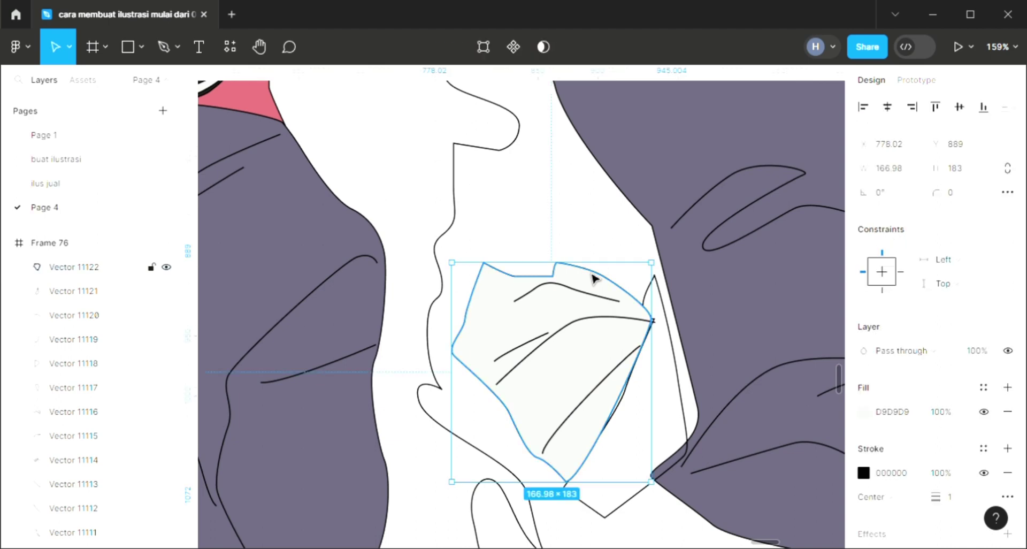
- Add a fill to the band between the folded cloth and the robe (Vector 11121) and set it to light green B0EFA0
left_click(680, 373)
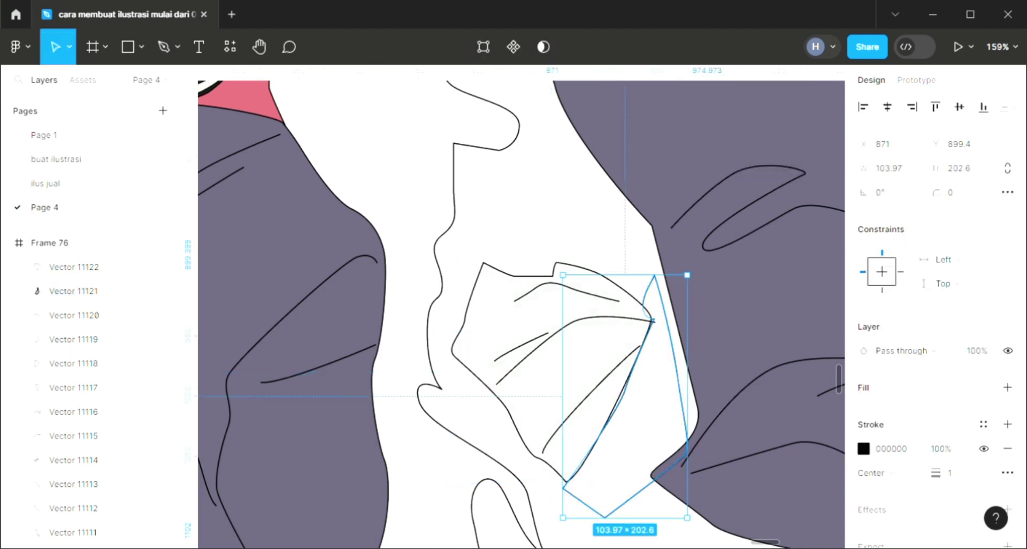
left_click(1008, 386)
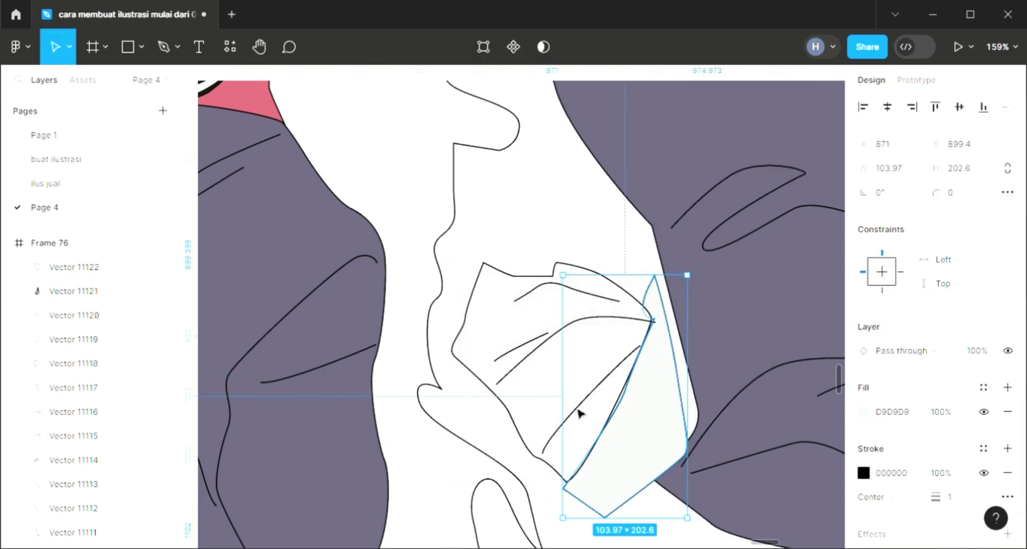
left_click(863, 411)
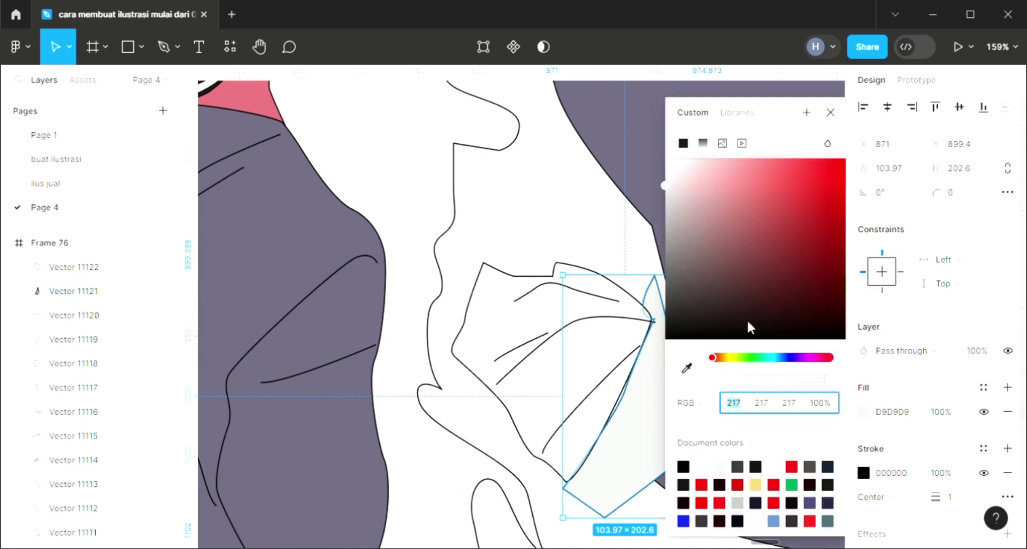
left_click(747, 357)
left_click(729, 181)
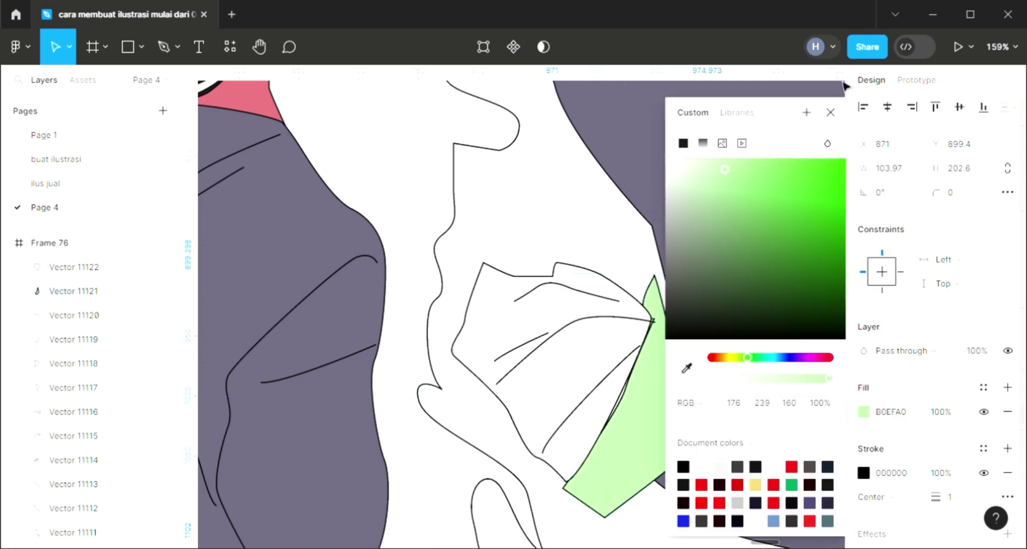
left_click(830, 112)
scroll(675, 398, "down", 5)
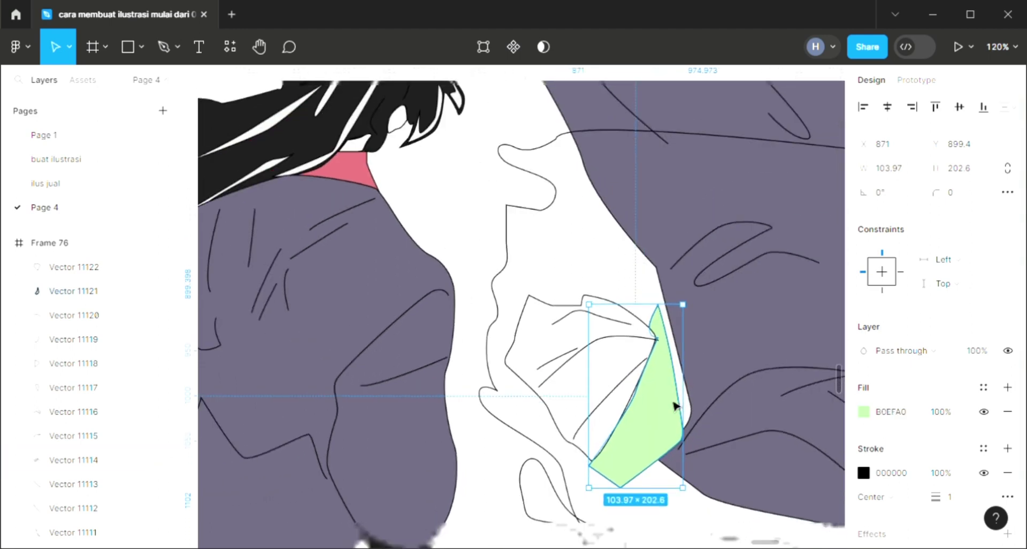
- Resize the green band to 123 wide against the robe and widen the white folded cloth to meet it
left_click_drag(697, 379, 711, 379)
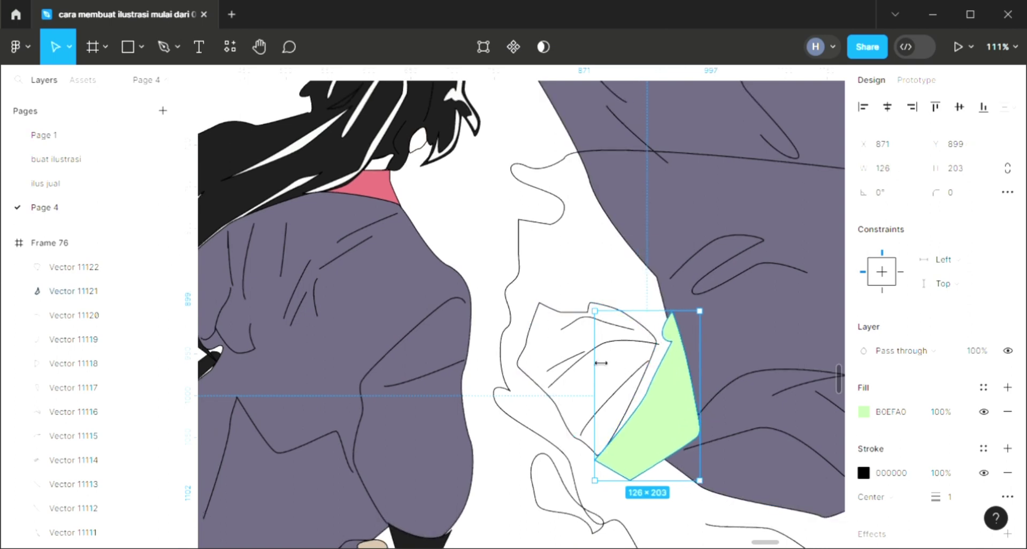
left_click_drag(599, 360, 608, 363)
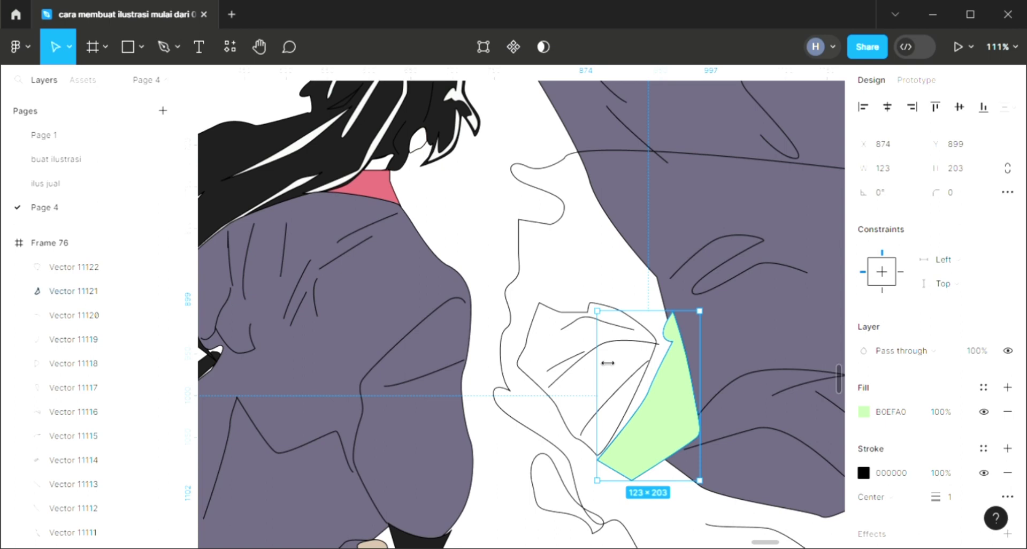
left_click(653, 381)
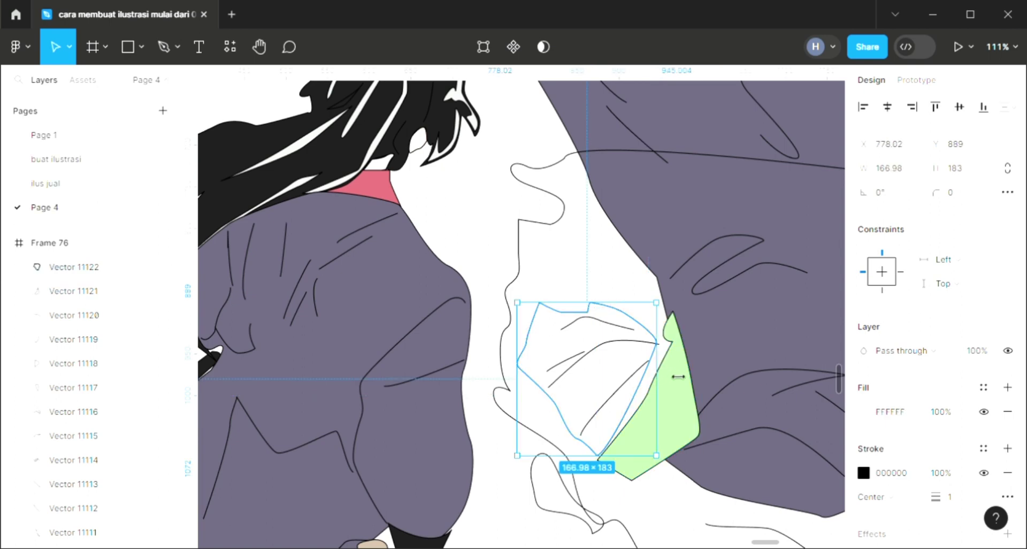
left_click_drag(678, 376, 683, 377)
key("Escape")
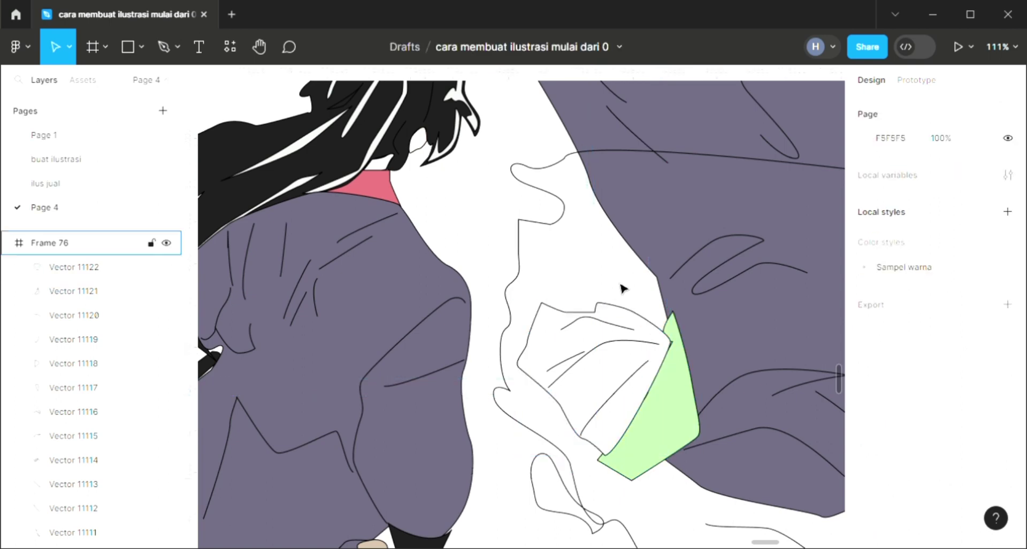
- Add a fill to the narrow shape at the lying body's right edge (Vector 11117) and colour it with a sampled white
scroll(622, 286, "down", 5)
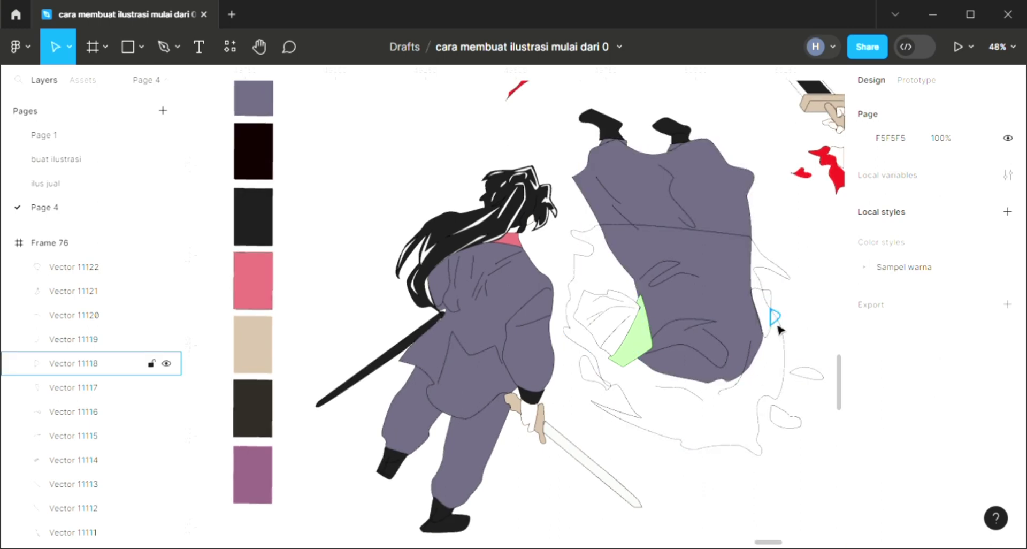
scroll(780, 343, "up", 1)
left_click(770, 328)
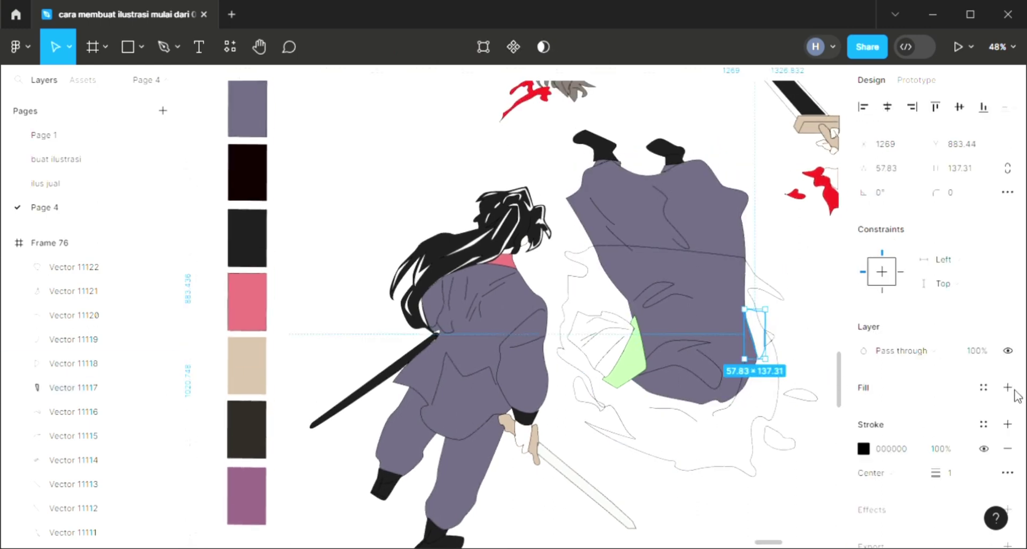
left_click(1008, 388)
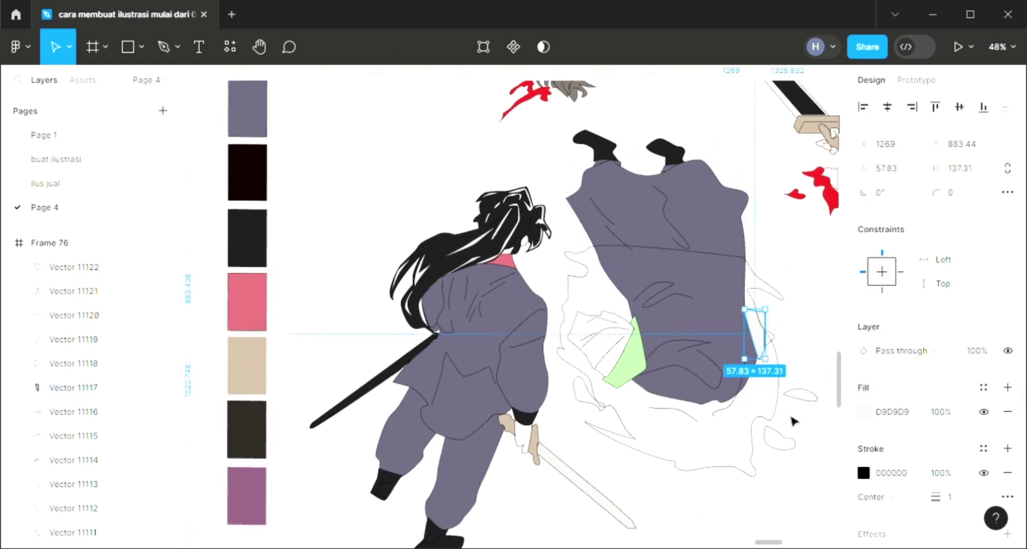
key("i")
left_click(828, 308)
left_click(781, 350)
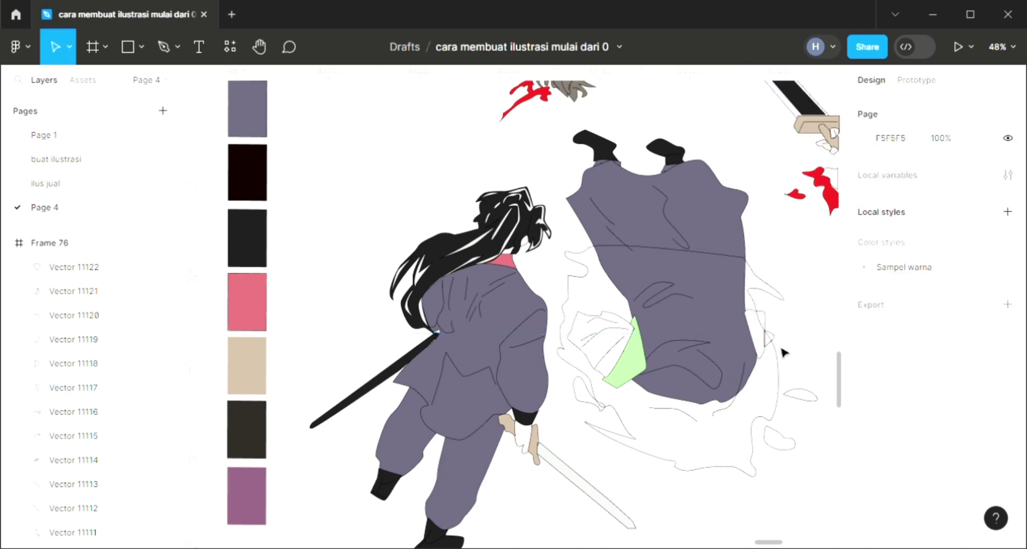
- Add a fill to the small triangular shape right of the lying body (Vector 11118) and colour it with the sampled pale skin tone FCEBE2
left_click(780, 340)
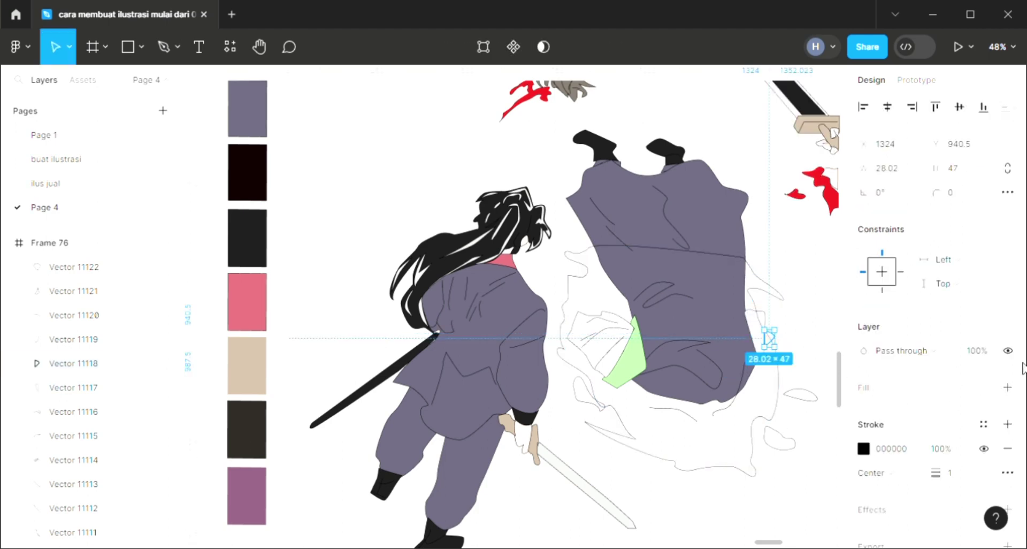
left_click(1008, 388)
key("i")
scroll(268, 214, "up", 2)
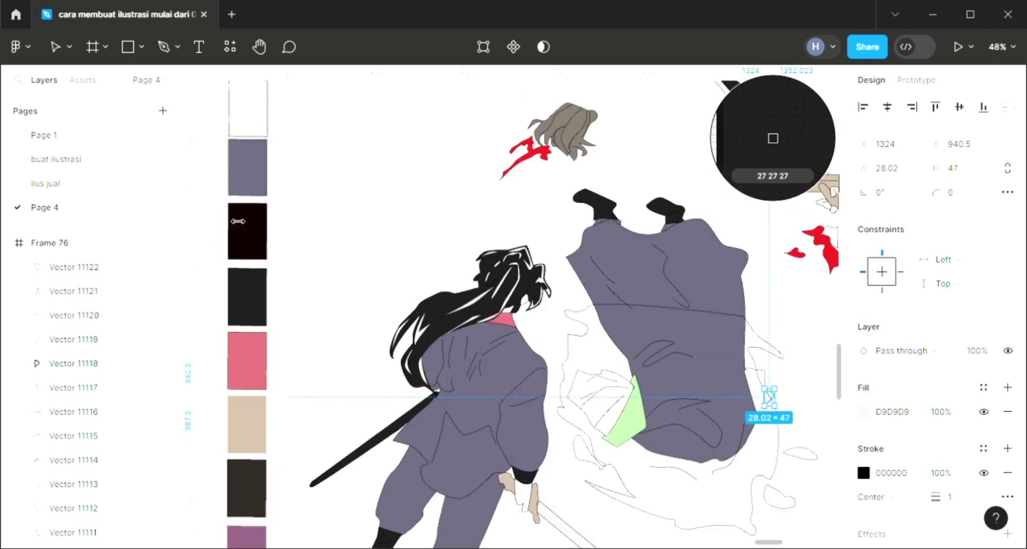
left_click(773, 138)
- Add a fill to the large blood pool outline around the lying body (Vector 11127) and send it behind all other shapes
scroll(748, 375, "down", 1)
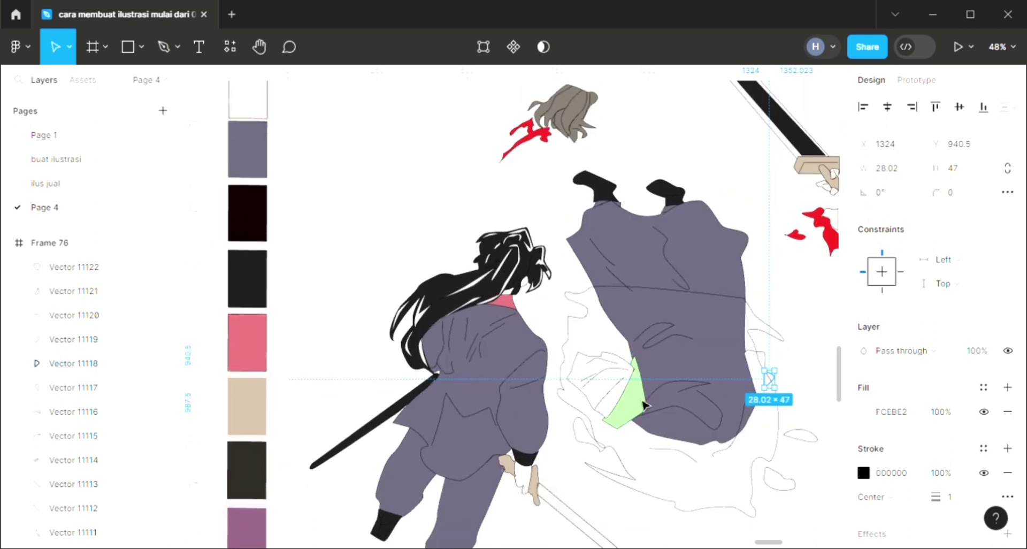
left_click(730, 504)
left_click(1008, 388)
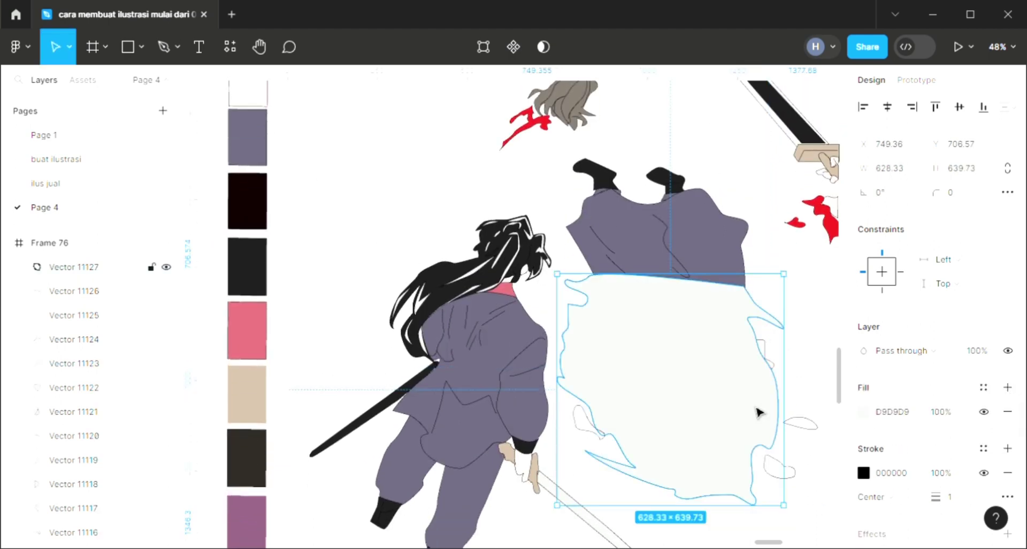
key("ctrl+shift+bracketleft")
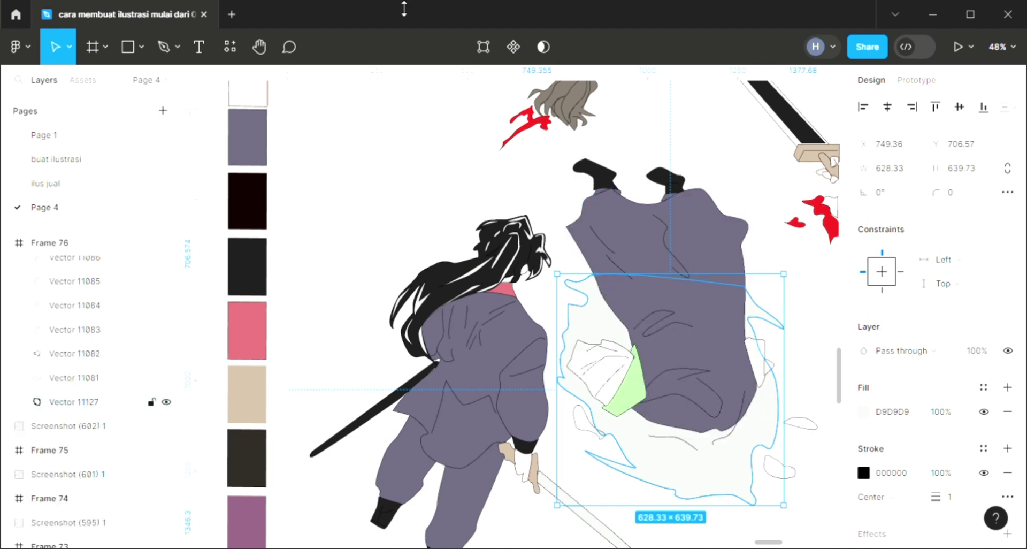
- Colour the large blood pool with the red sampled from the existing splatter, RGB 255 30 30
key("i")
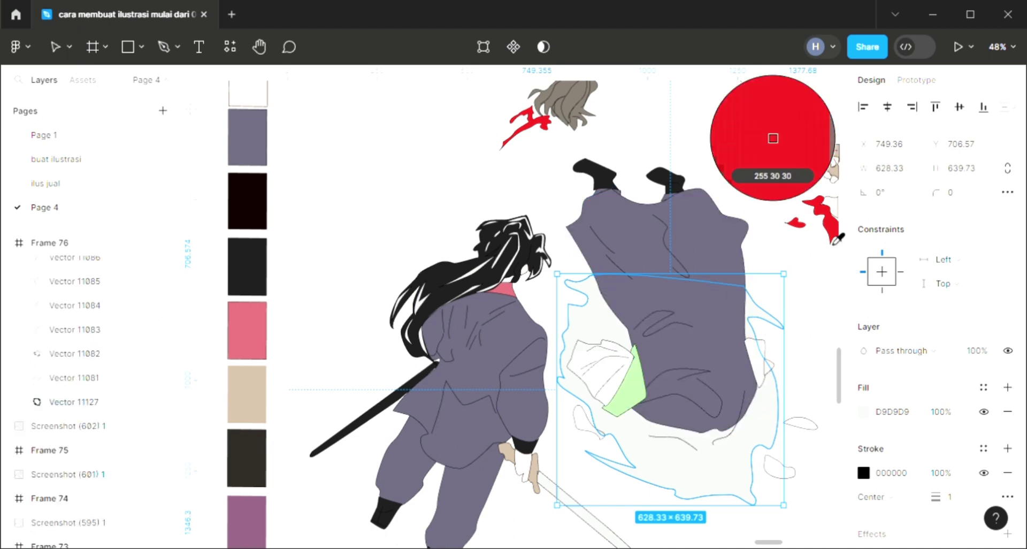
left_click(832, 234)
left_click(822, 301)
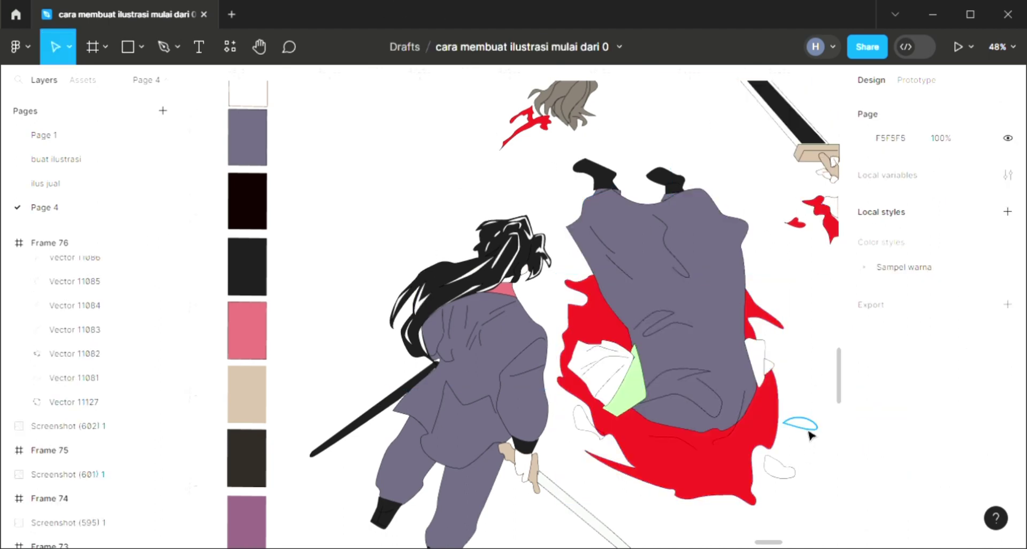
- Add a fill to the thin droplet right of the blood pool (Vector 11128) and colour it with the pool's sampled red
left_click(795, 418)
left_click(1007, 387)
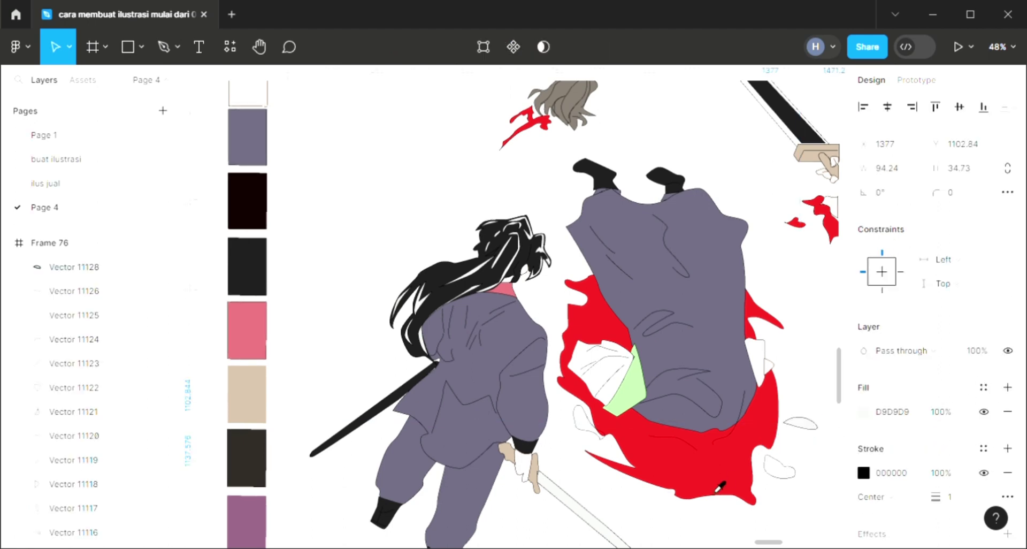
key("i")
left_click(769, 489)
- Add a fill to the blob at the lower right of the blood pool (Vector 11129) and colour it with the pool's sampled red
left_click(783, 475)
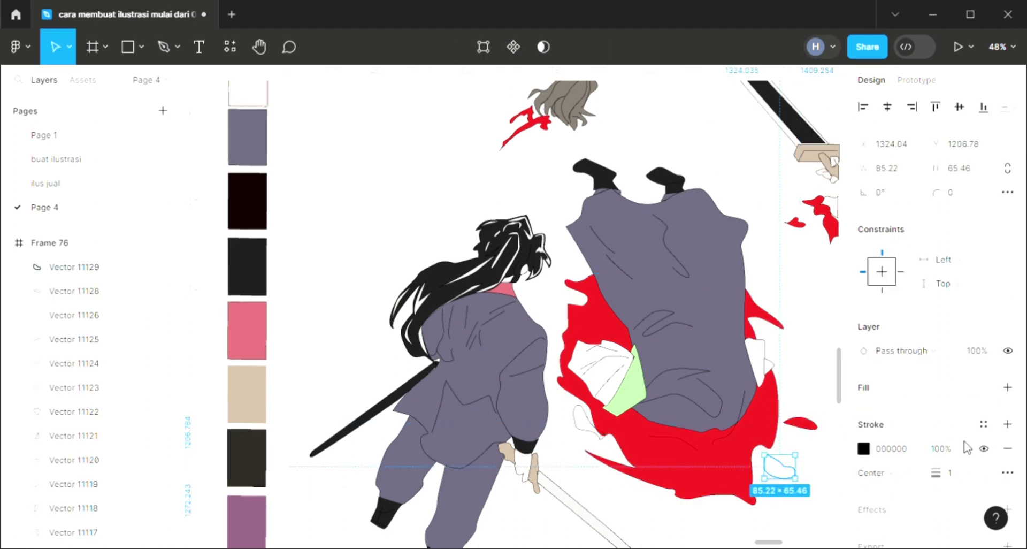
left_click(1007, 387)
key("i")
left_click(695, 455)
key("Escape")
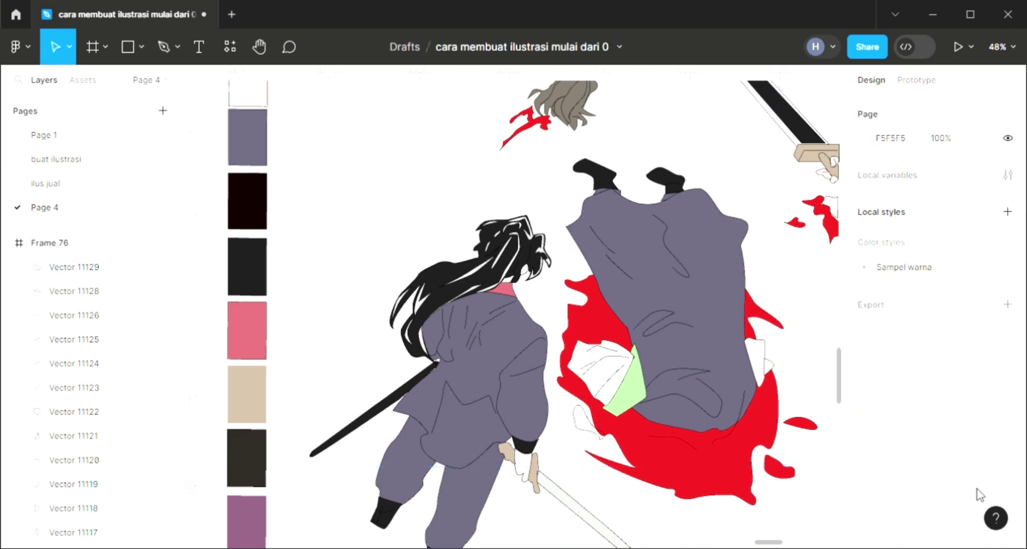
- Add a fill to the elongated droplet left of the blood pool (Vector 11130) and colour it with the pool's sampled red
left_click(592, 432)
left_click(1007, 387)
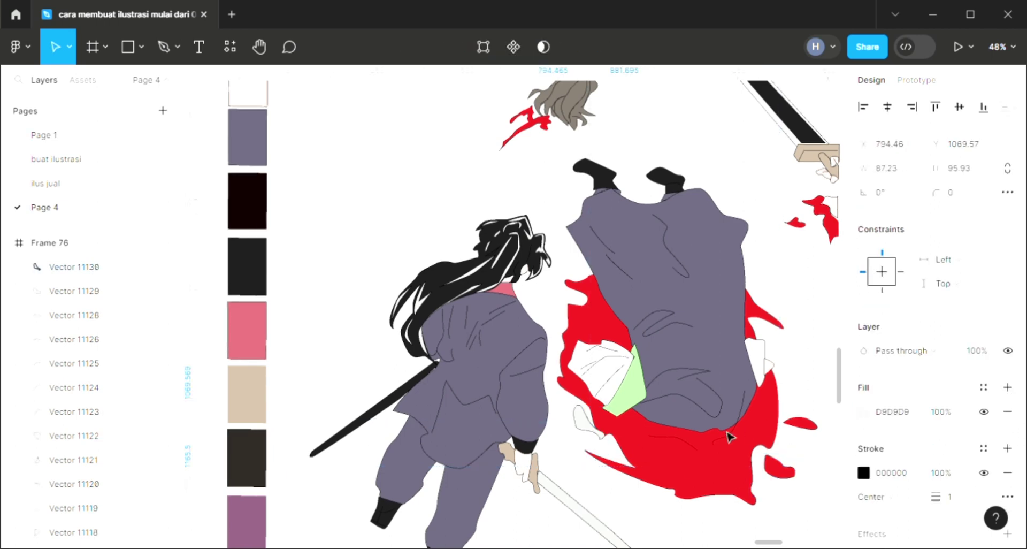
key("i")
left_click(696, 479)
left_click(573, 473)
- Select Frame 76 and change its background fill to the salmon pink EE8A8A
scroll(575, 466, "down", 2)
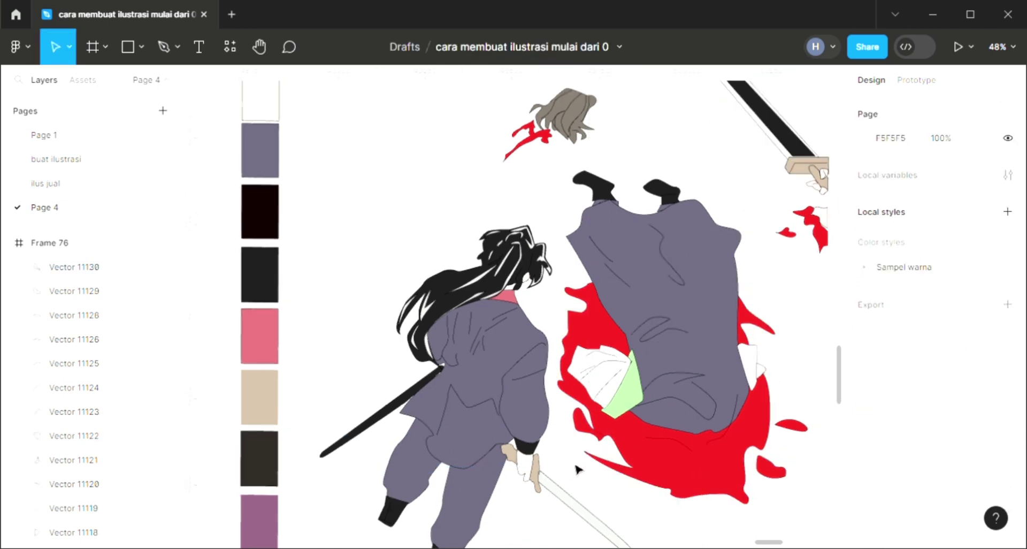
scroll(575, 466, "right", 2)
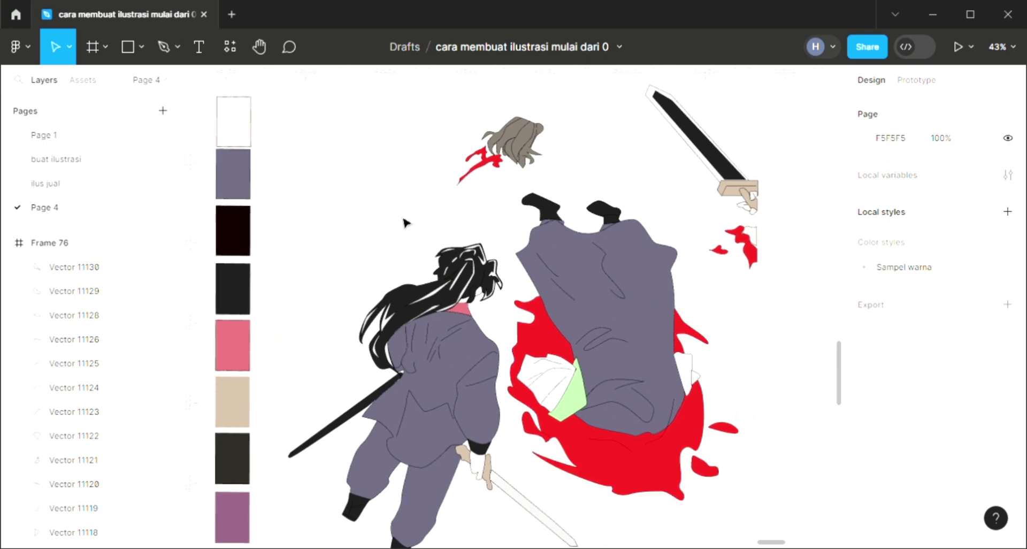
scroll(405, 222, "up", 2)
left_click(287, 125)
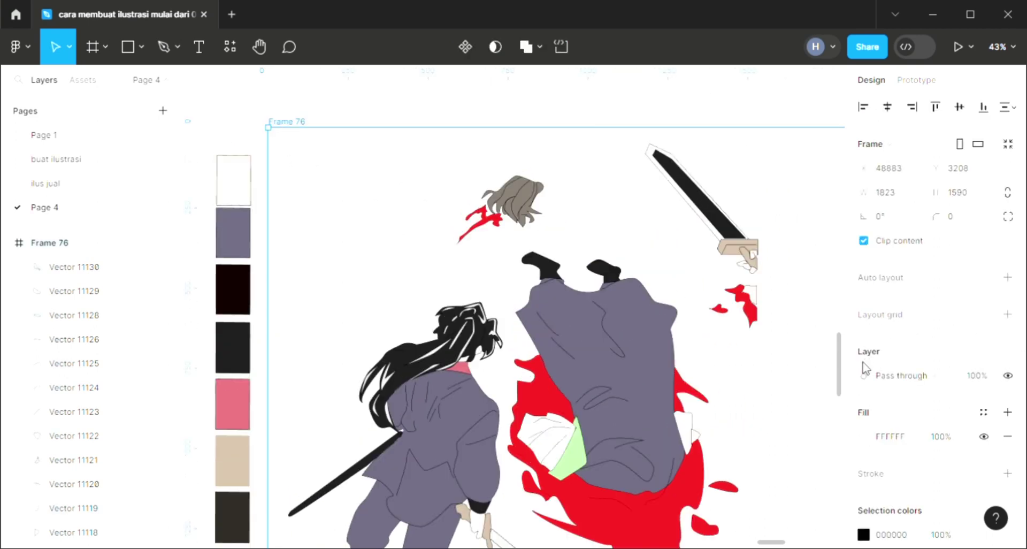
left_click(863, 436)
scroll(481, 425, "down", 2)
scroll(482, 426, "right", 3)
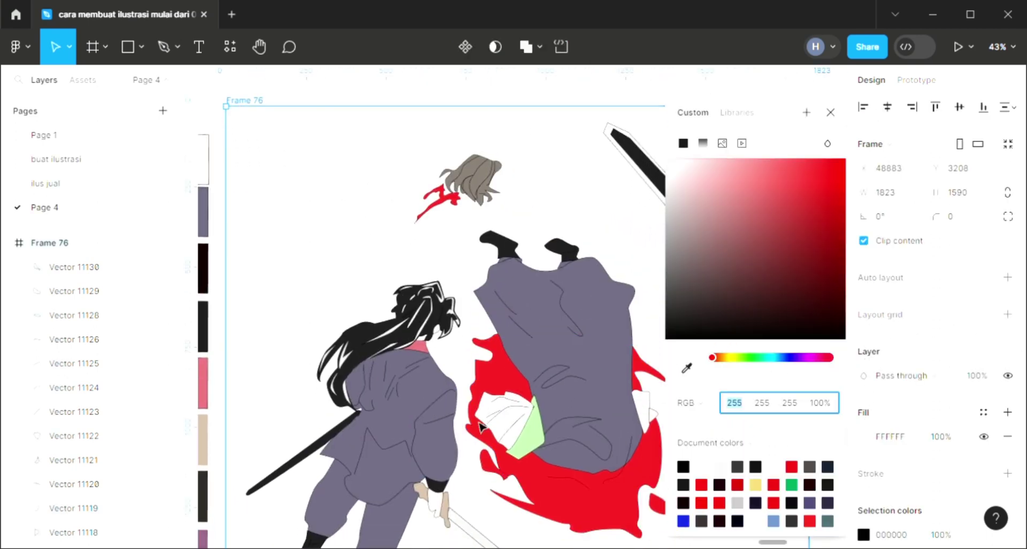
left_click(741, 171)
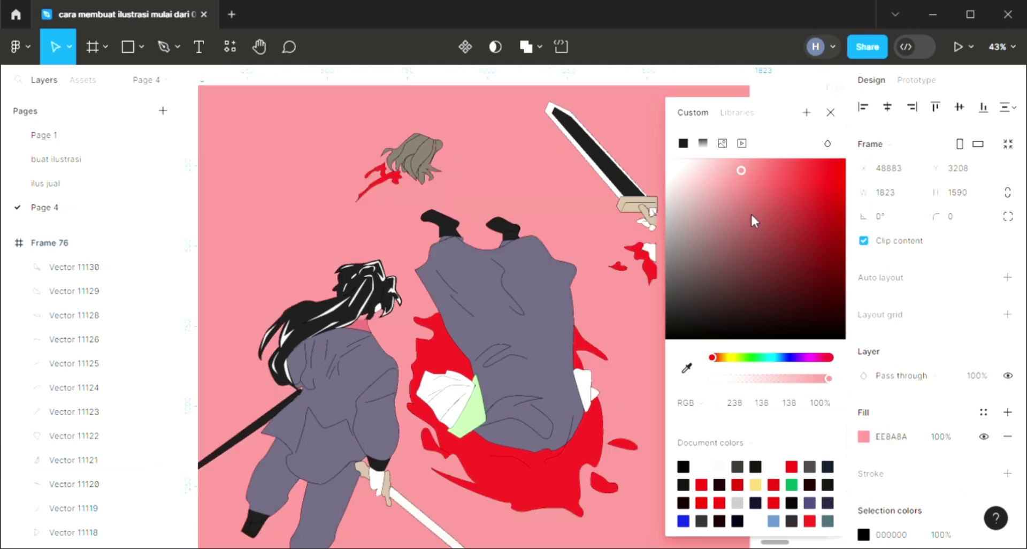
- Try blue and purple hues for the frame's background fill and settle on pink EE8AC0, RGB 238 138 192
left_click_drag(732, 360, 777, 362)
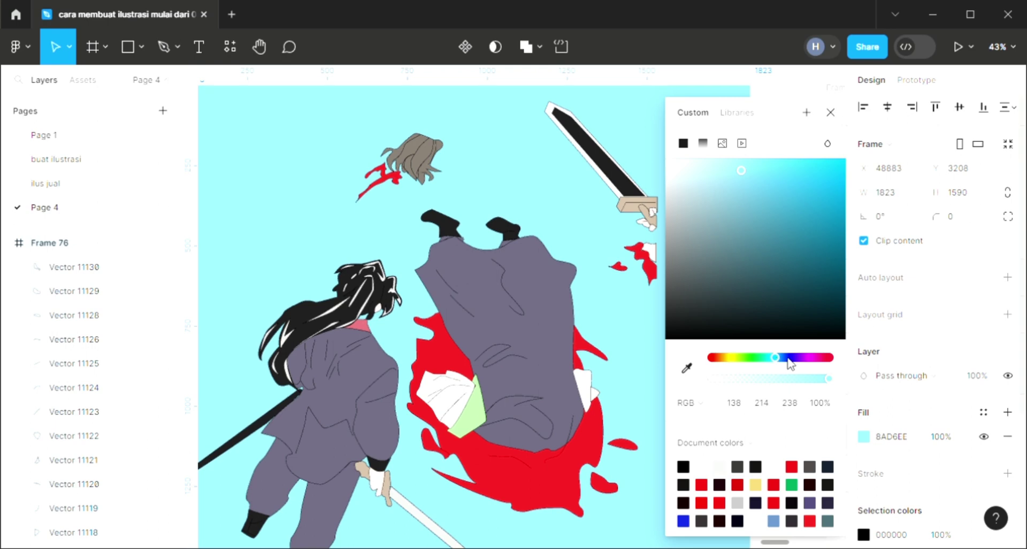
left_click(788, 357)
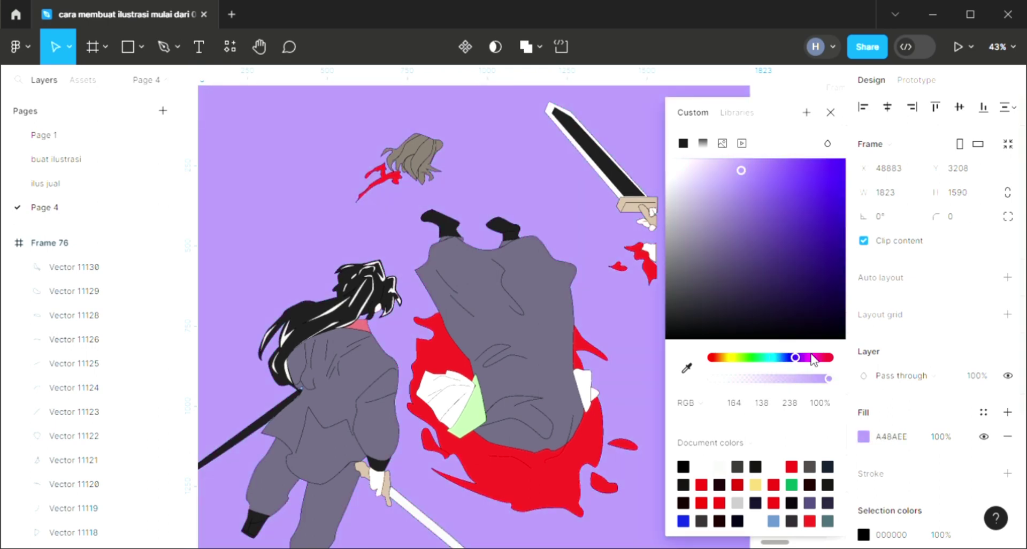
left_click(812, 358)
left_click(819, 358)
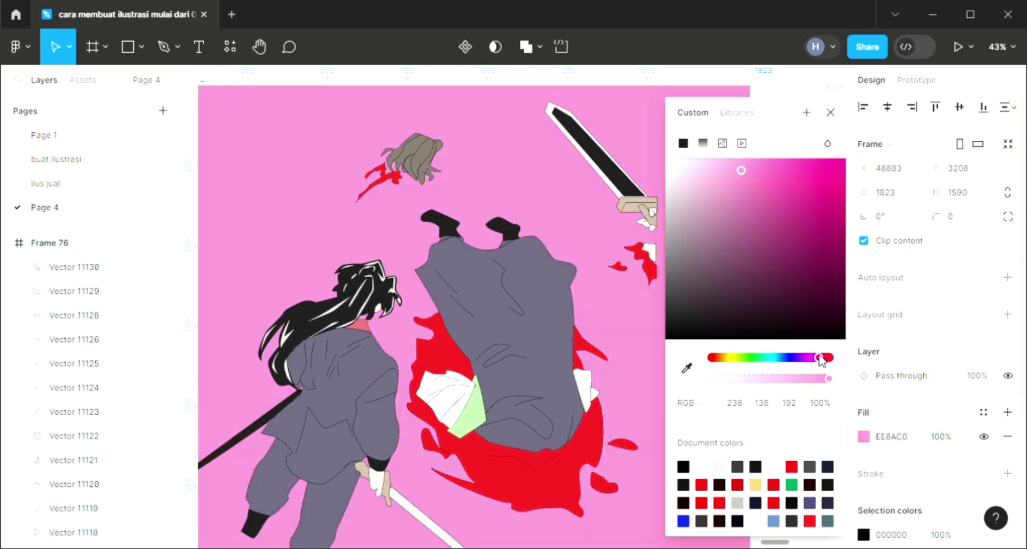
key("Escape")
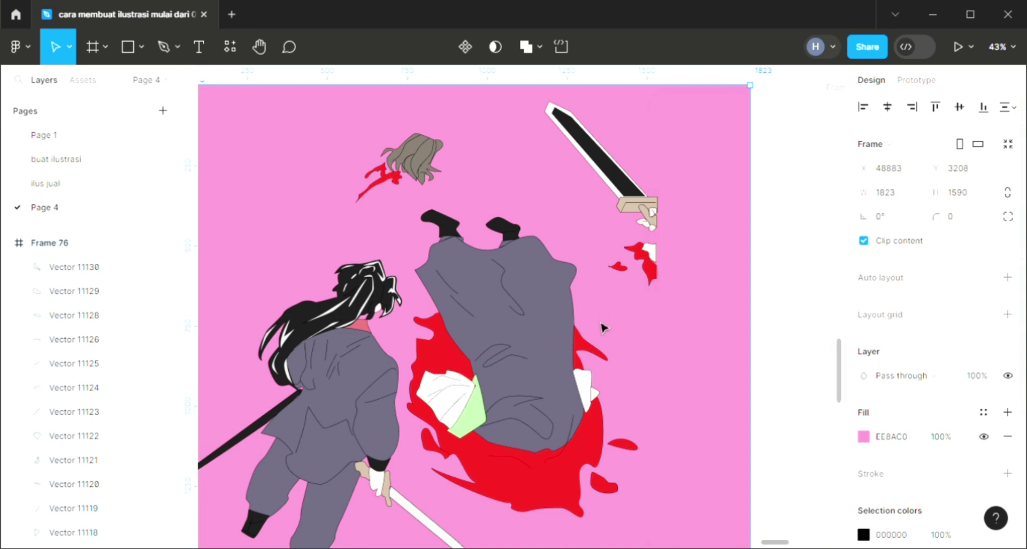
scroll(602, 328, "down", 1)
scroll(603, 328, "left", 2)
scroll(603, 328, "down", 1)
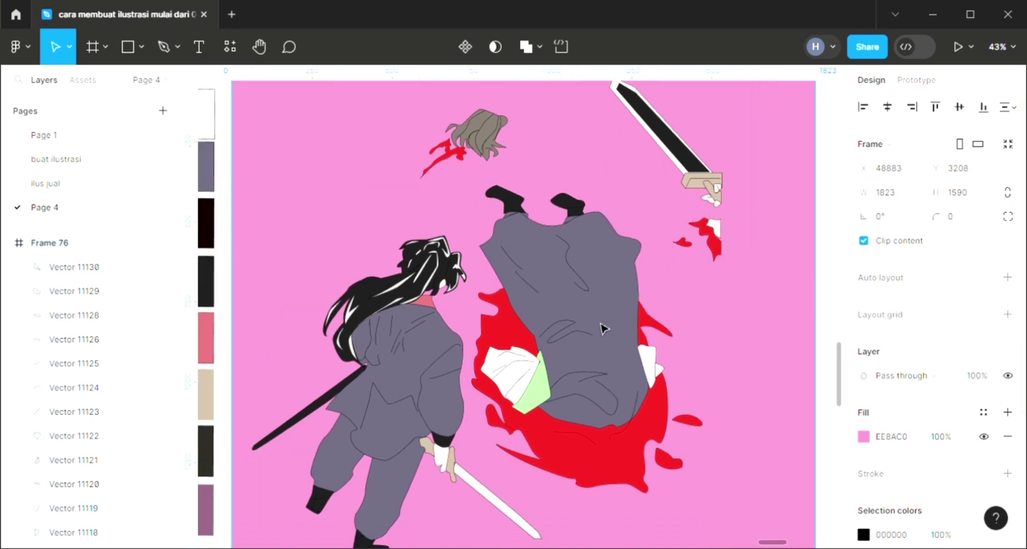